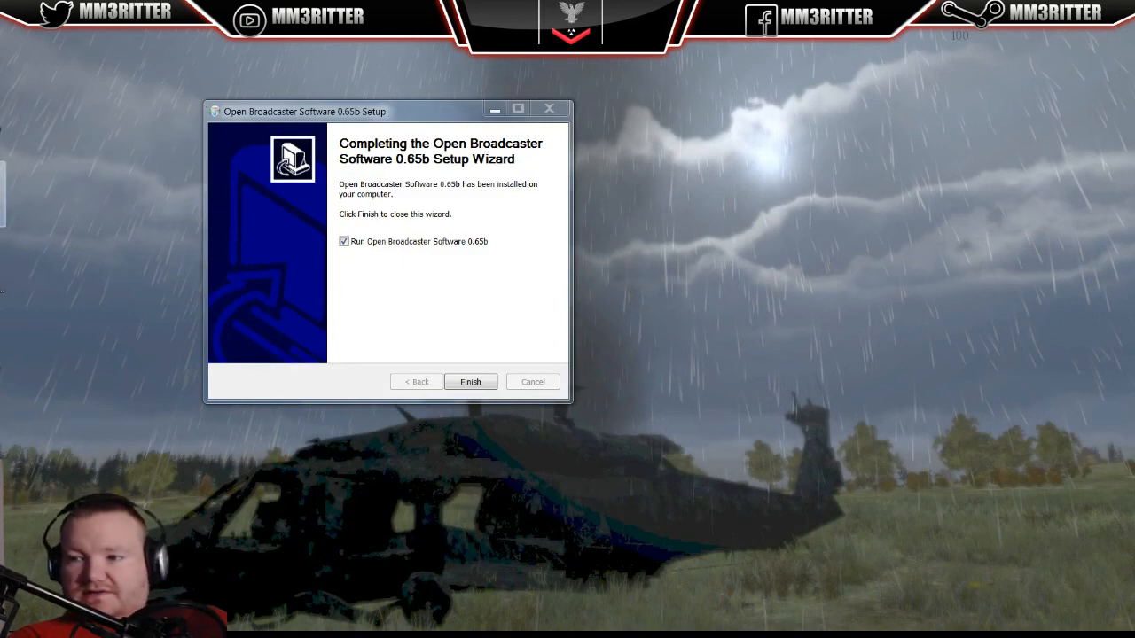
# Step: Finish the Open Broadcaster Software 0.65b setup wizard with the option to run the program enabled
pyautogui.click(408, 116)
pyautogui.moveTo(408, 116); pyautogui.dragTo(516, 102)
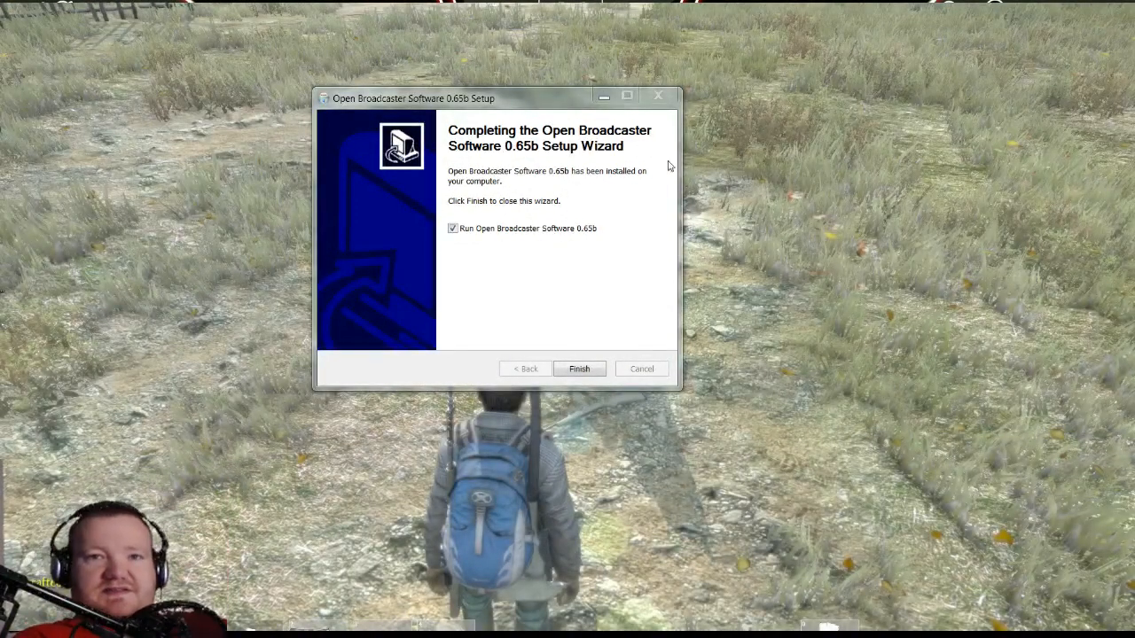
pyautogui.click(559, 106)
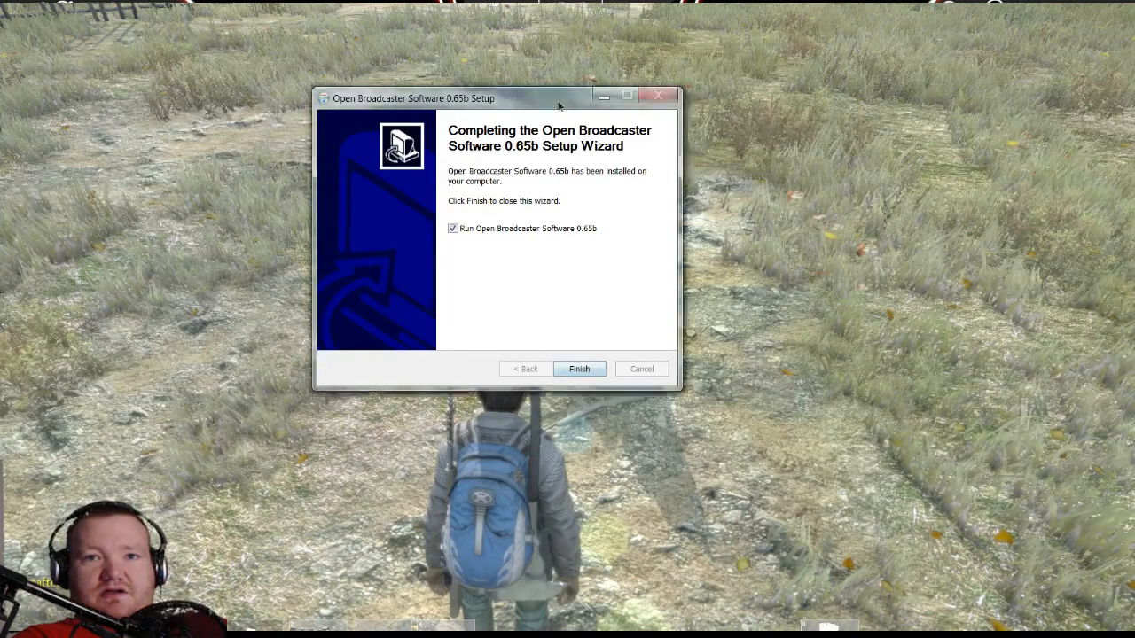
pyautogui.moveTo(559, 106); pyautogui.dragTo(376, 121)
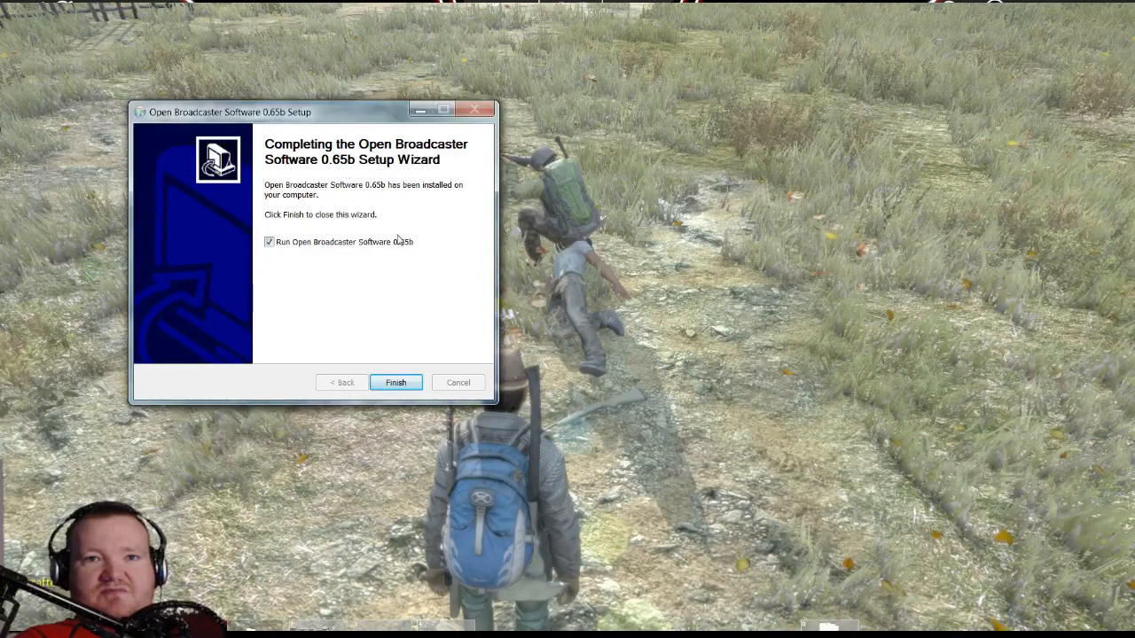
pyautogui.click(396, 382)
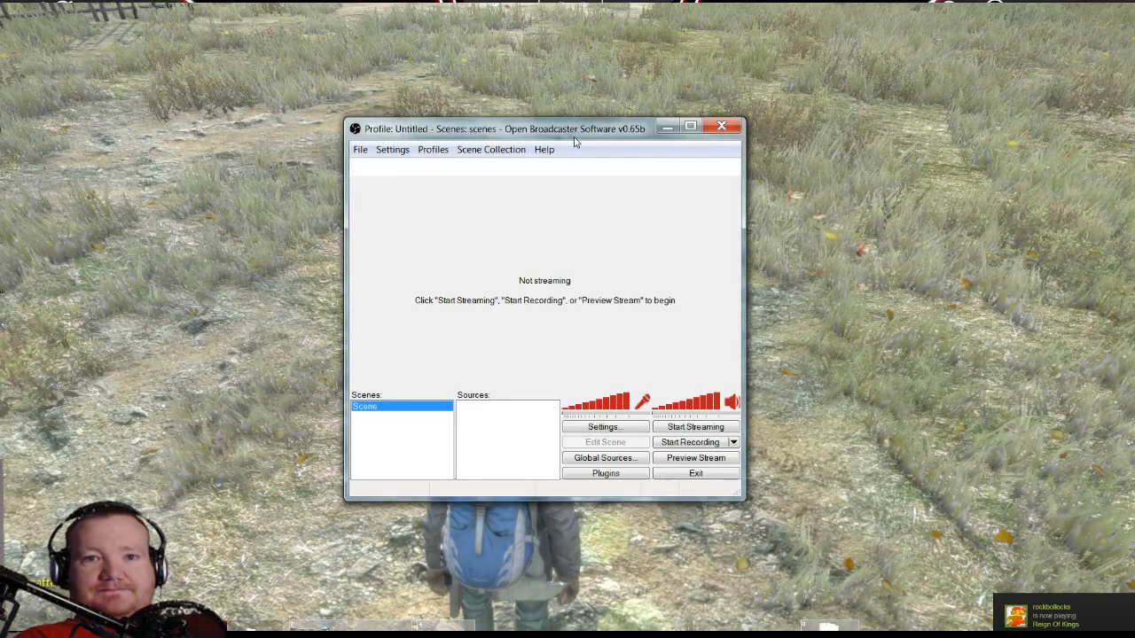
# Step: Reposition and enlarge the main window, and open the program settings
pyautogui.moveTo(585, 138); pyautogui.dragTo(369, 71)
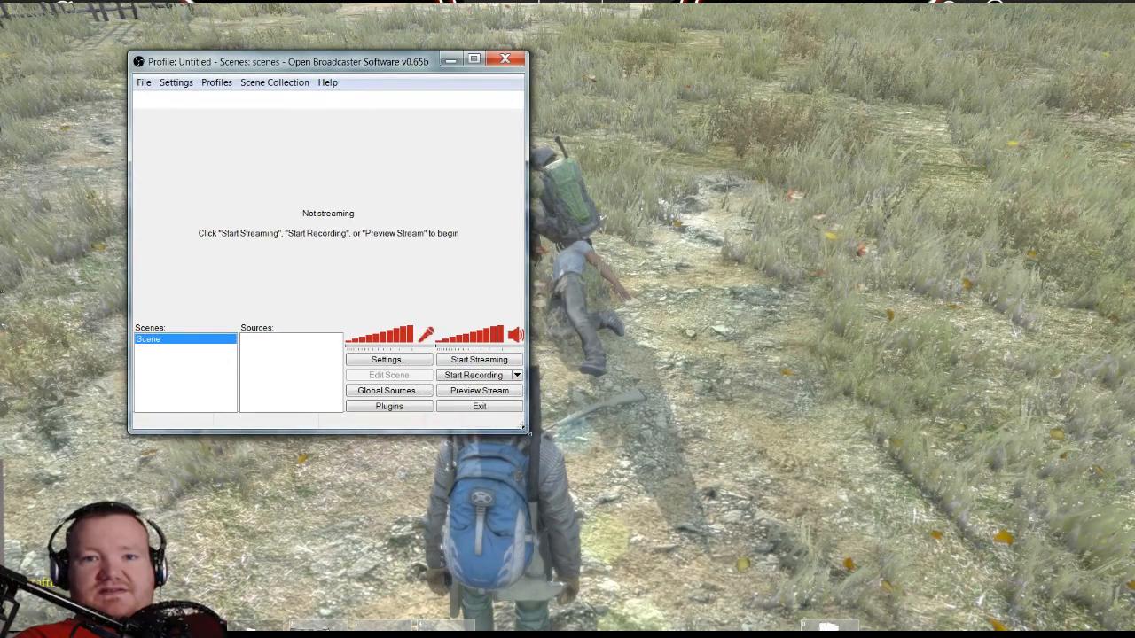
pyautogui.moveTo(528, 432); pyautogui.dragTo(913, 512)
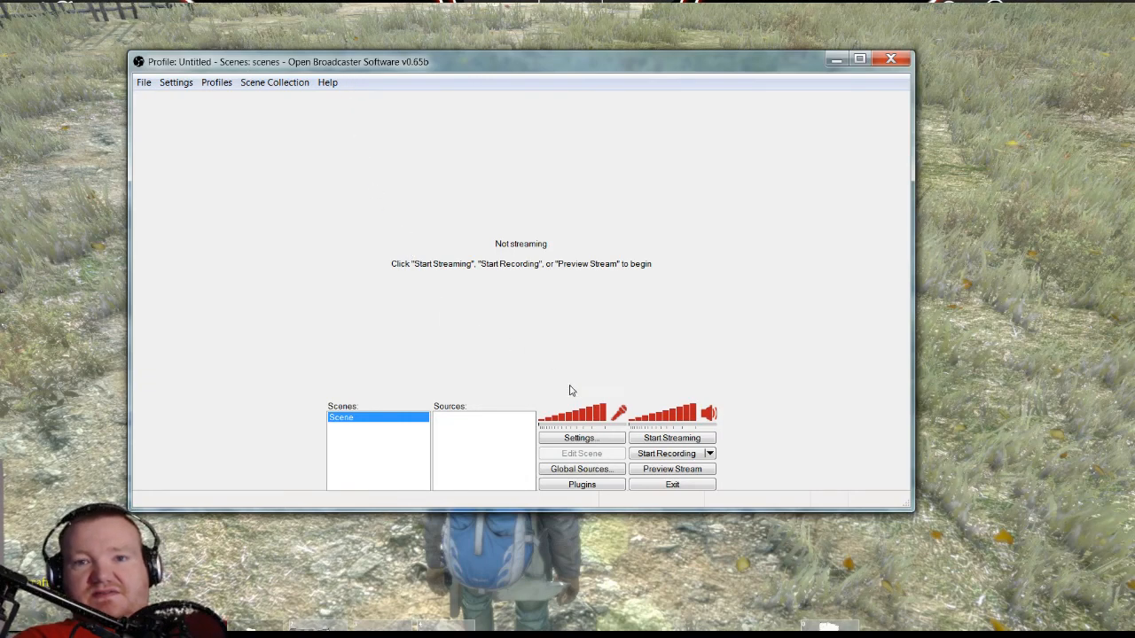
pyautogui.click(143, 82)
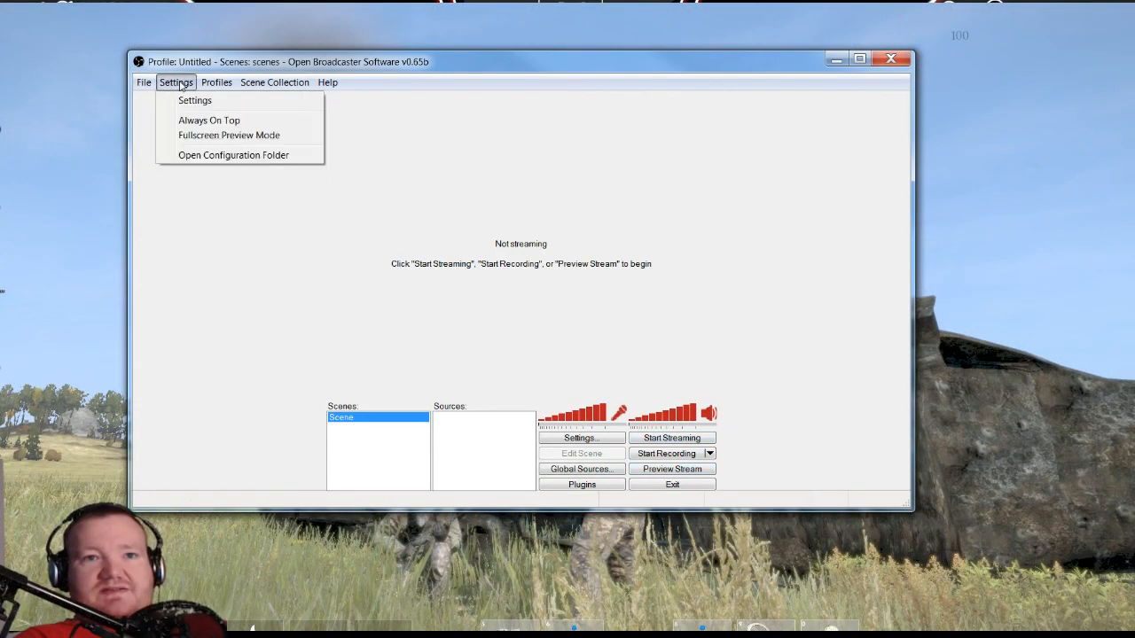
pyautogui.click(177, 100)
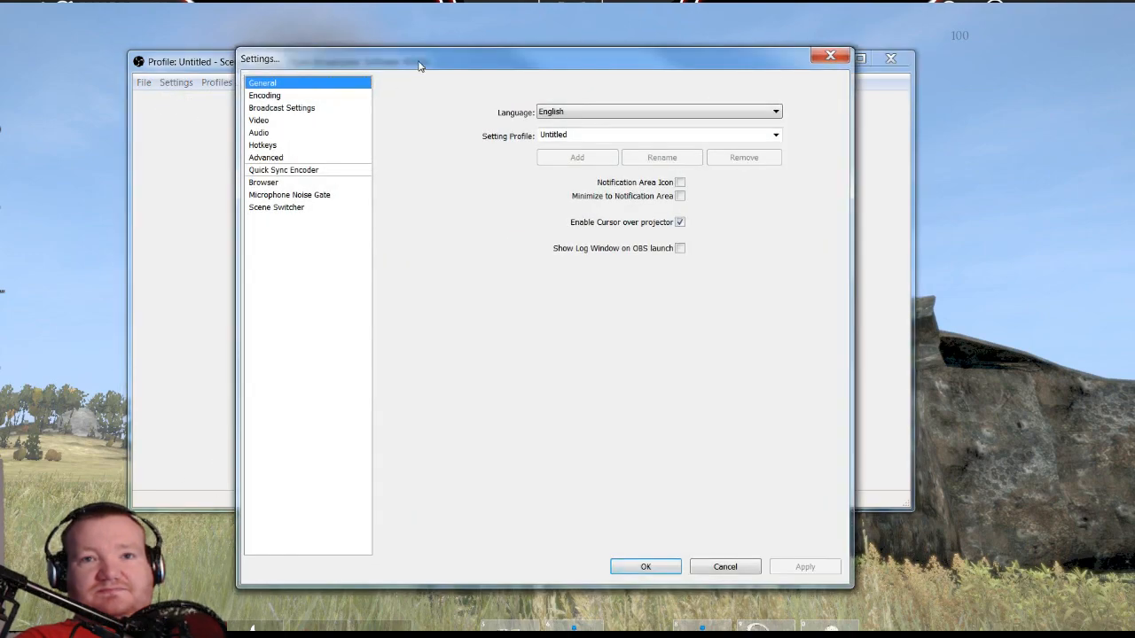
pyautogui.moveTo(422, 63); pyautogui.dragTo(203, 106)
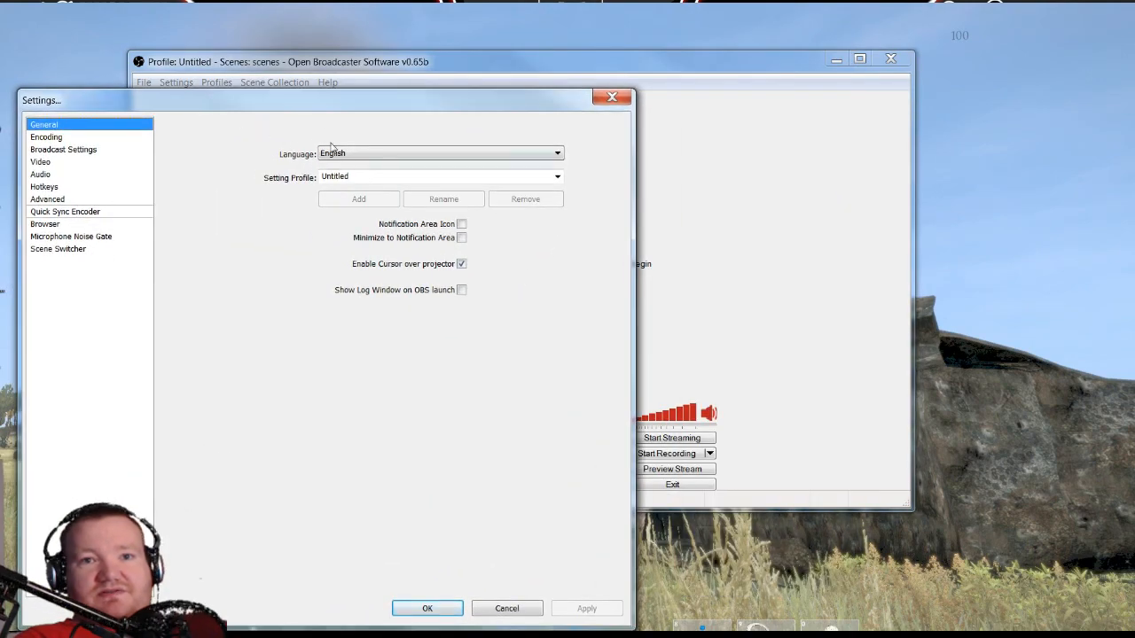
# Step: Add a settings profile named "DayZ Streaming OBS Process 0.65b" and check it in the profile list
pyautogui.doubleClick(408, 175)
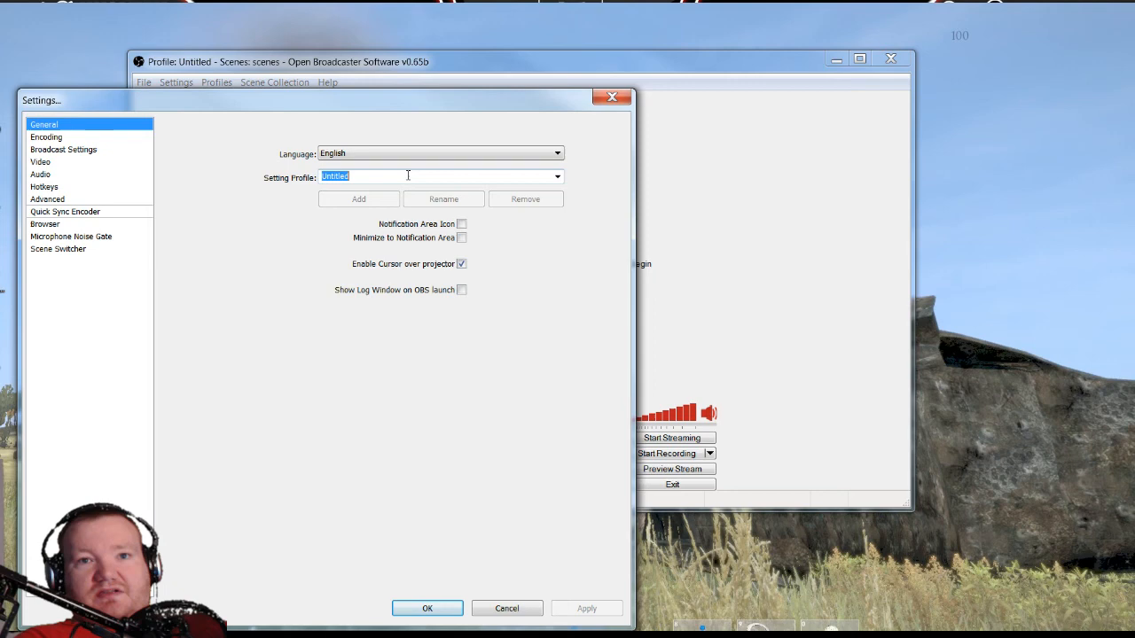
pyautogui.click(556, 177)
pyautogui.click(360, 189)
pyautogui.click(370, 176)
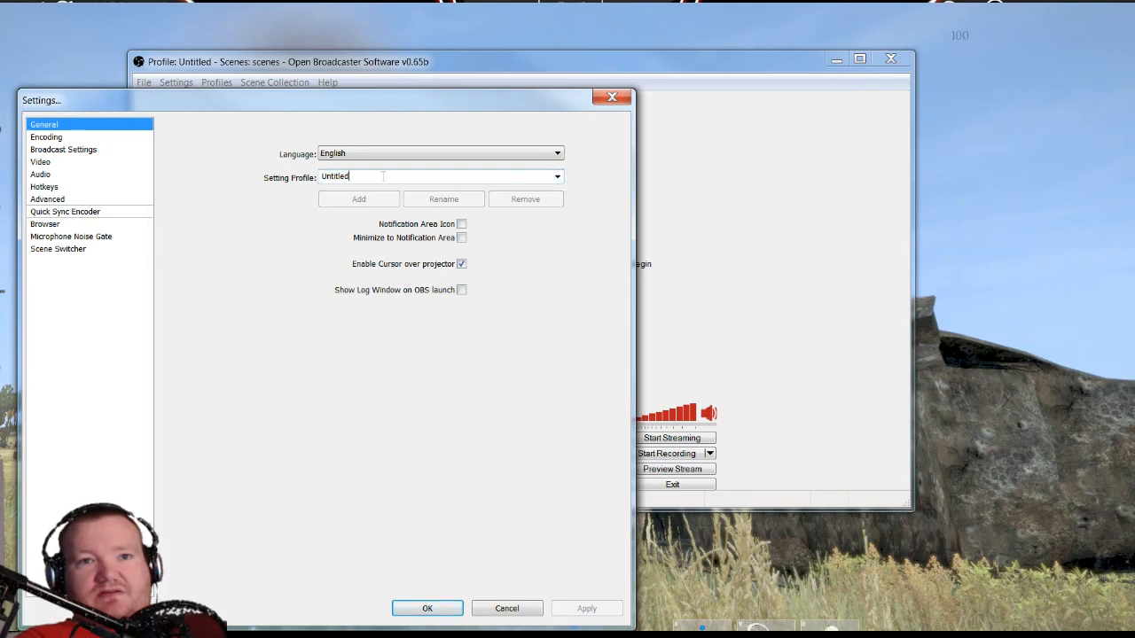
pyautogui.doubleClick(383, 177)
pyautogui.write('Day')
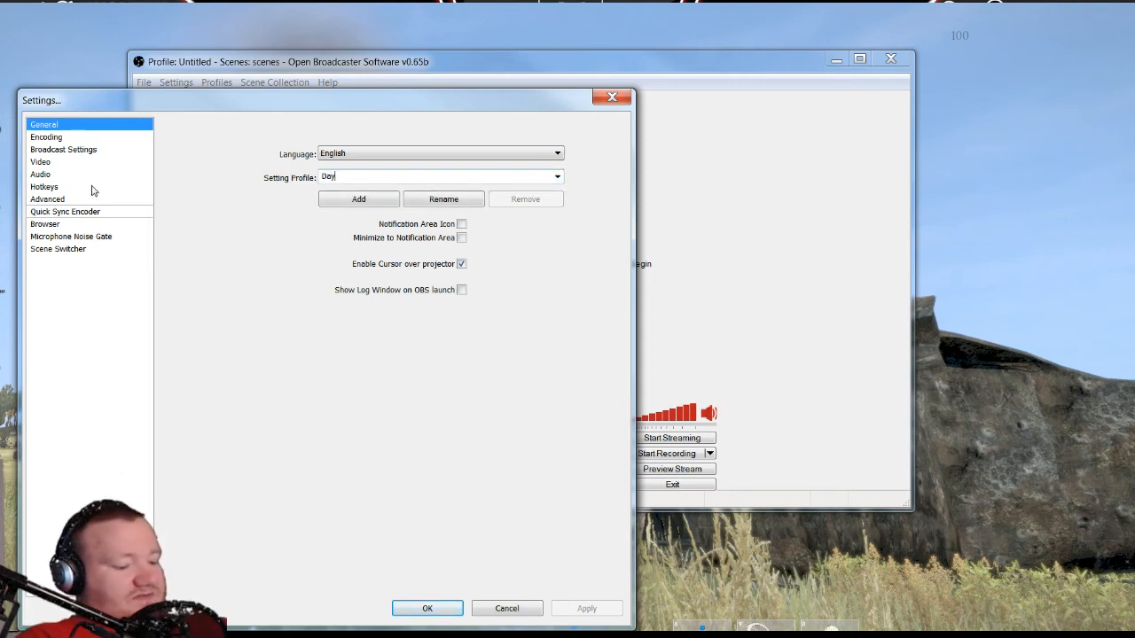
pyautogui.write('Z Str')
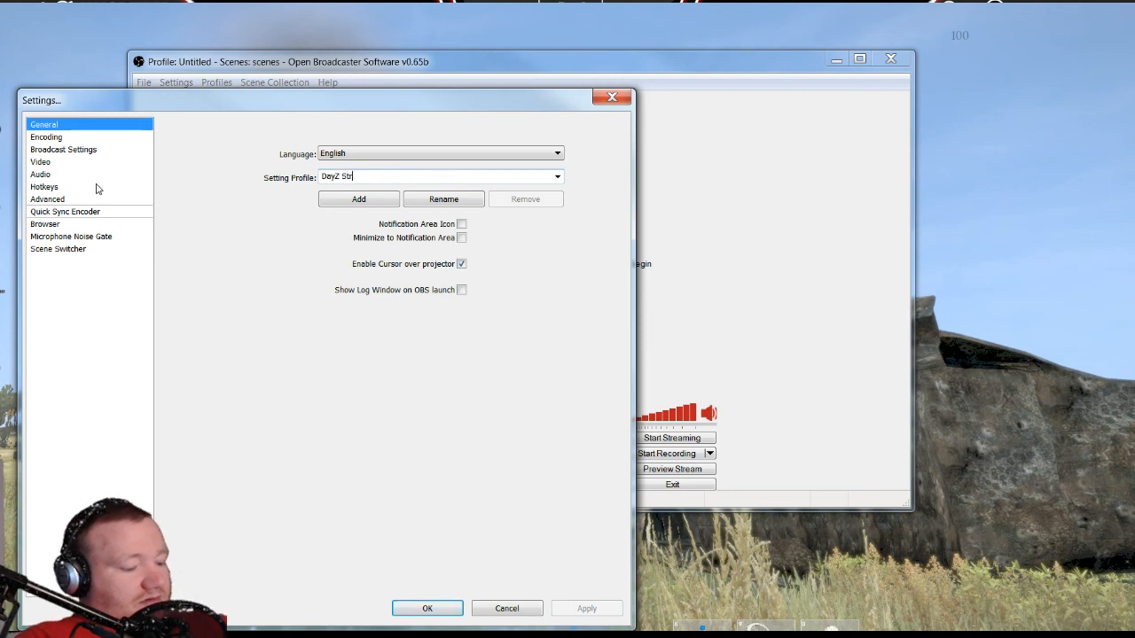
pyautogui.write('eaming')
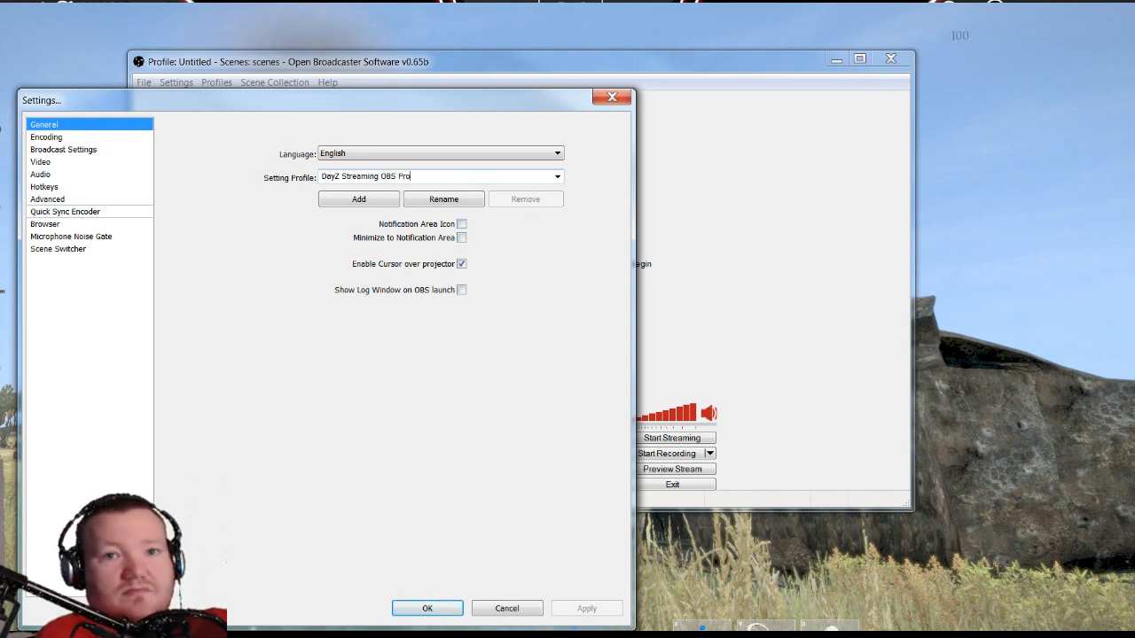
pyautogui.write('OBS Process ')
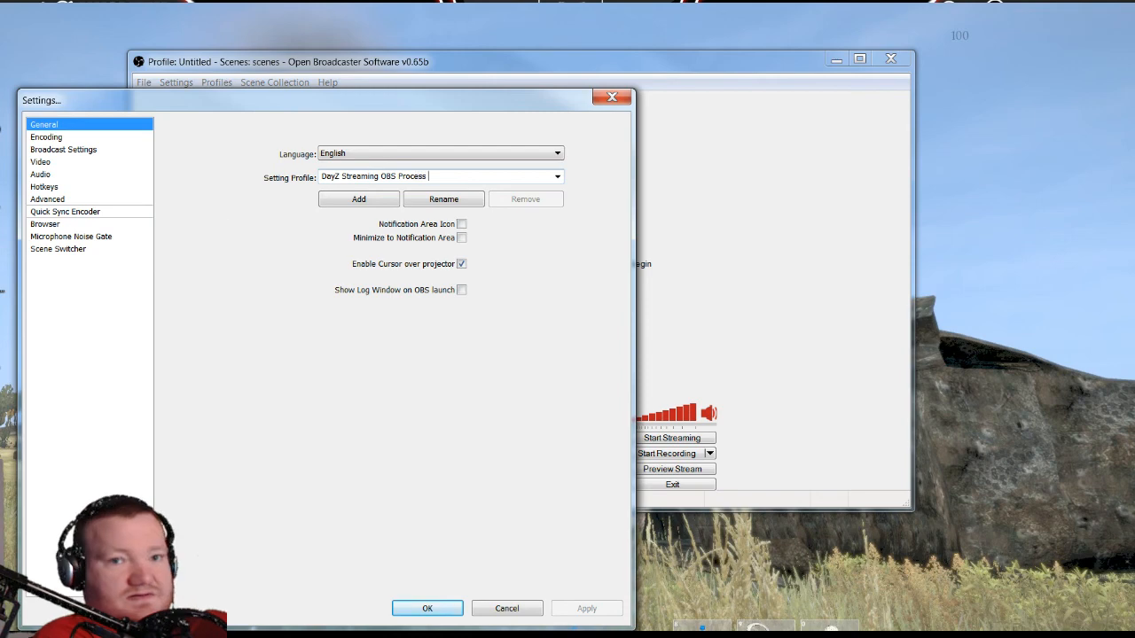
pyautogui.write('0.6')
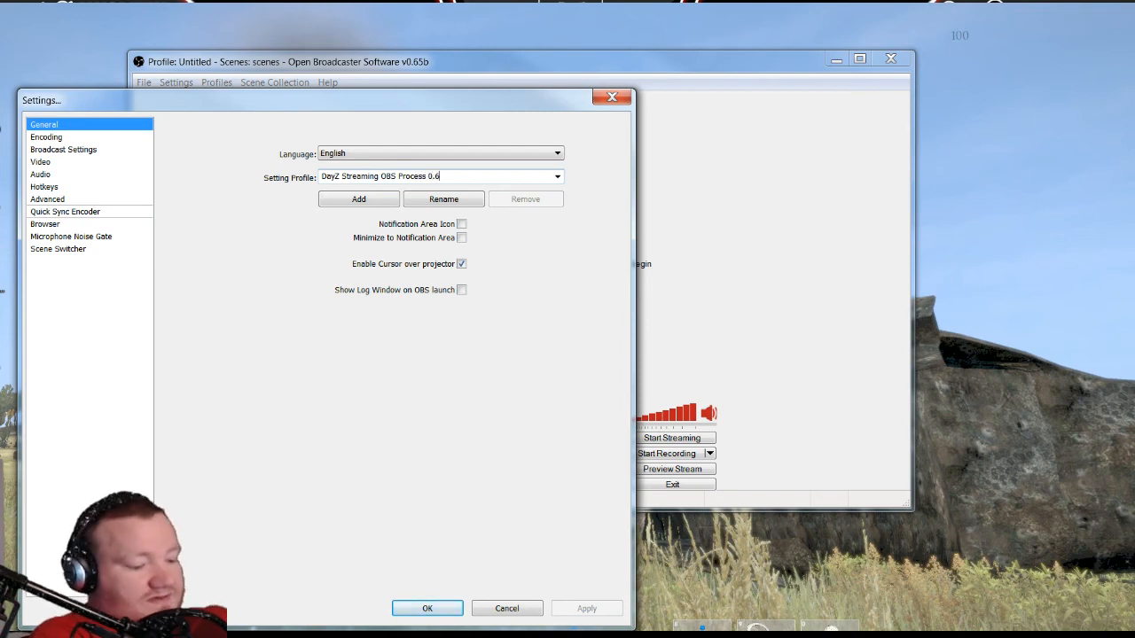
pyautogui.write('5b')
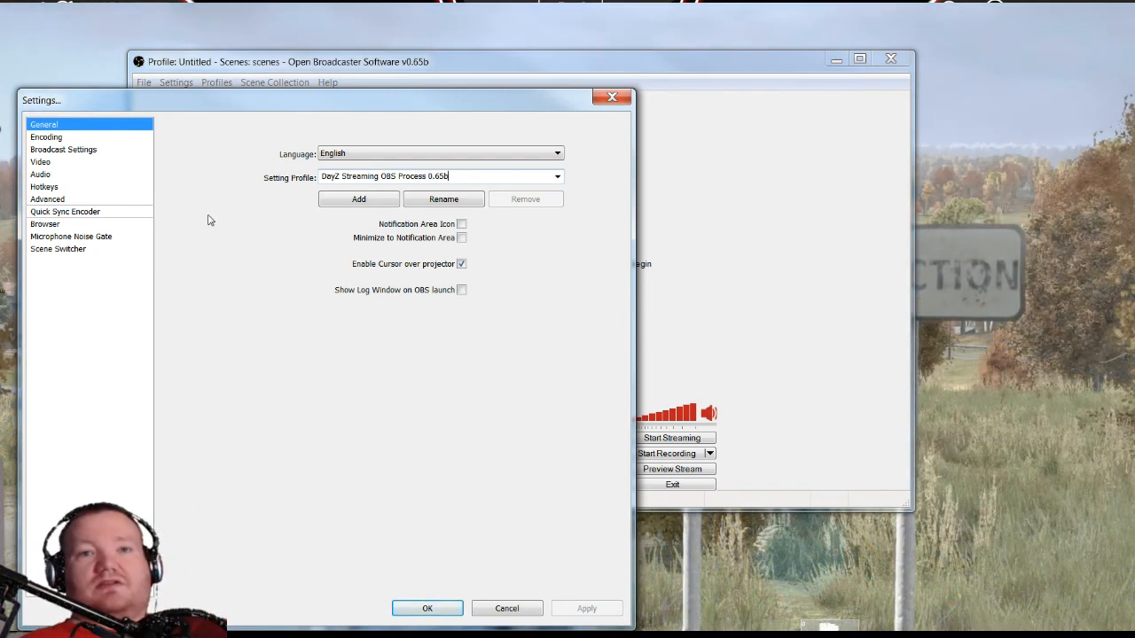
pyautogui.click(368, 207)
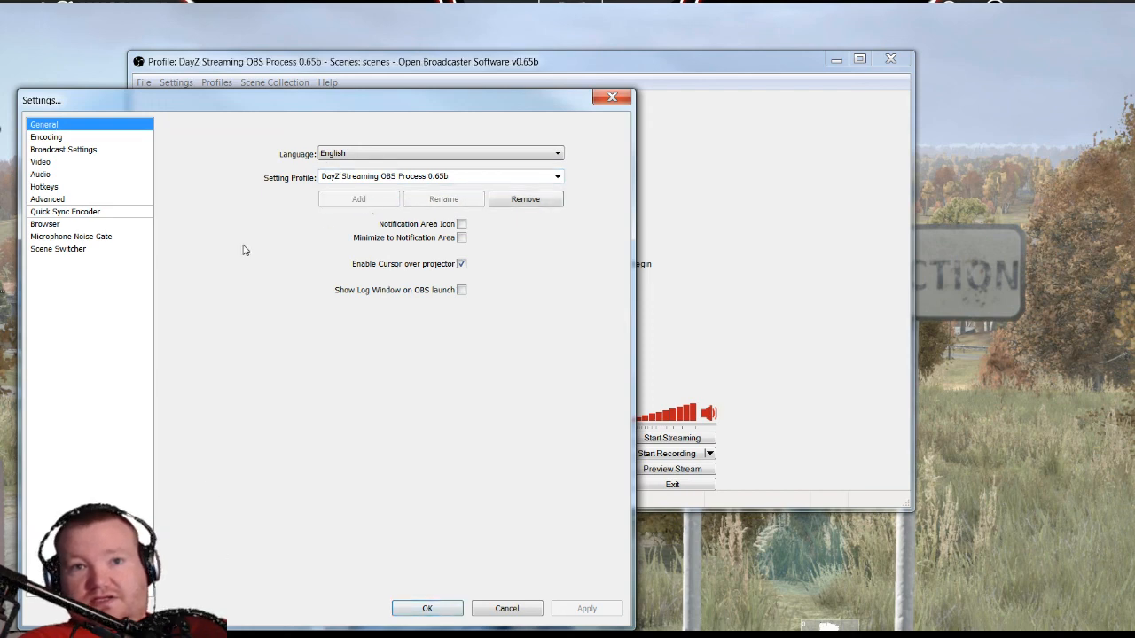
pyautogui.click(556, 178)
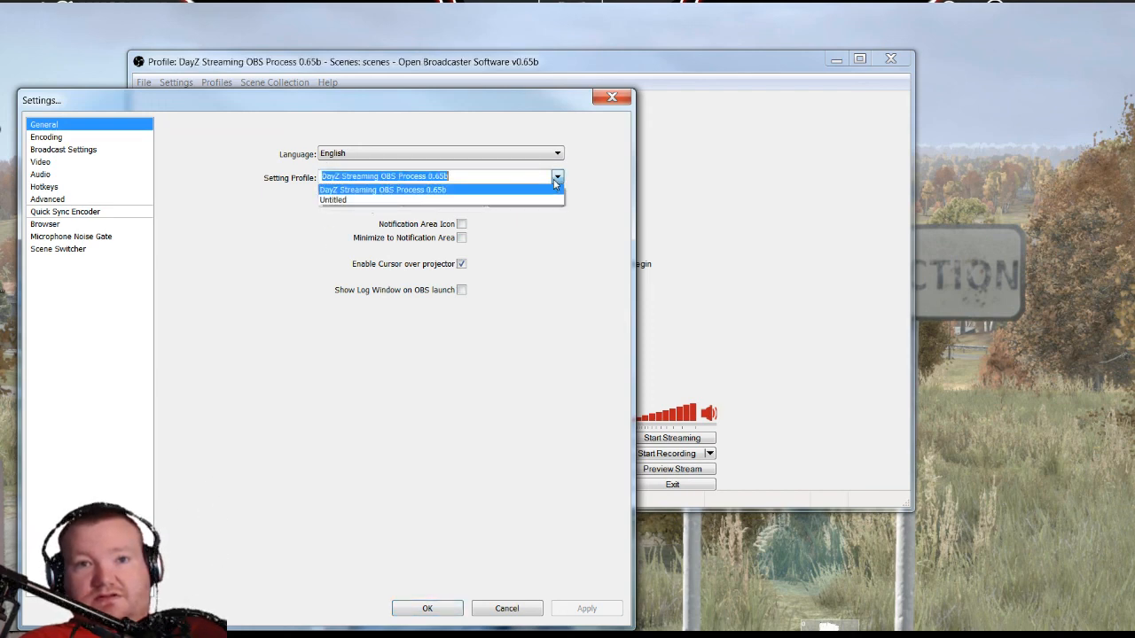
pyautogui.click(556, 180)
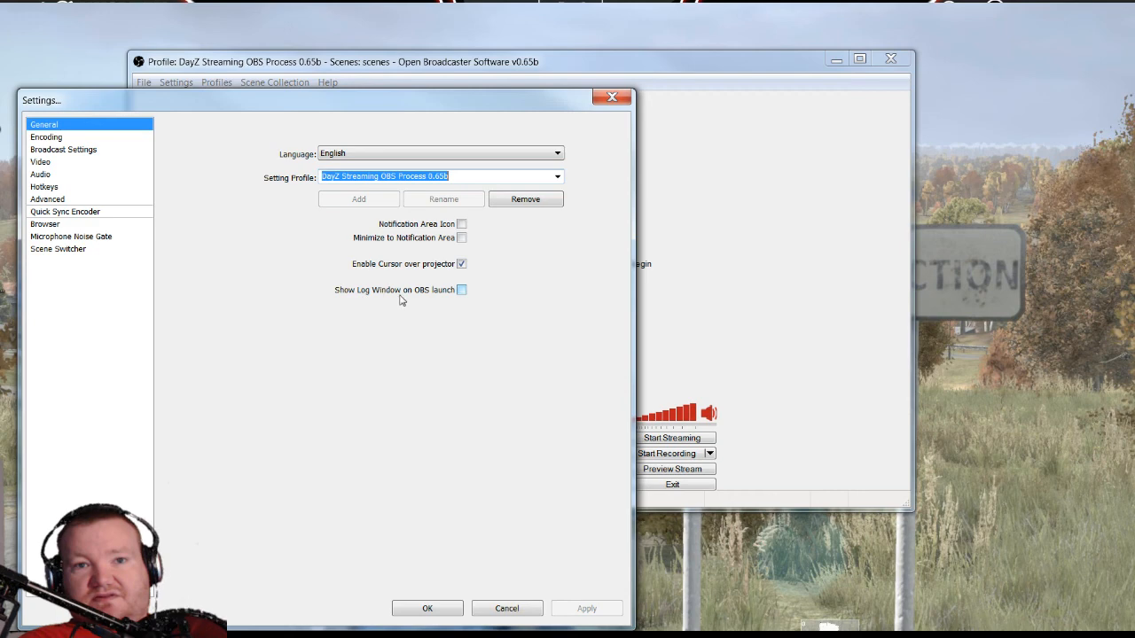
# Step: Set the maximum video bitrate to 2200 kb/s in the encoding settings
pyautogui.click(55, 148)
pyautogui.click(49, 125)
pyautogui.click(71, 137)
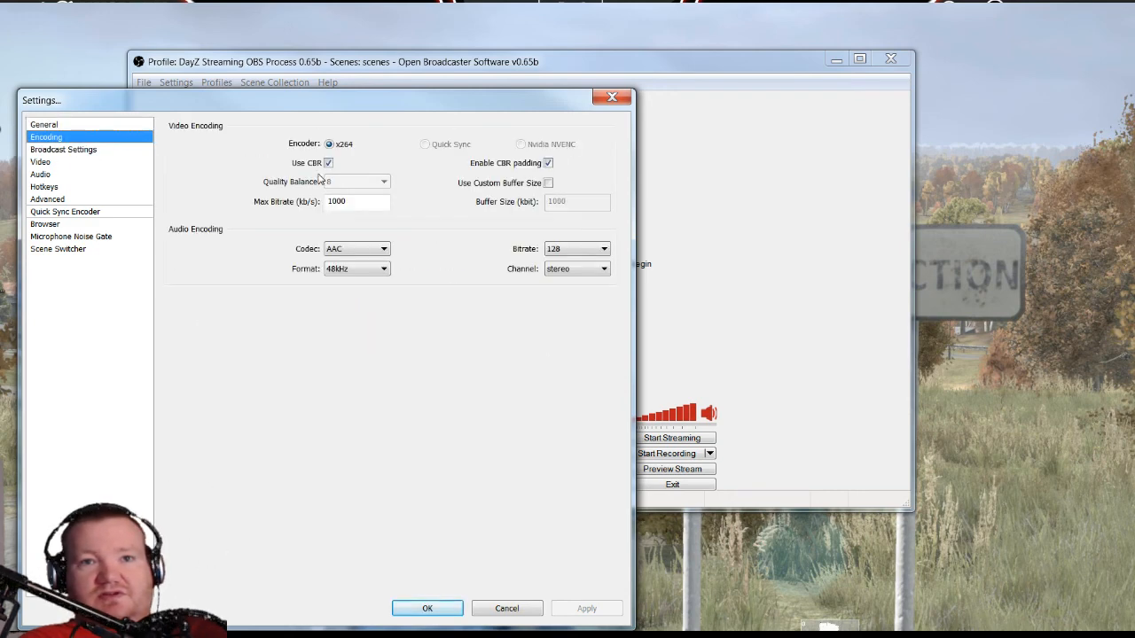
pyautogui.moveTo(424, 114); pyautogui.dragTo(333, 108)
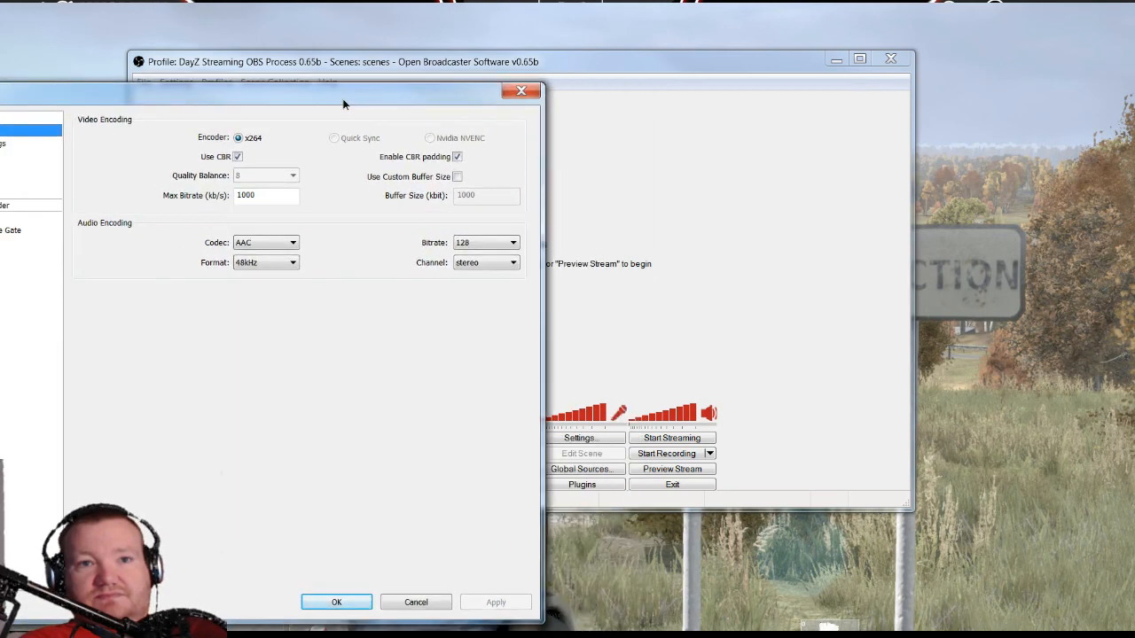
pyautogui.doubleClick(248, 195)
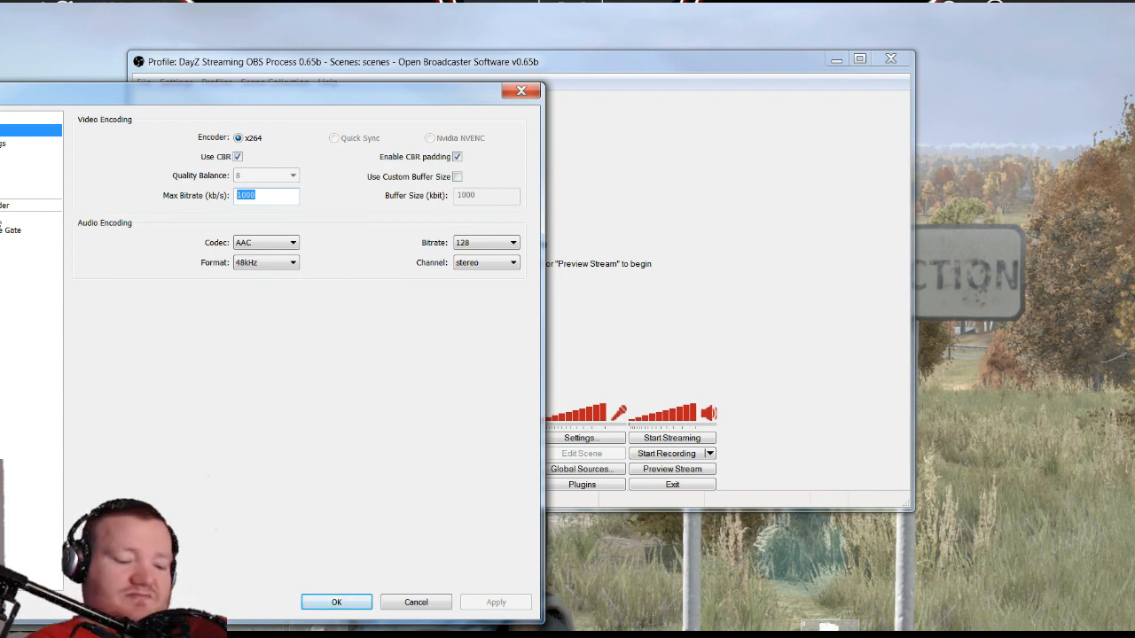
pyautogui.click(245, 195)
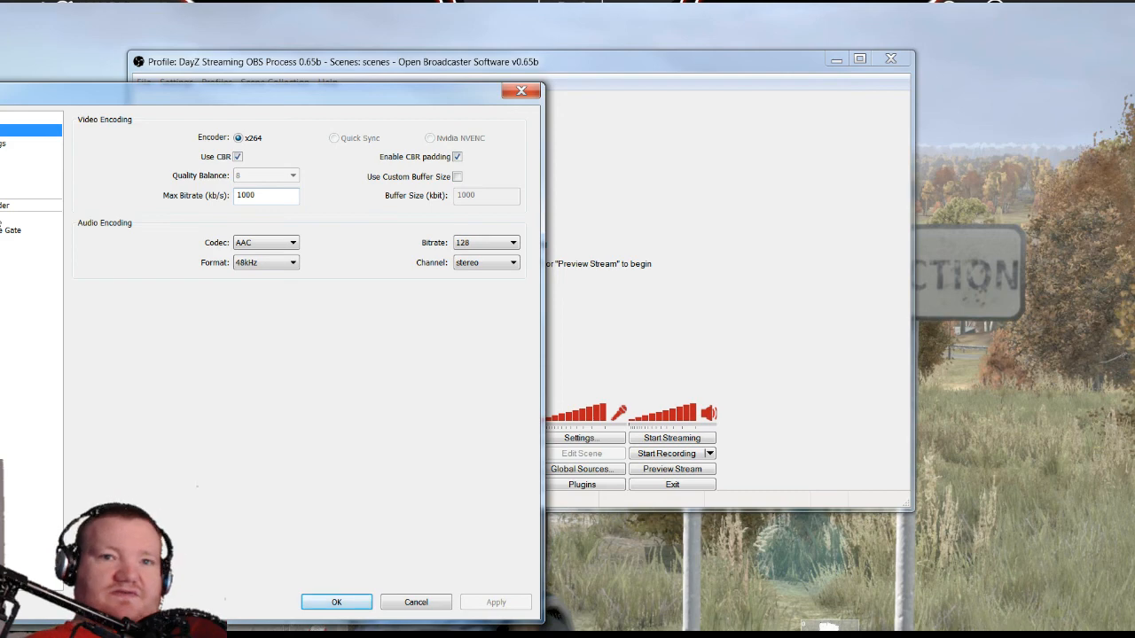
pyautogui.moveTo(274, 196); pyautogui.dragTo(61, 218)
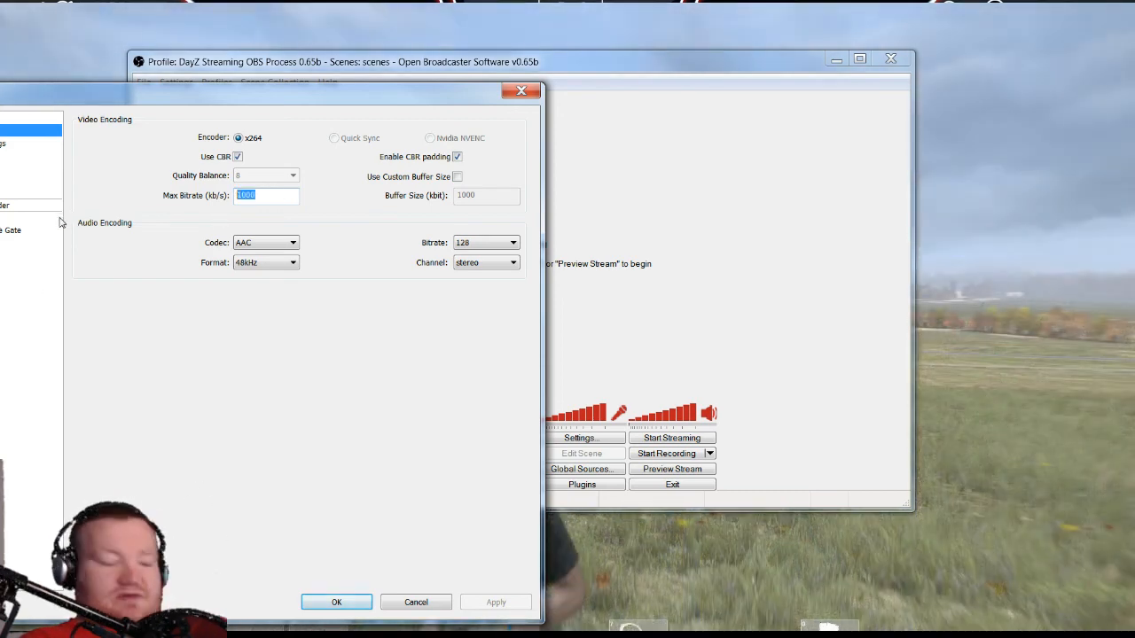
pyautogui.write('2200')
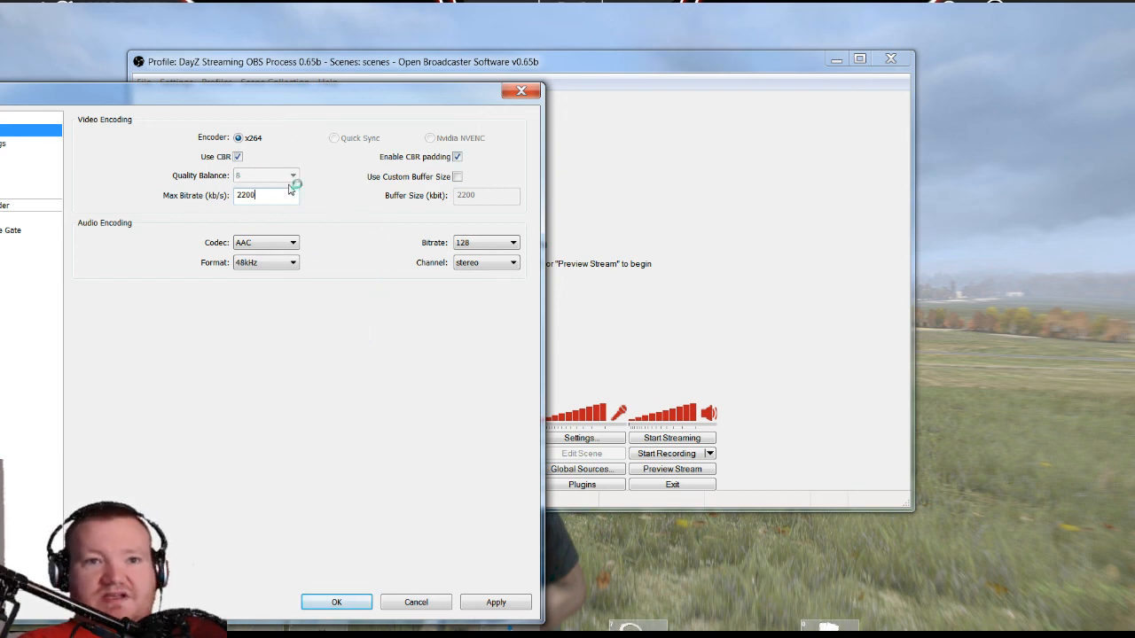
# Step: Read the explanation of the maximum bitrate and apply the encoding settings
pyautogui.moveTo(270, 195); pyautogui.dragTo(133, 195)
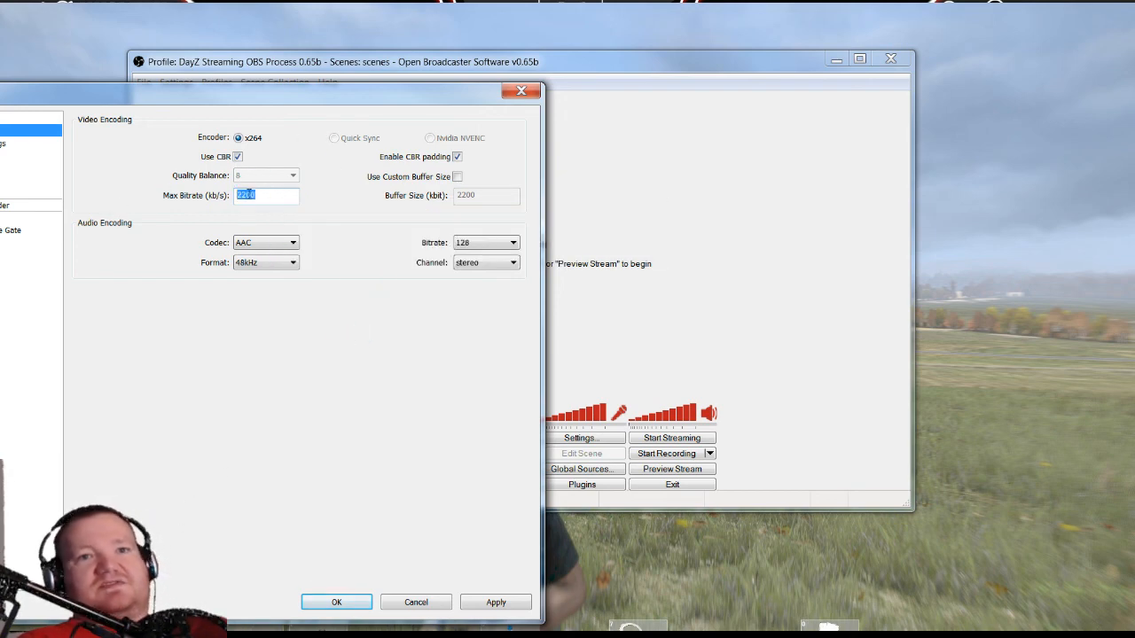
pyautogui.rightClick(274, 194)
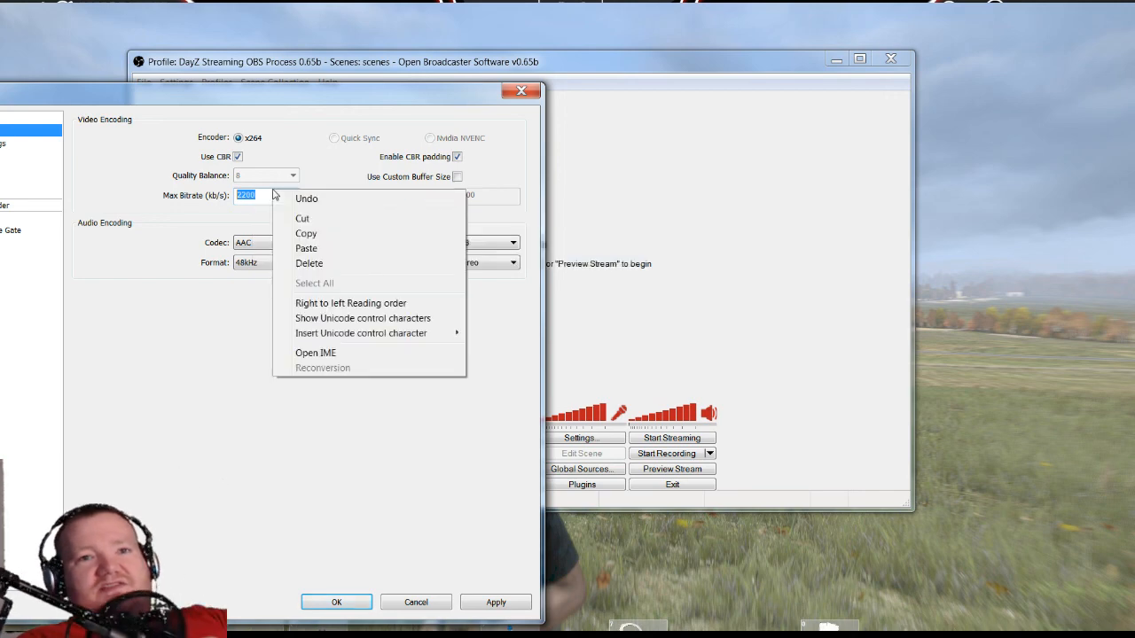
pyautogui.click(204, 230)
pyautogui.moveTo(323, 103); pyautogui.dragTo(604, 87)
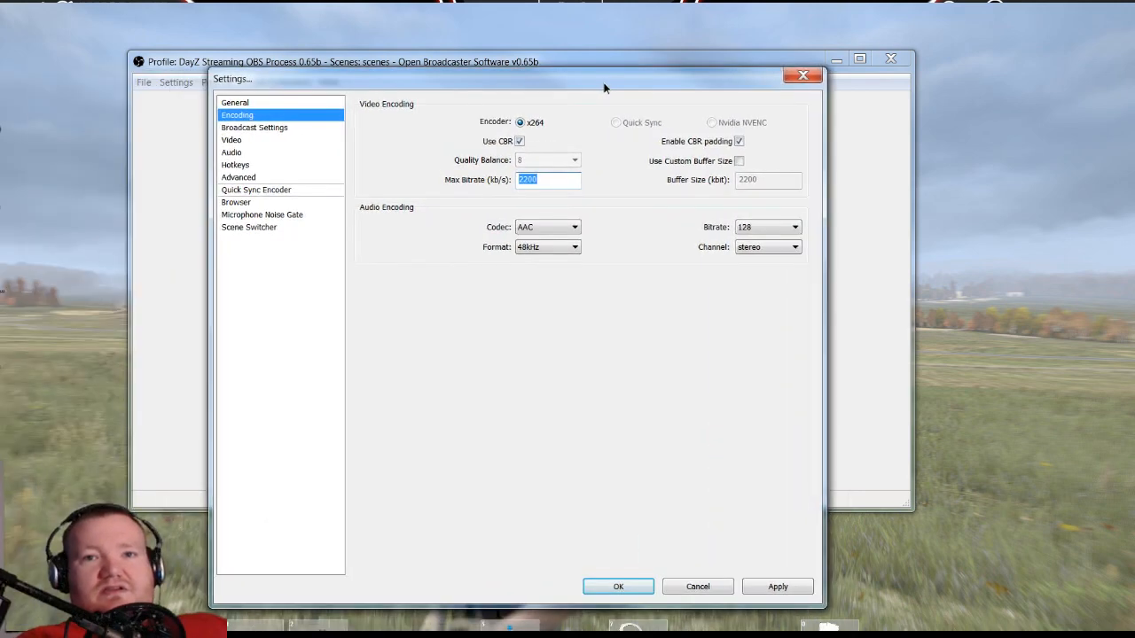
pyautogui.moveTo(557, 184)
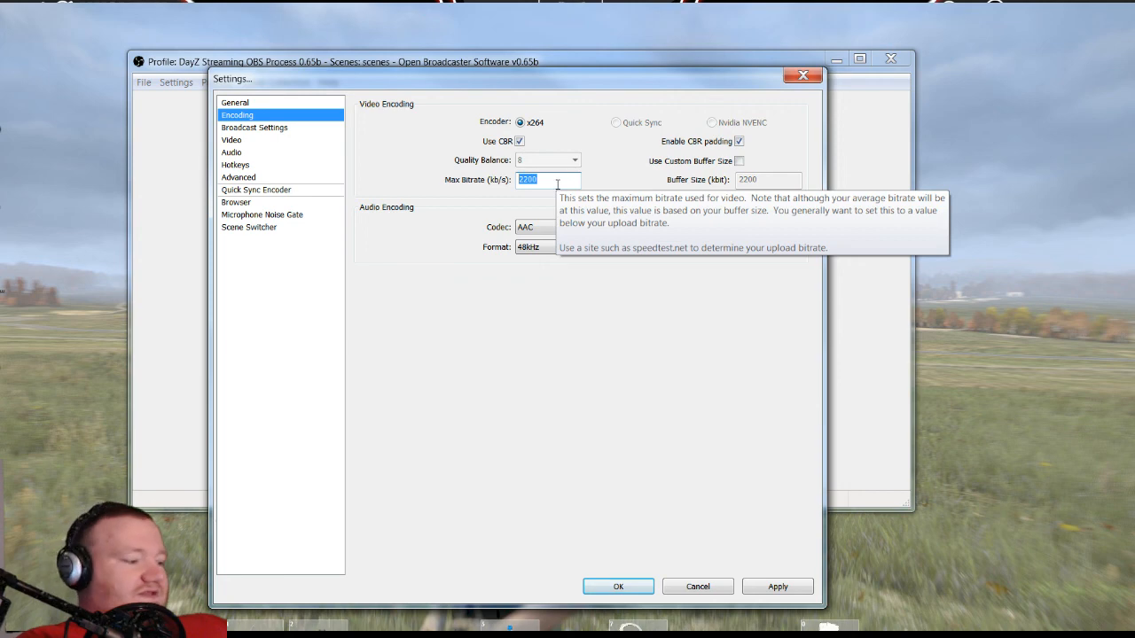
pyautogui.click(556, 183)
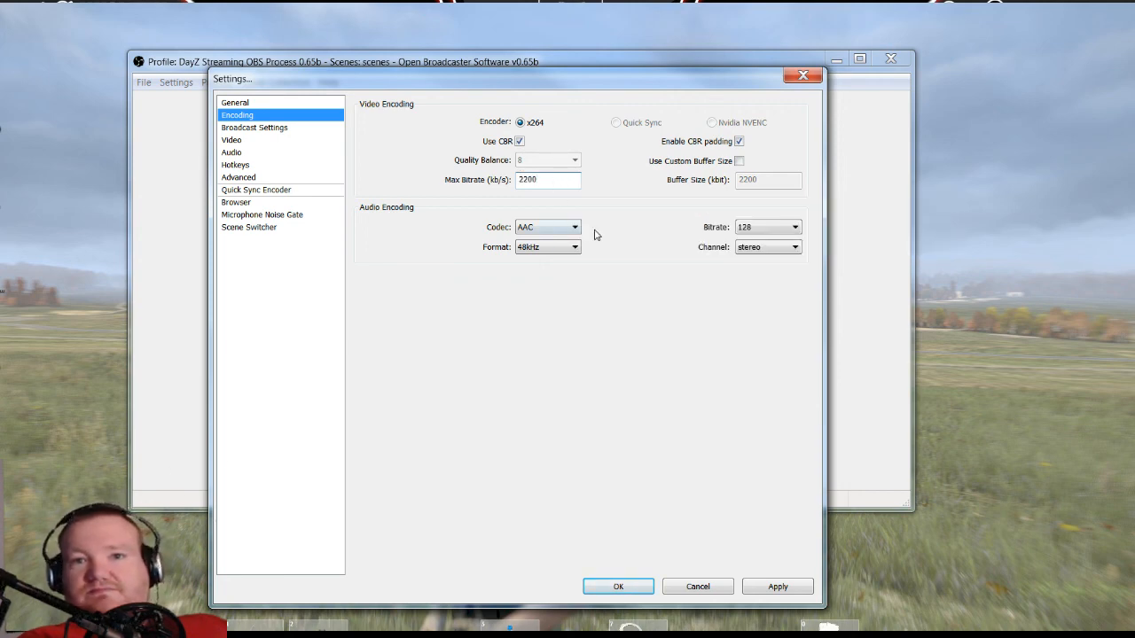
pyautogui.moveTo(675, 76); pyautogui.dragTo(526, 61)
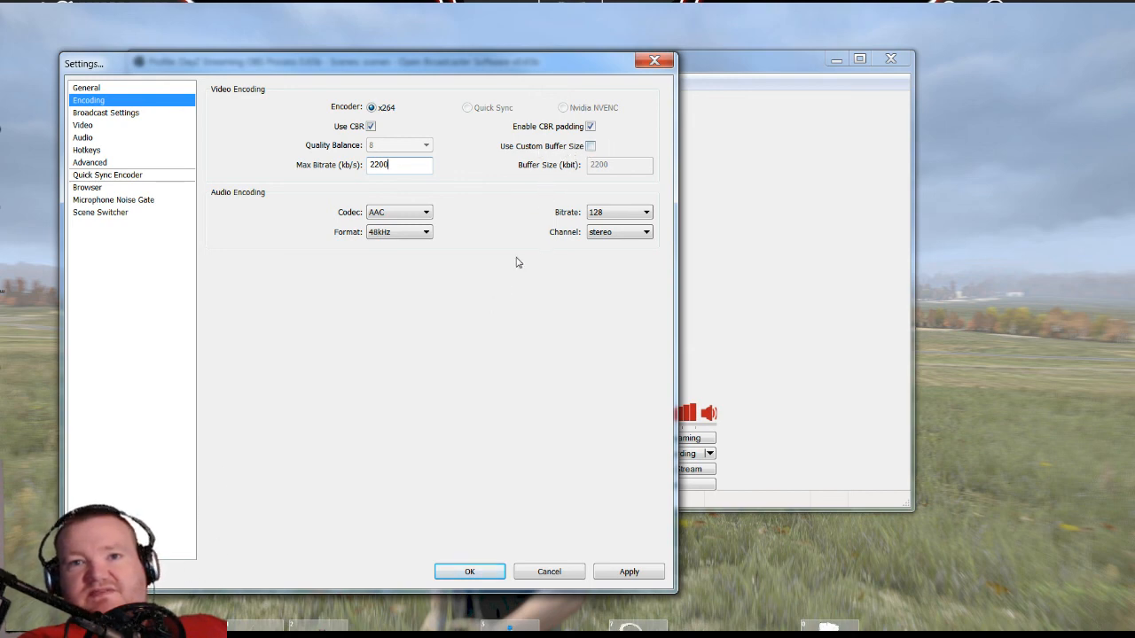
pyautogui.click(623, 573)
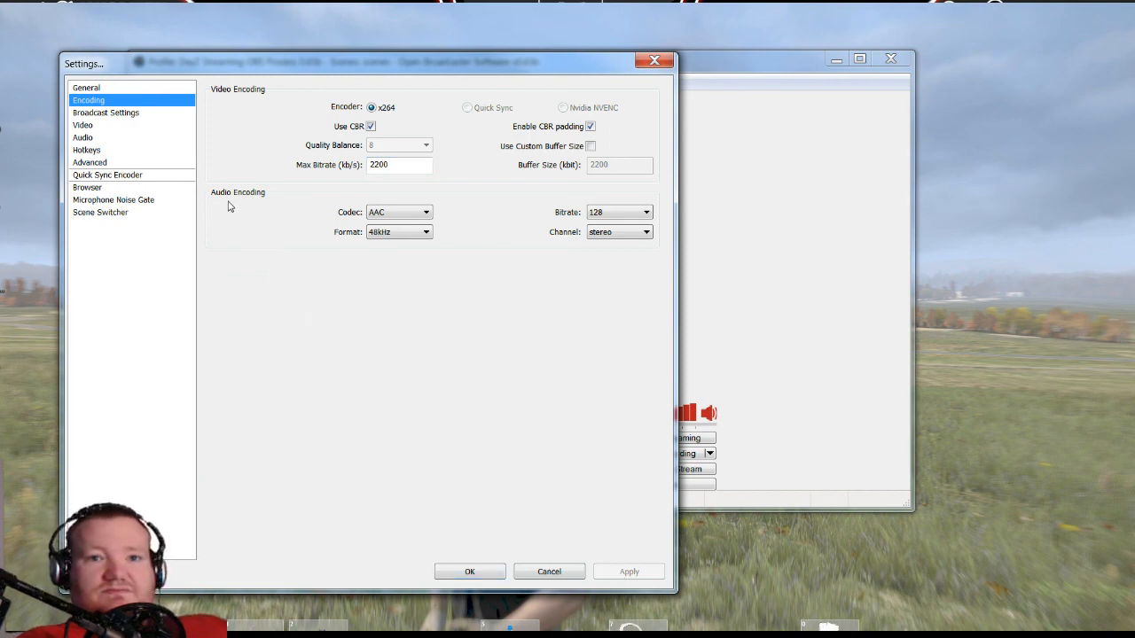
# Step: Open the broadcast settings and choose Live Stream as the mode
pyautogui.click(121, 115)
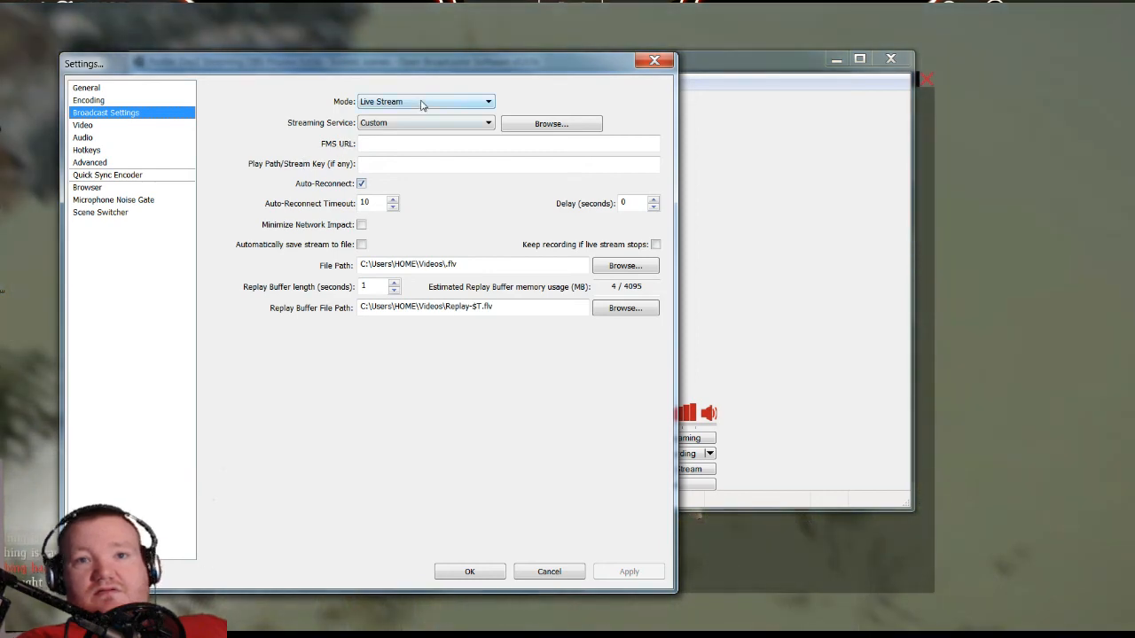
pyautogui.click(441, 103)
pyautogui.click(439, 100)
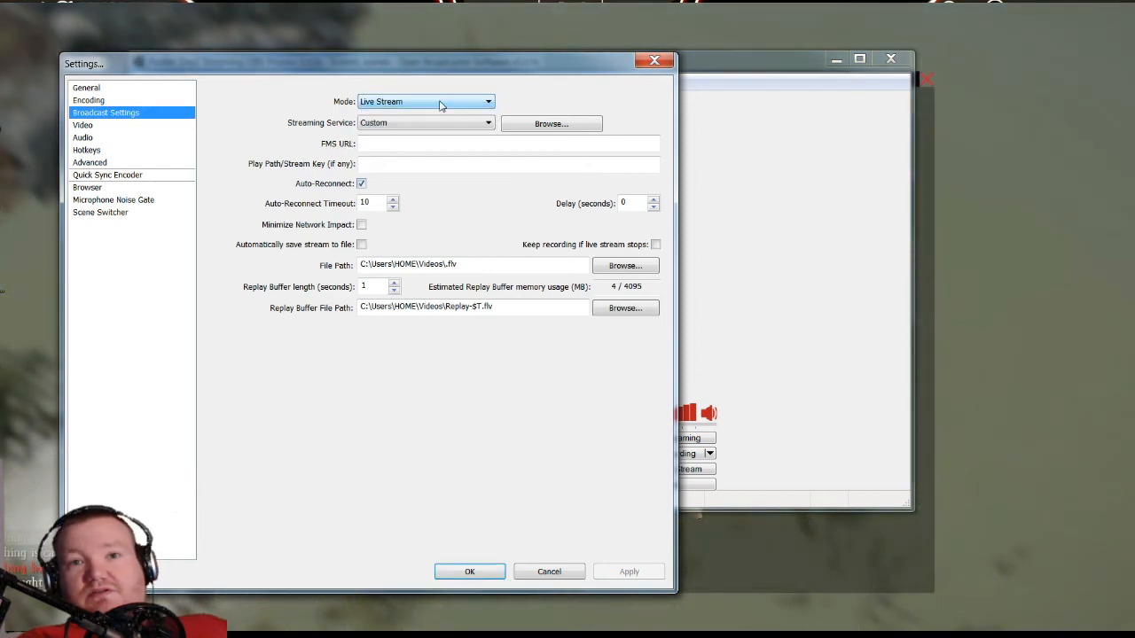
# Step: Choose Twitch as the streaming service and US Central: Dallas, TX as the FMS URL
pyautogui.click(424, 125)
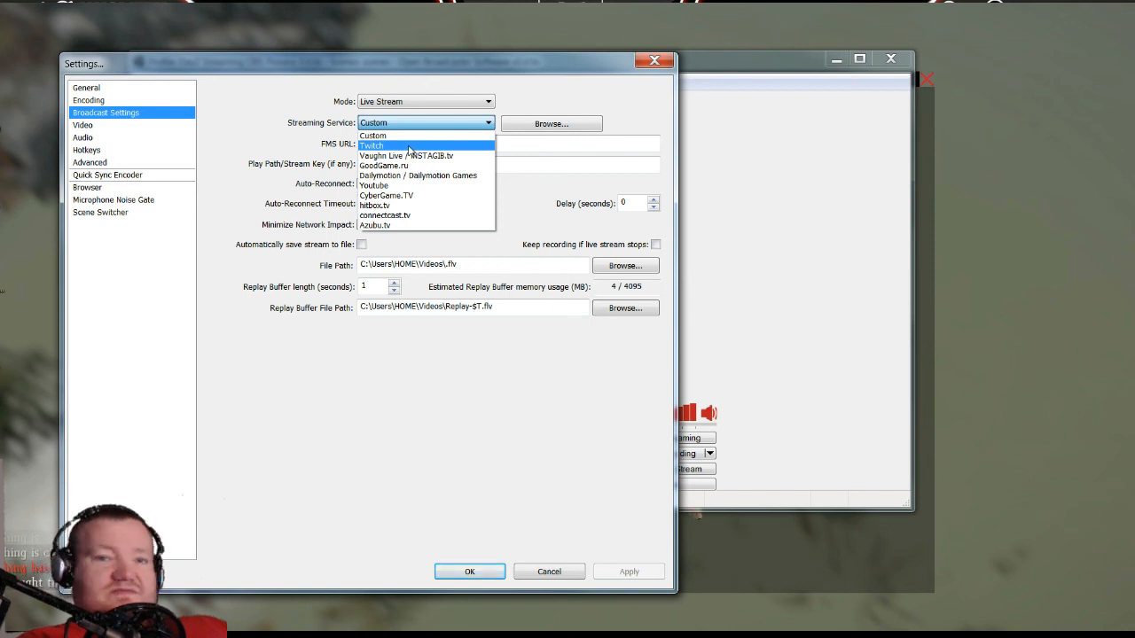
pyautogui.click(409, 147)
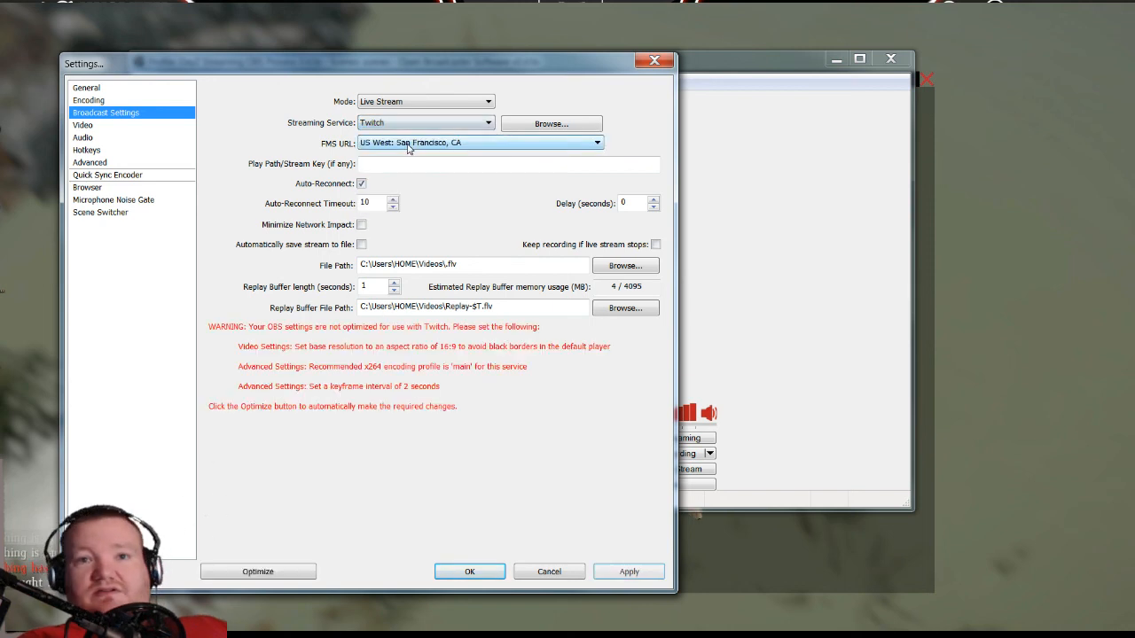
pyautogui.click(458, 143)
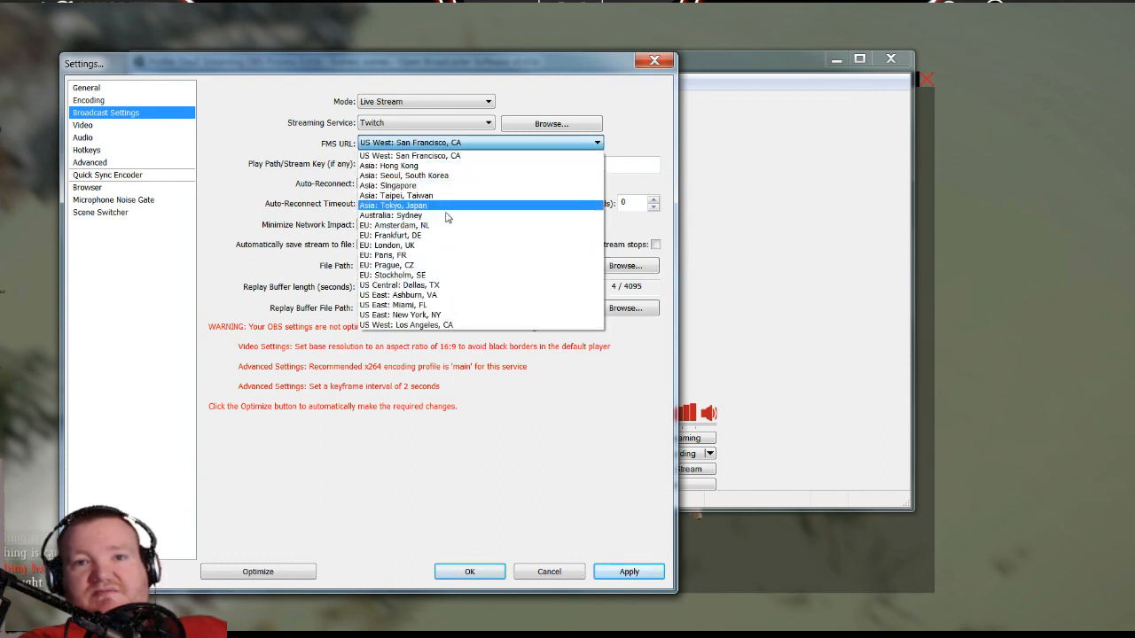
pyautogui.click(467, 286)
pyautogui.click(420, 167)
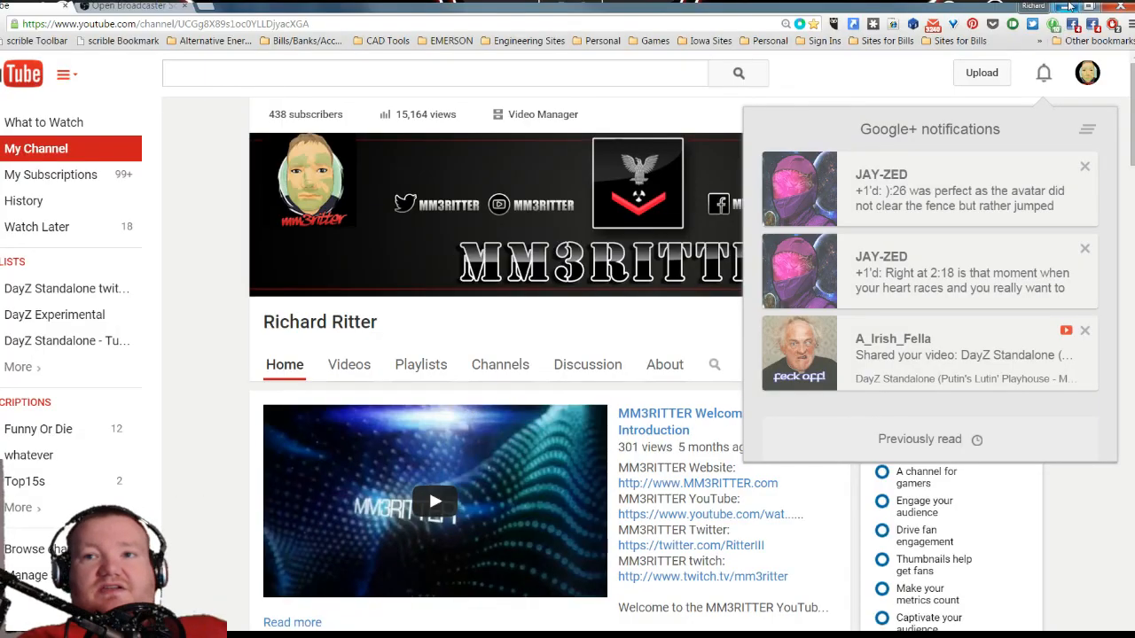
# Step: Switch to the web browser and open the Twitch account's dashboard from the Twitch home page
pyautogui.click(1087, 6)
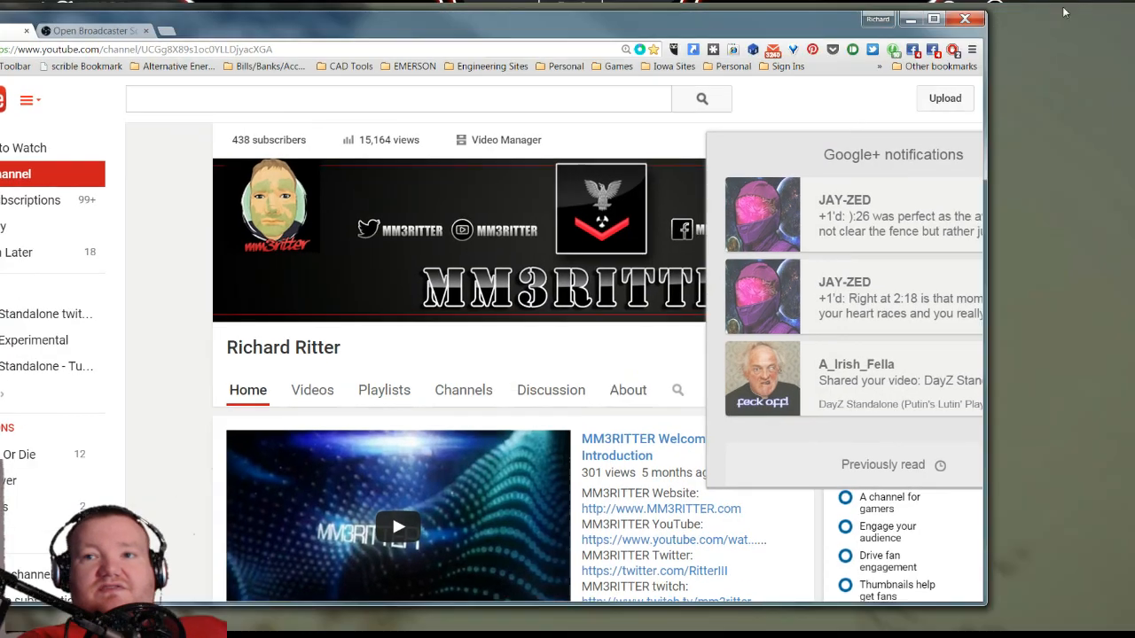
pyautogui.moveTo(798, 10); pyautogui.dragTo(641, 27)
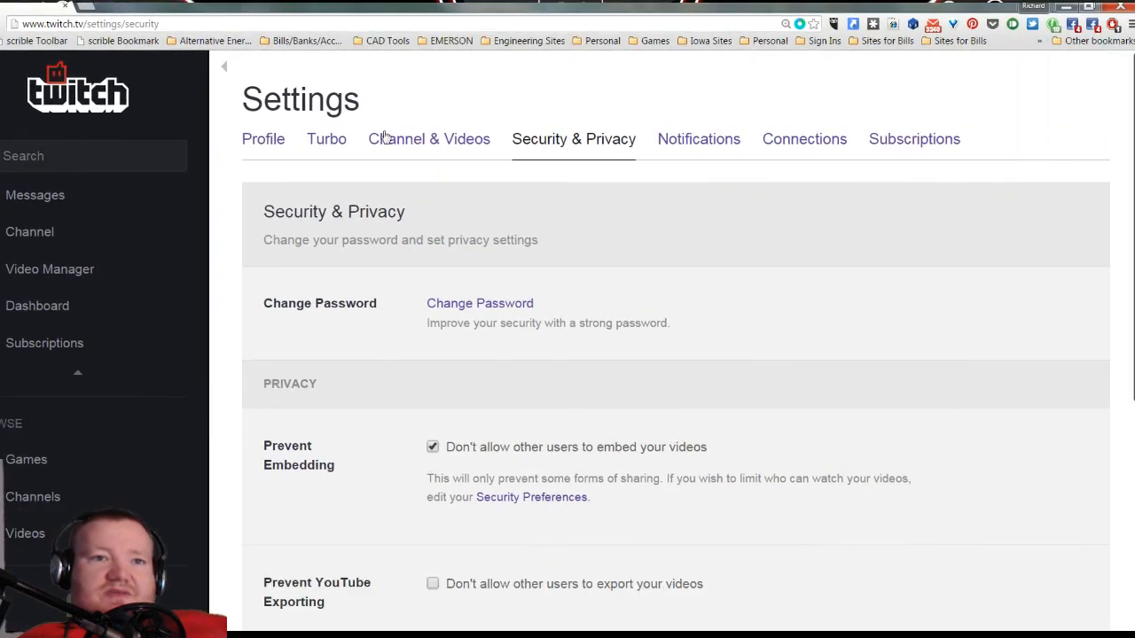
pyautogui.click(49, 99)
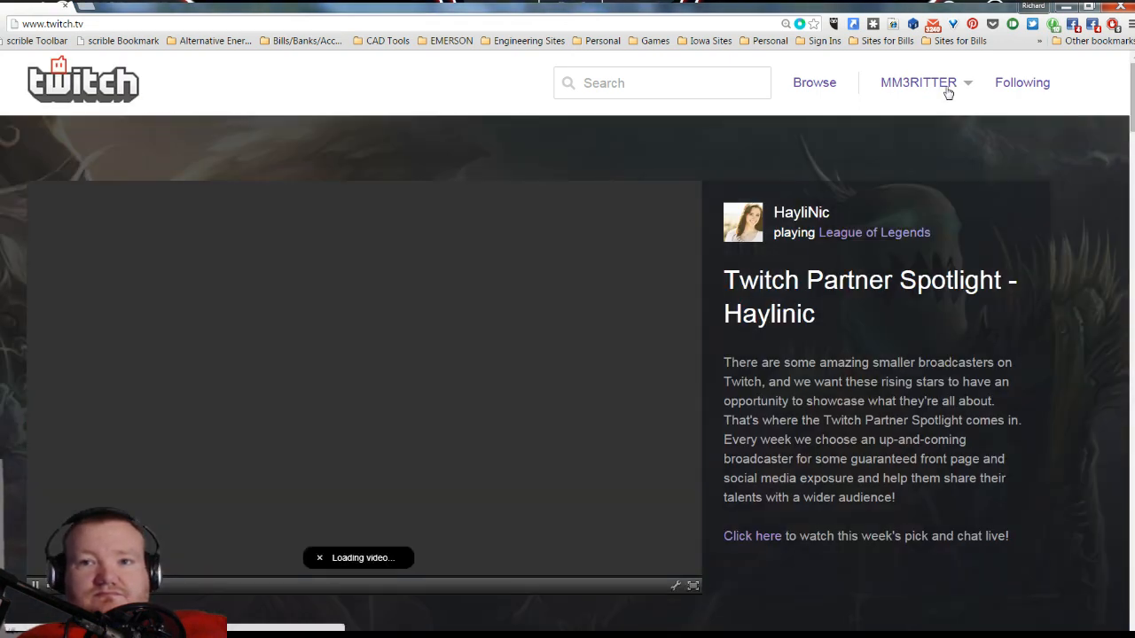
pyautogui.click(945, 93)
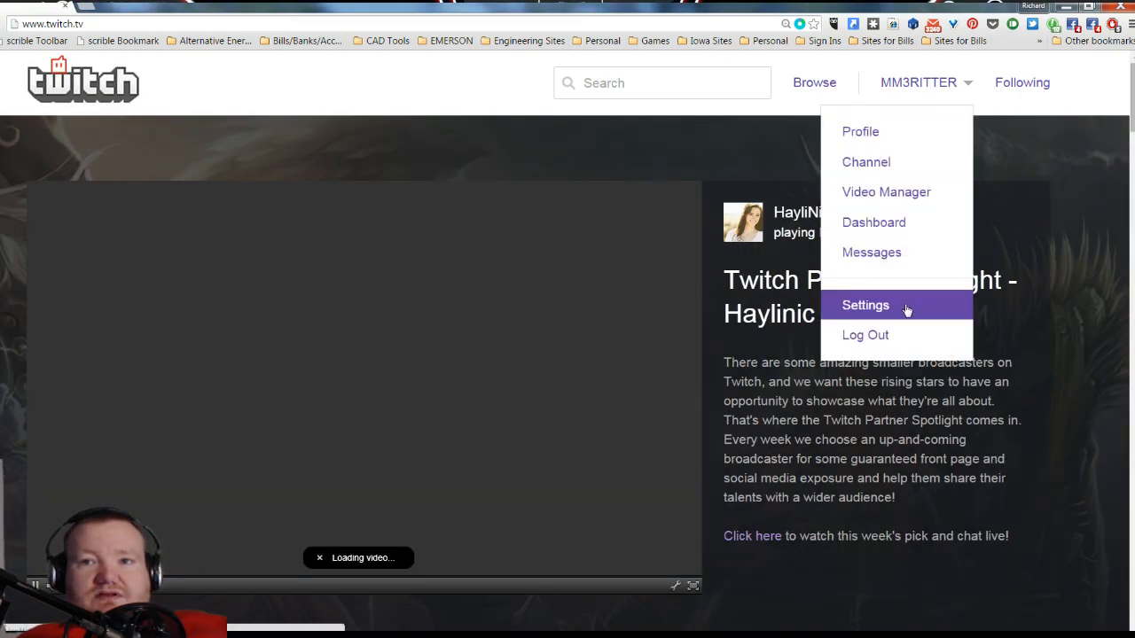
pyautogui.click(898, 232)
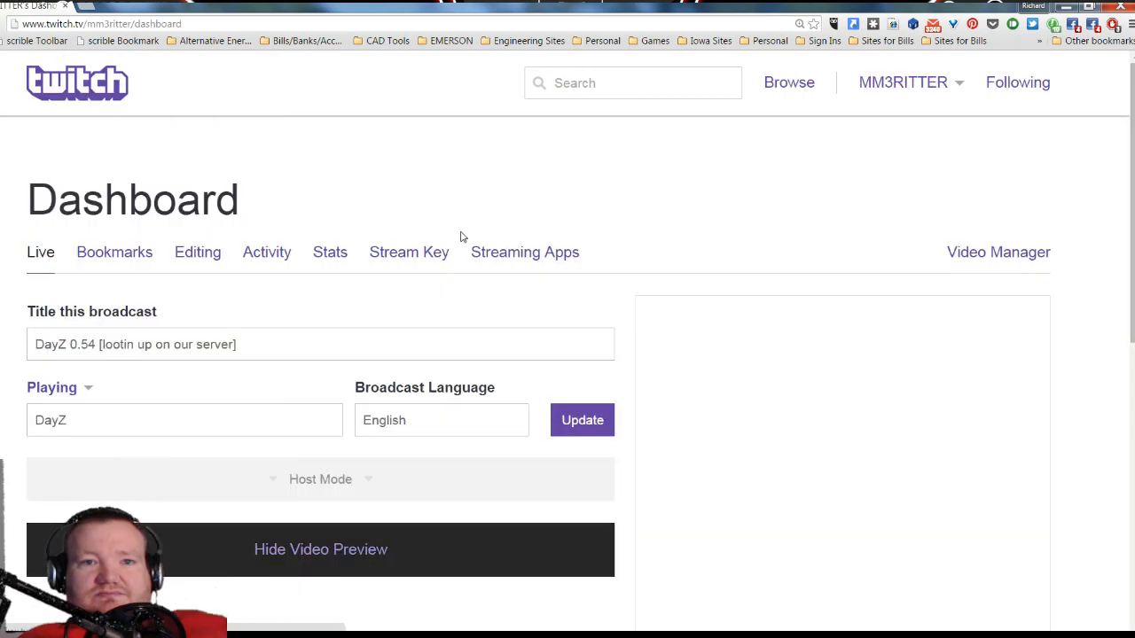
# Step: Look over the Twitch dashboard, open its Stream Key page and read the notice about sharing the key
pyautogui.scroll(-1, 51, 243)
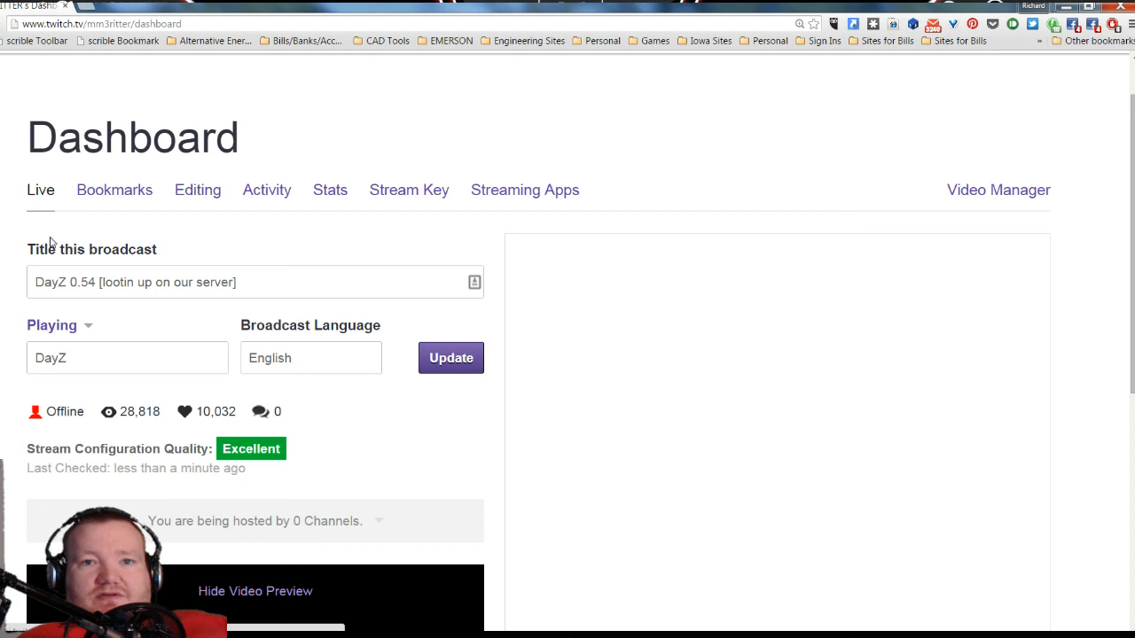
pyautogui.scroll(-5, 474, 266)
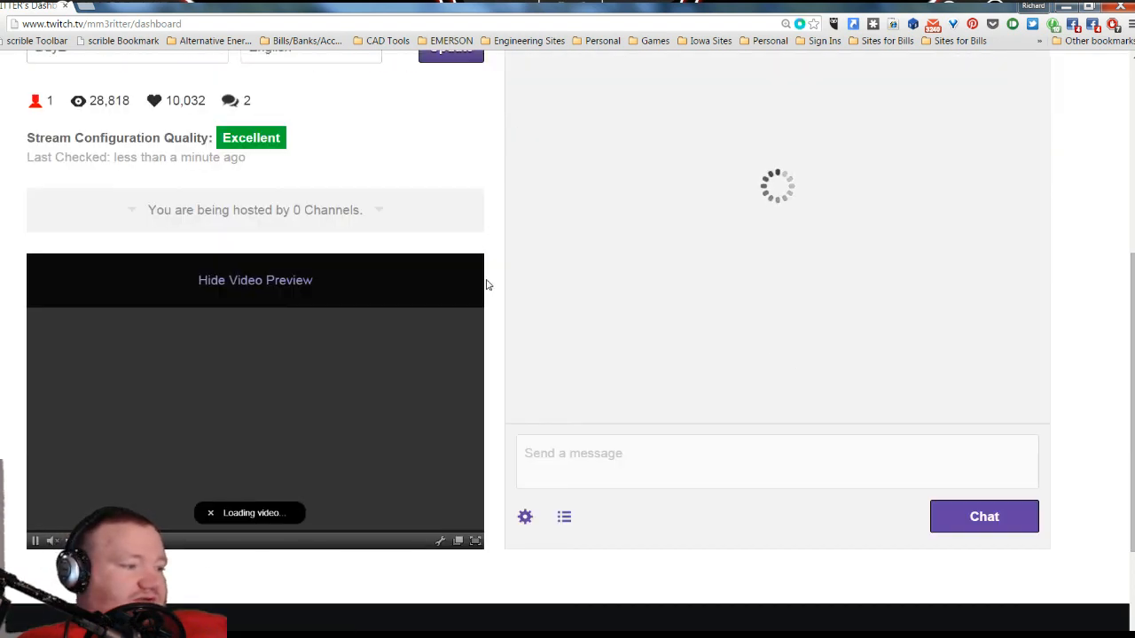
pyautogui.scroll(5, 330, 269)
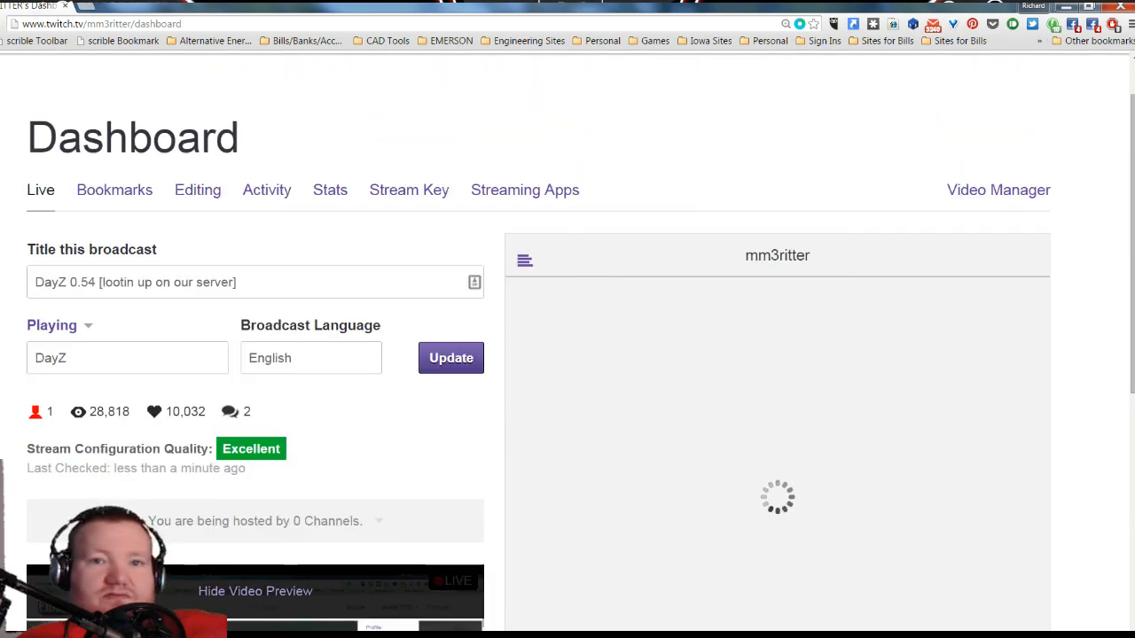
pyautogui.click(396, 193)
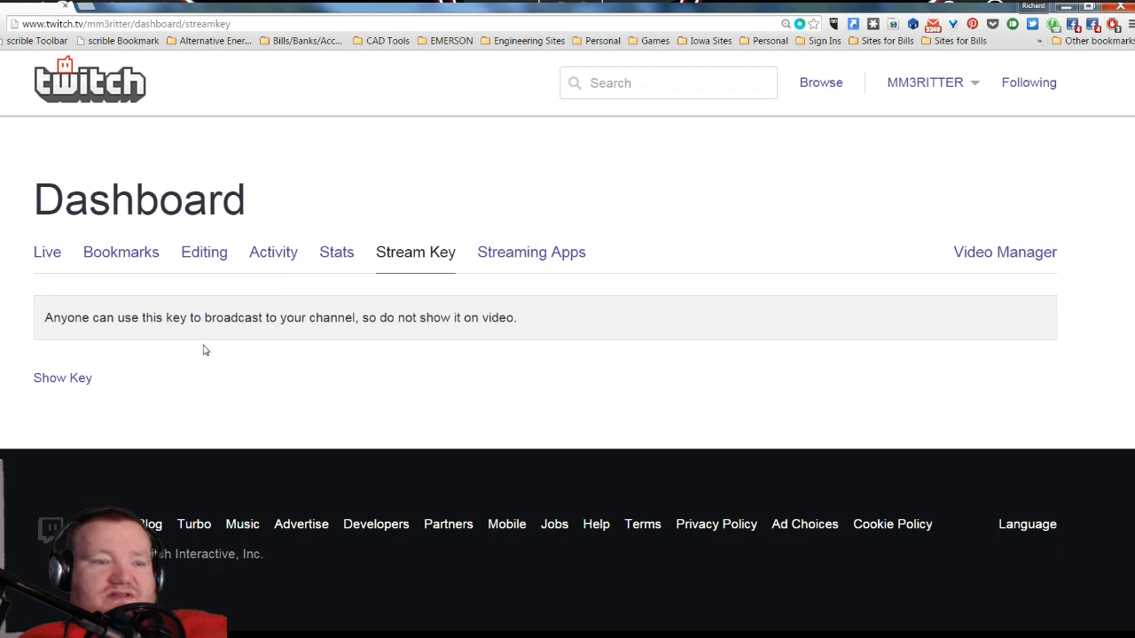
pyautogui.moveTo(529, 327); pyautogui.dragTo(10, 343)
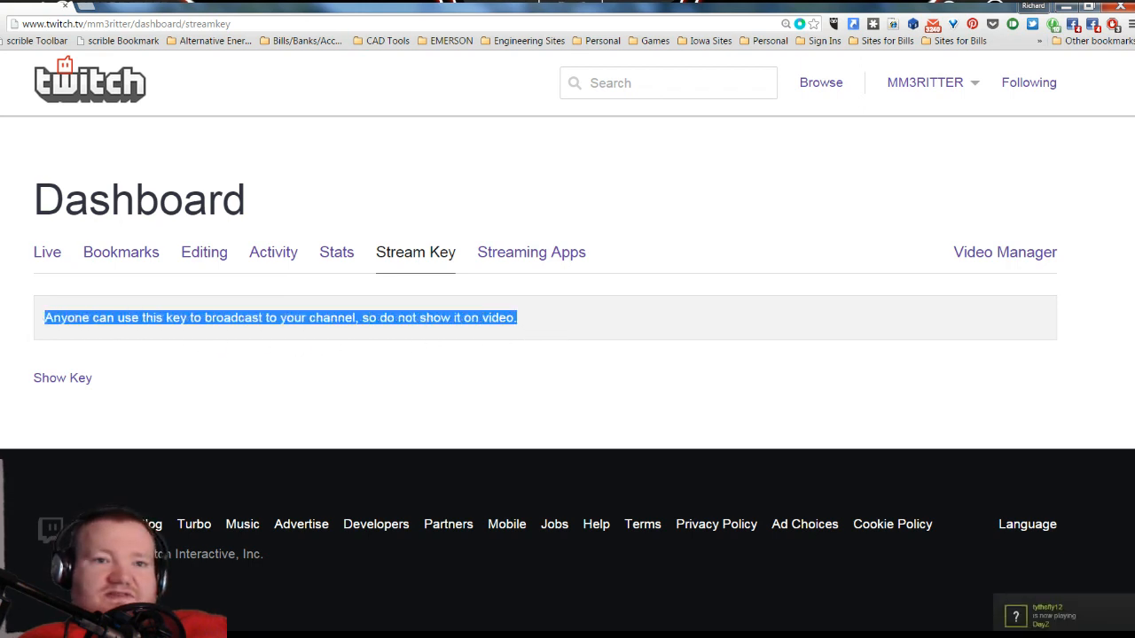
pyautogui.click(935, 85)
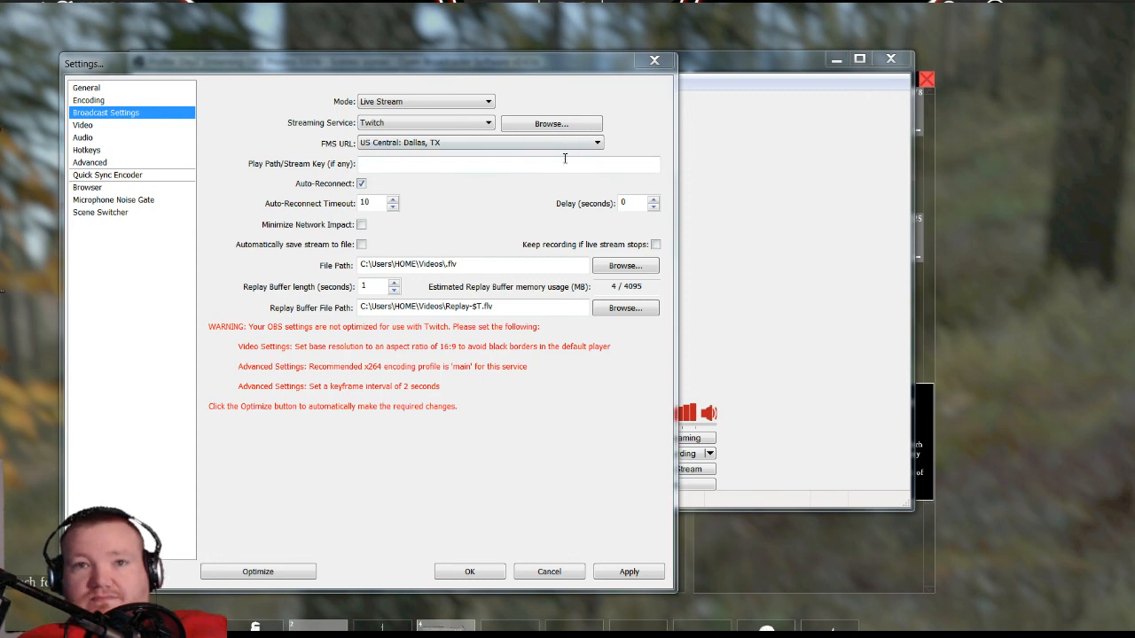
# Step: Return to the OBS broadcast settings, paste the Twitch stream key into Play Path/Stream Key and apply the settings
pyautogui.rightClick(423, 166)
pyautogui.click(485, 226)
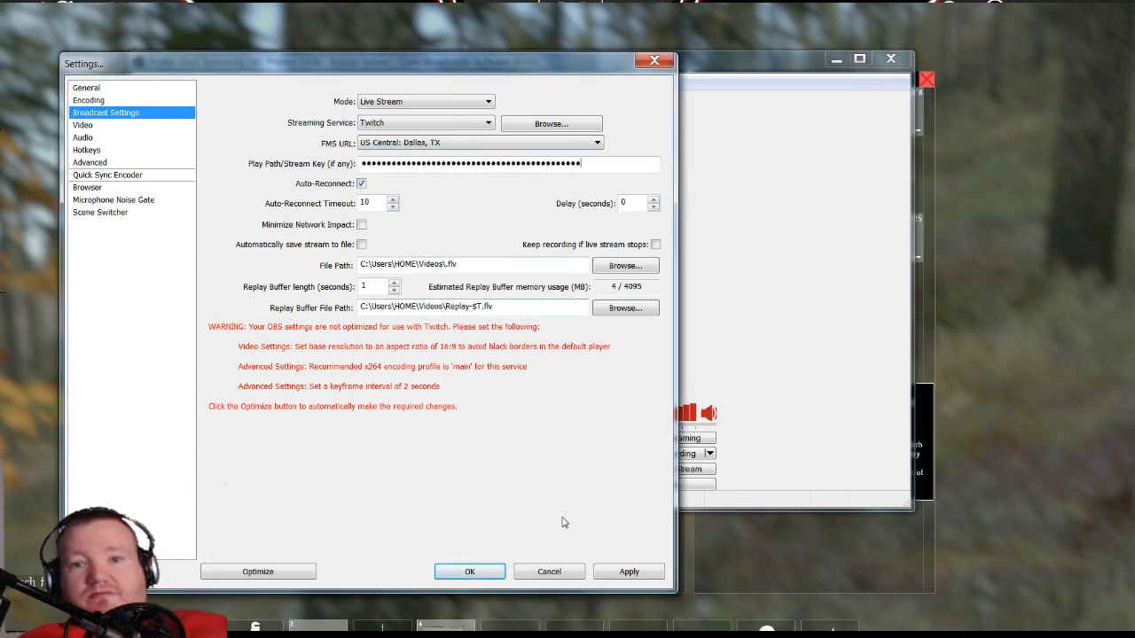
pyautogui.click(628, 572)
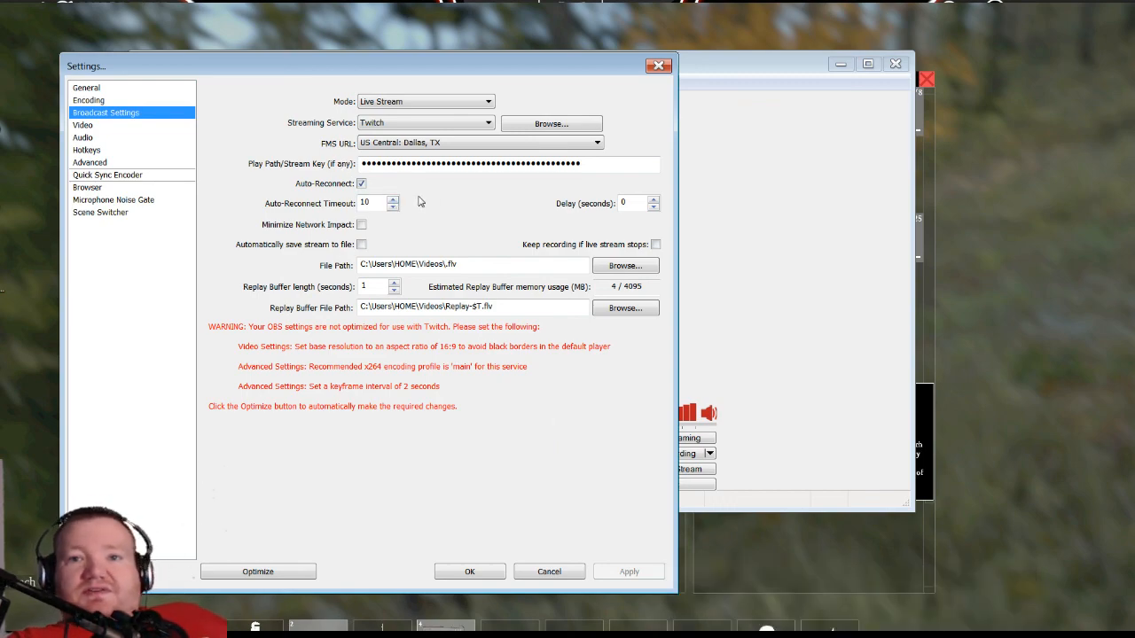
# Step: Examine the file path for saved streams in the broadcast settings
pyautogui.moveTo(459, 70); pyautogui.dragTo(487, 54)
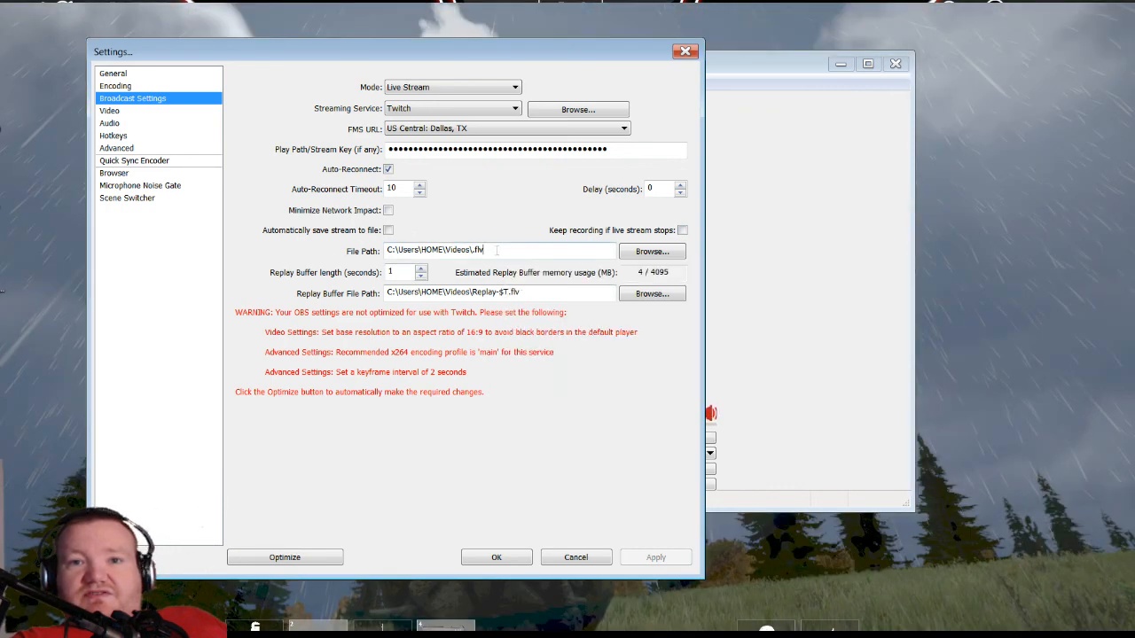
pyautogui.moveTo(484, 251); pyautogui.dragTo(321, 255)
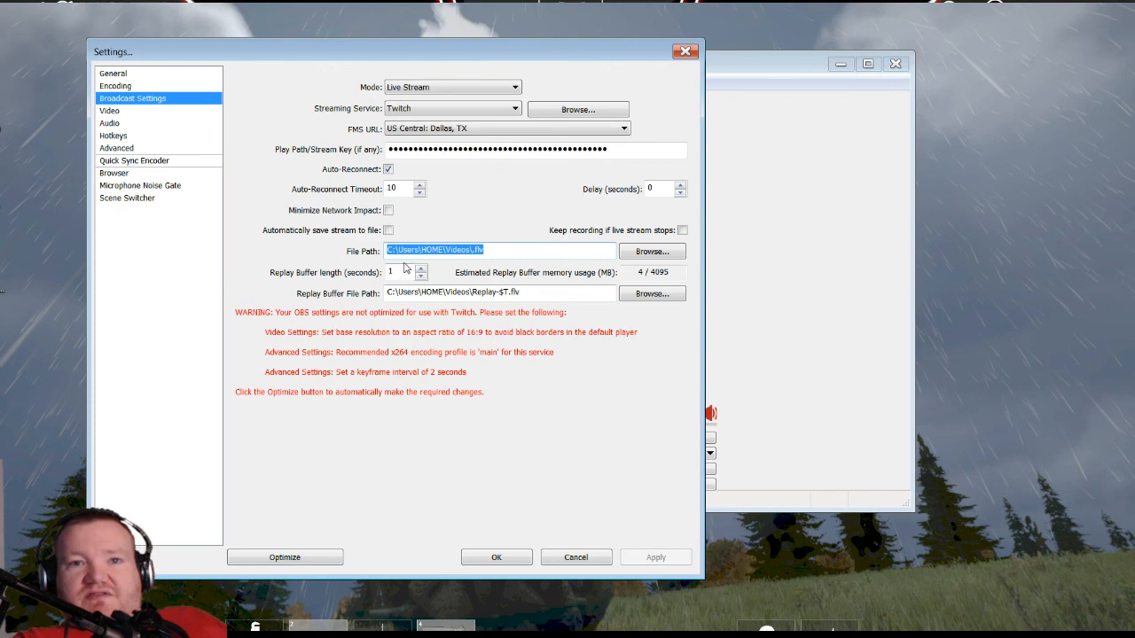
pyautogui.click(515, 249)
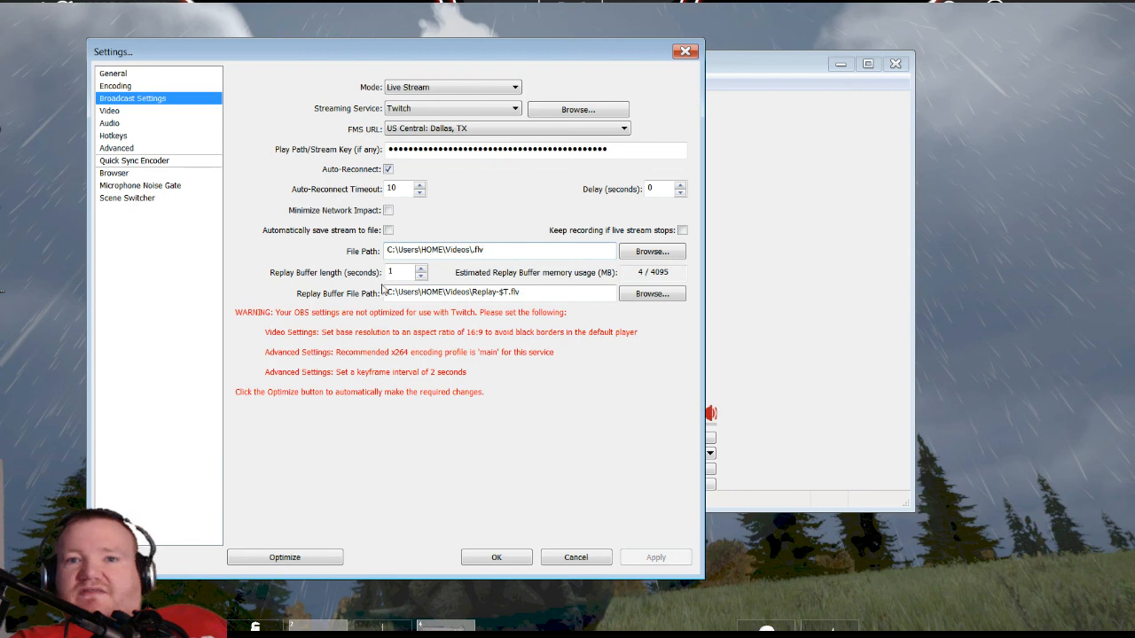
pyautogui.moveTo(499, 251); pyautogui.dragTo(269, 255)
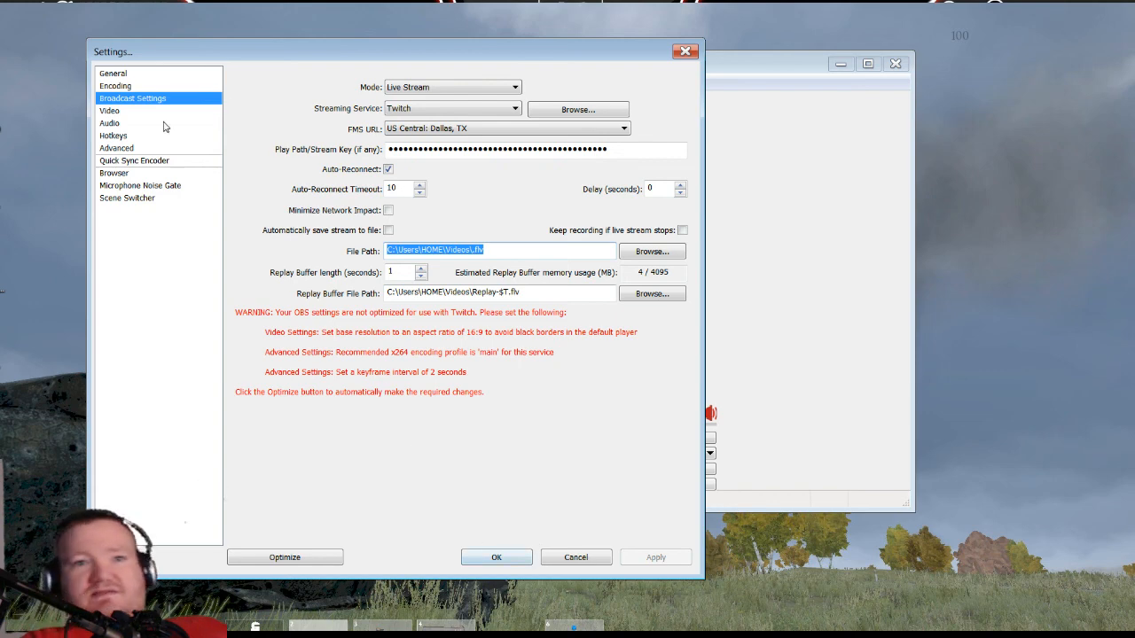
# Step: Set the video base resolution to custom 1920 x 1080 and save the change while returning to the broadcast settings
pyautogui.click(139, 112)
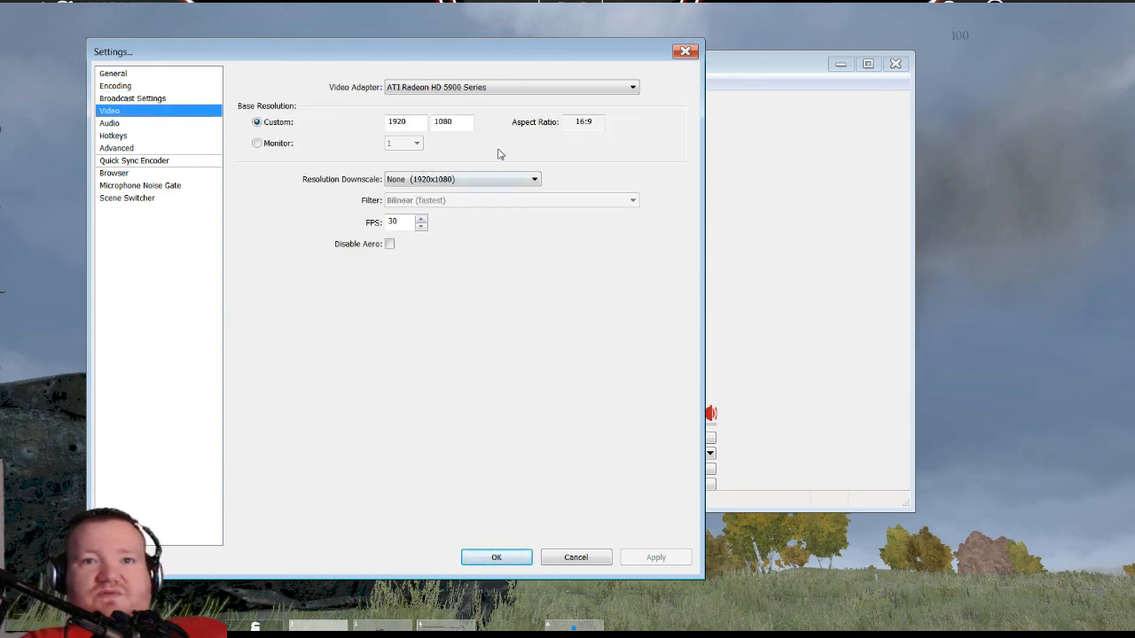
pyautogui.click(317, 147)
pyautogui.click(306, 123)
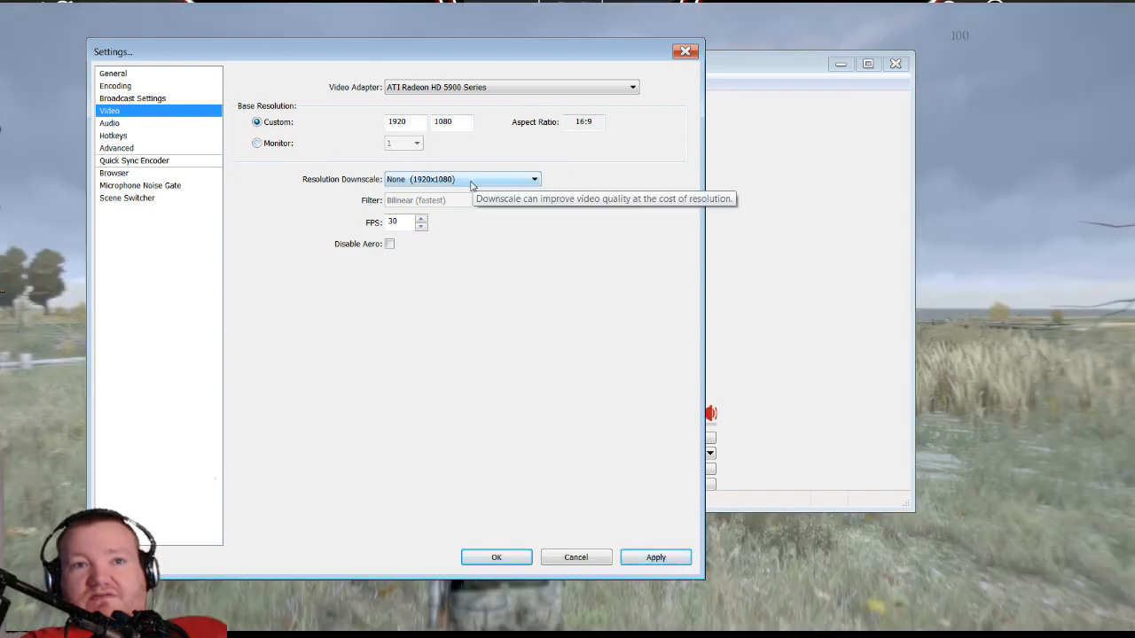
pyautogui.click(161, 98)
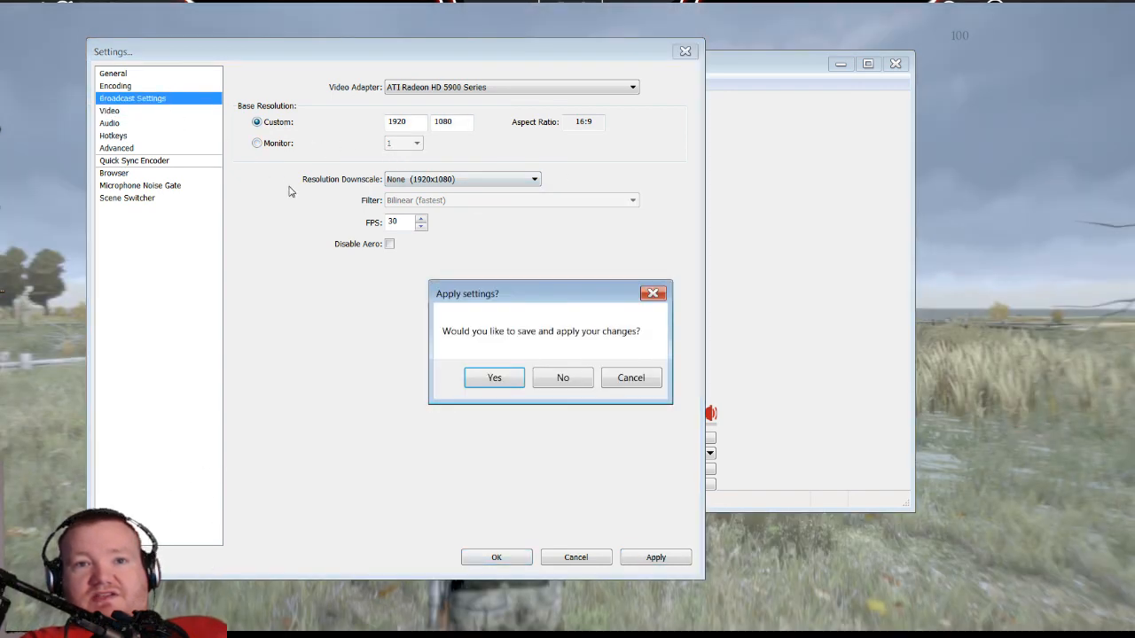
pyautogui.click(512, 380)
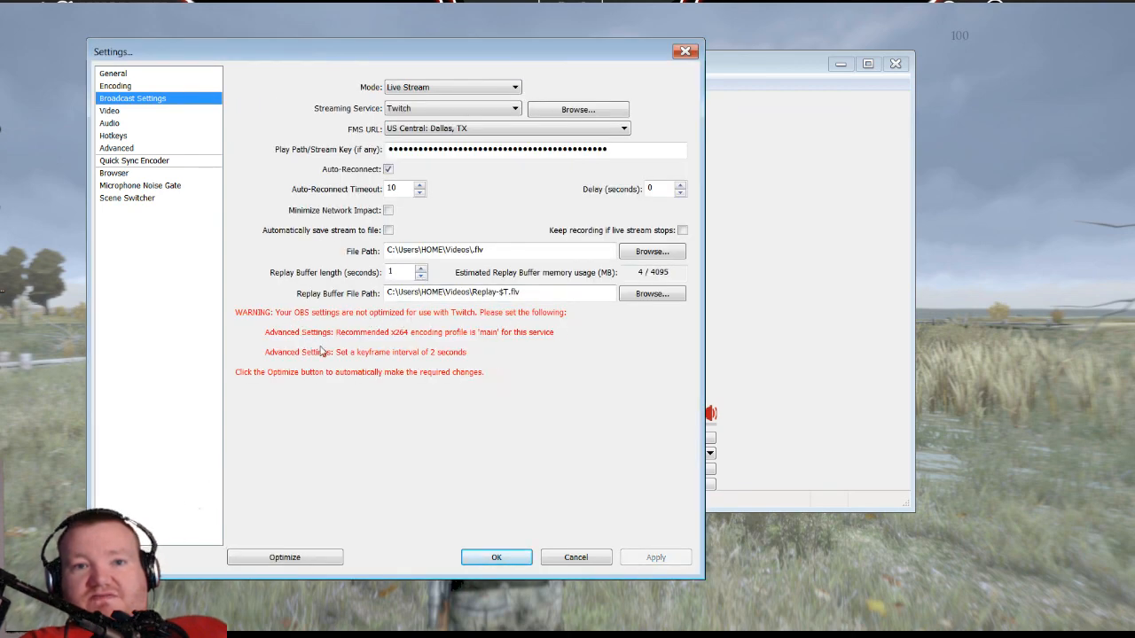
# Step: Check the Twitch recommendations, set the x264 encoding profile to main in the advanced settings and apply it
pyautogui.click(131, 150)
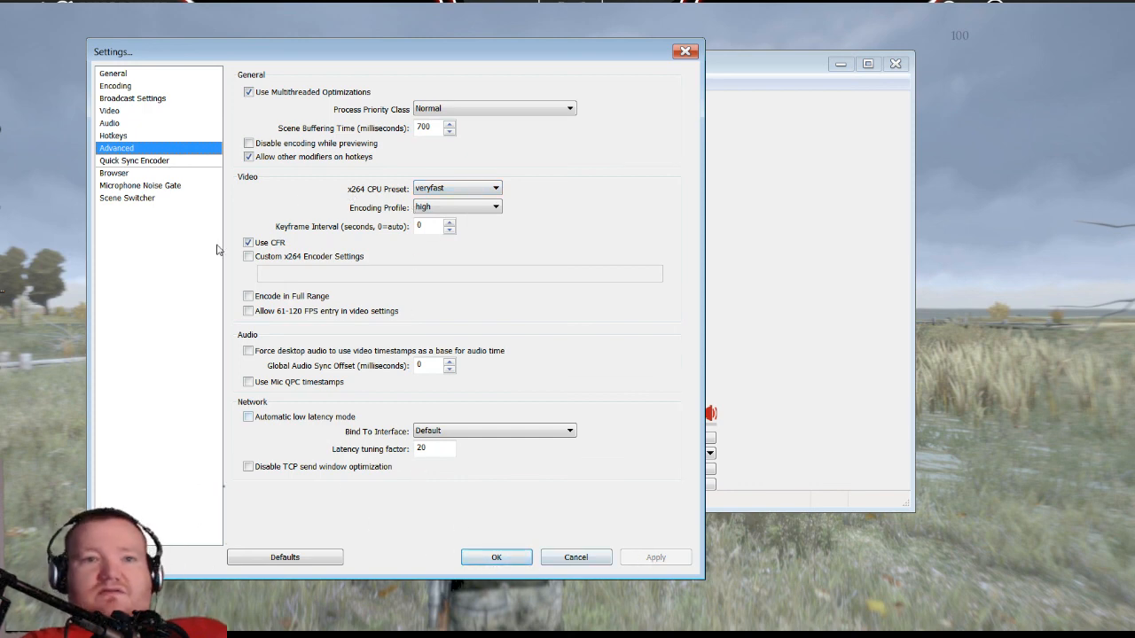
pyautogui.click(137, 99)
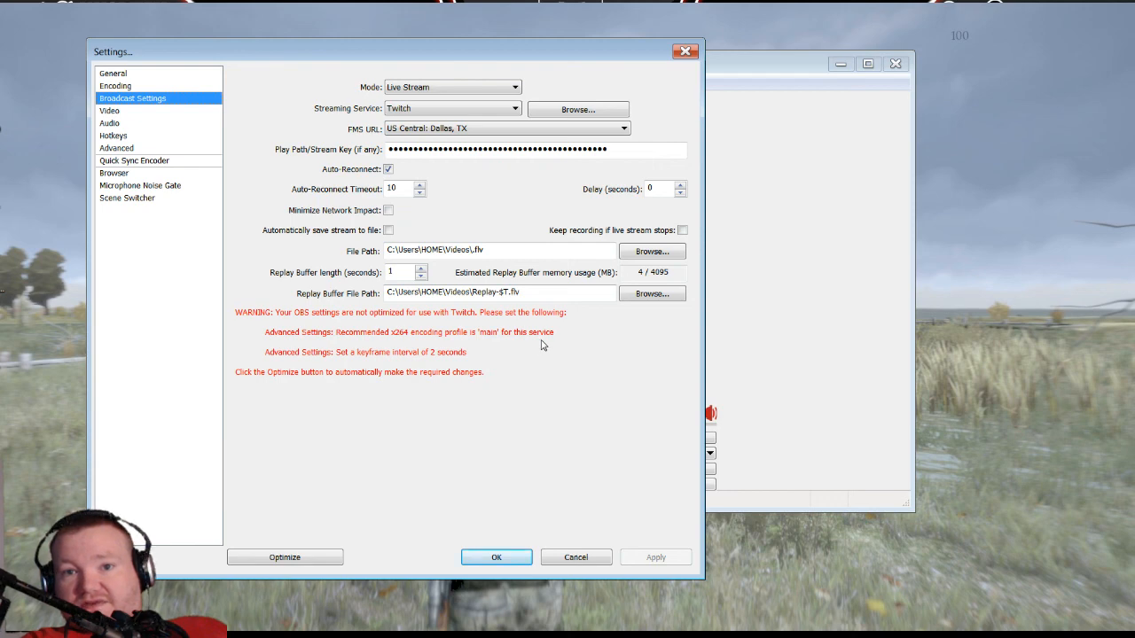
pyautogui.click(124, 149)
pyautogui.click(474, 113)
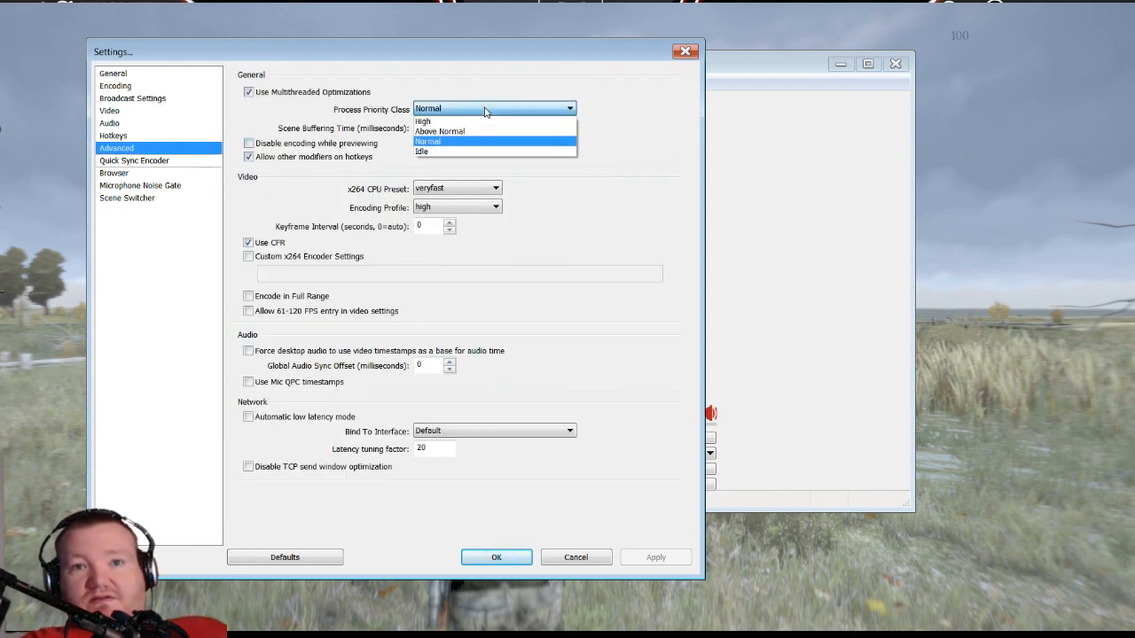
pyautogui.click(482, 113)
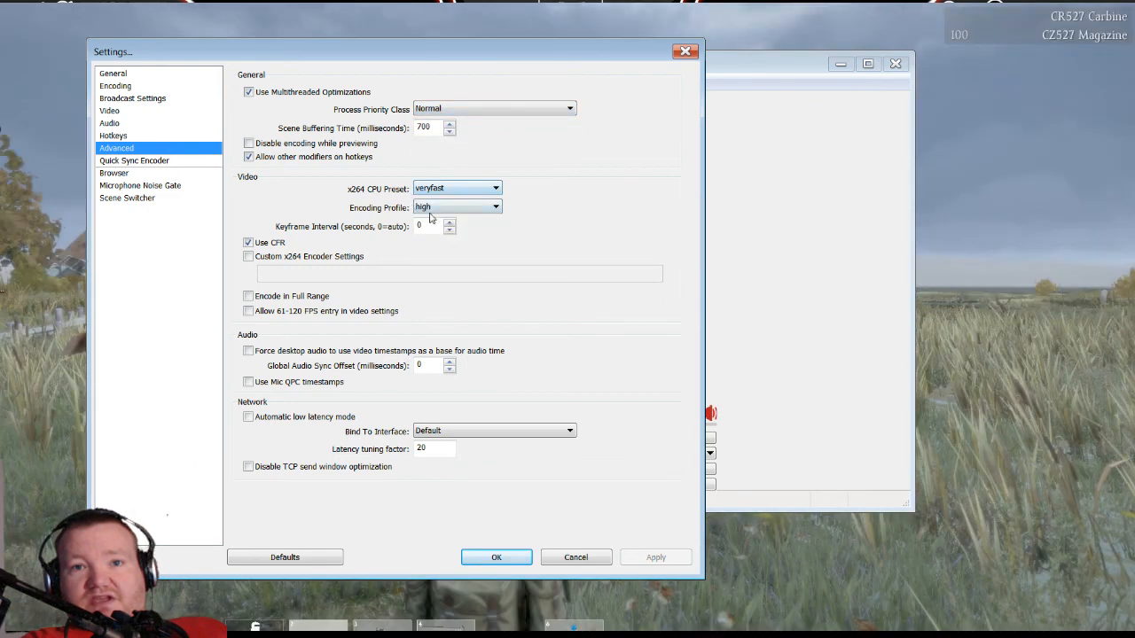
pyautogui.click(462, 208)
pyautogui.click(456, 220)
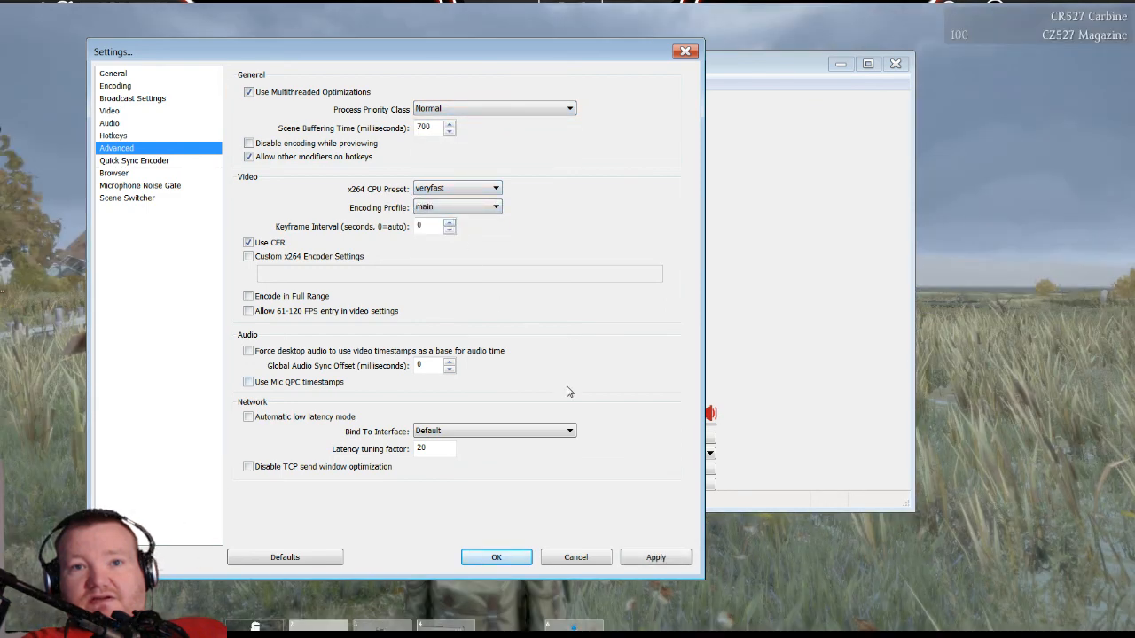
pyautogui.click(666, 562)
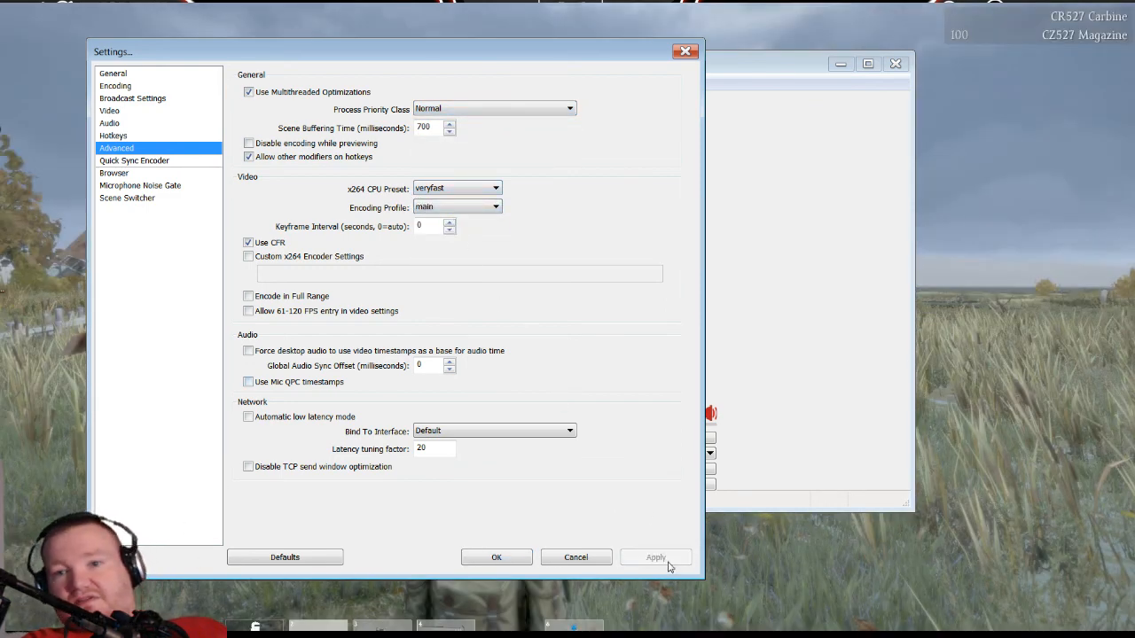
# Step: Check the remaining Twitch recommendation, set the keyframe interval to 2 seconds in the advanced settings and apply it
pyautogui.click(141, 99)
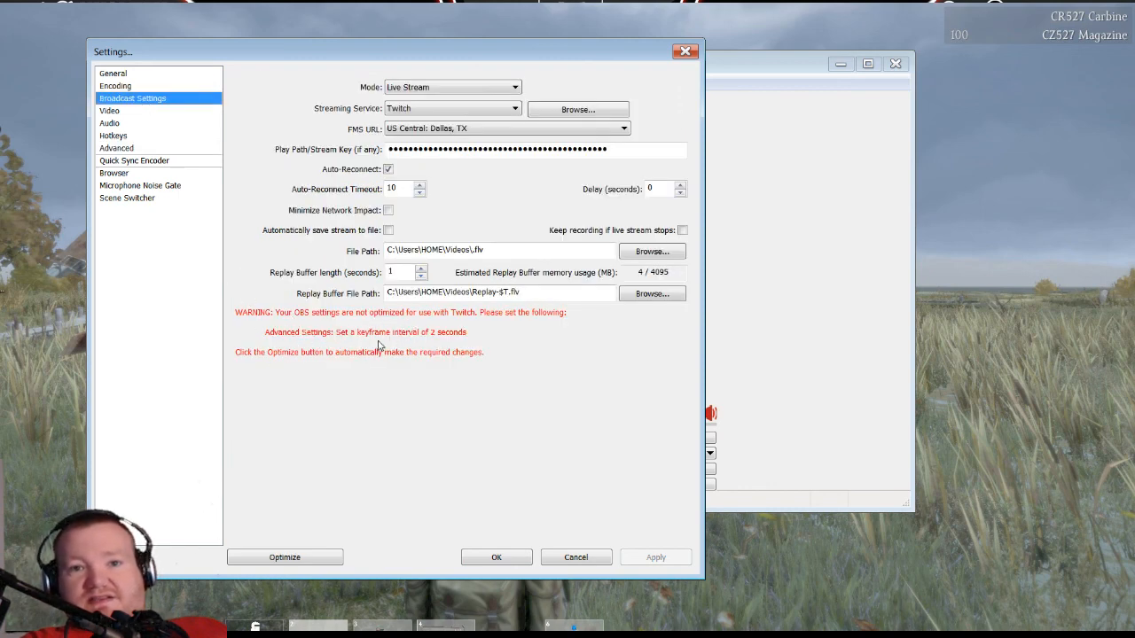
pyautogui.click(124, 148)
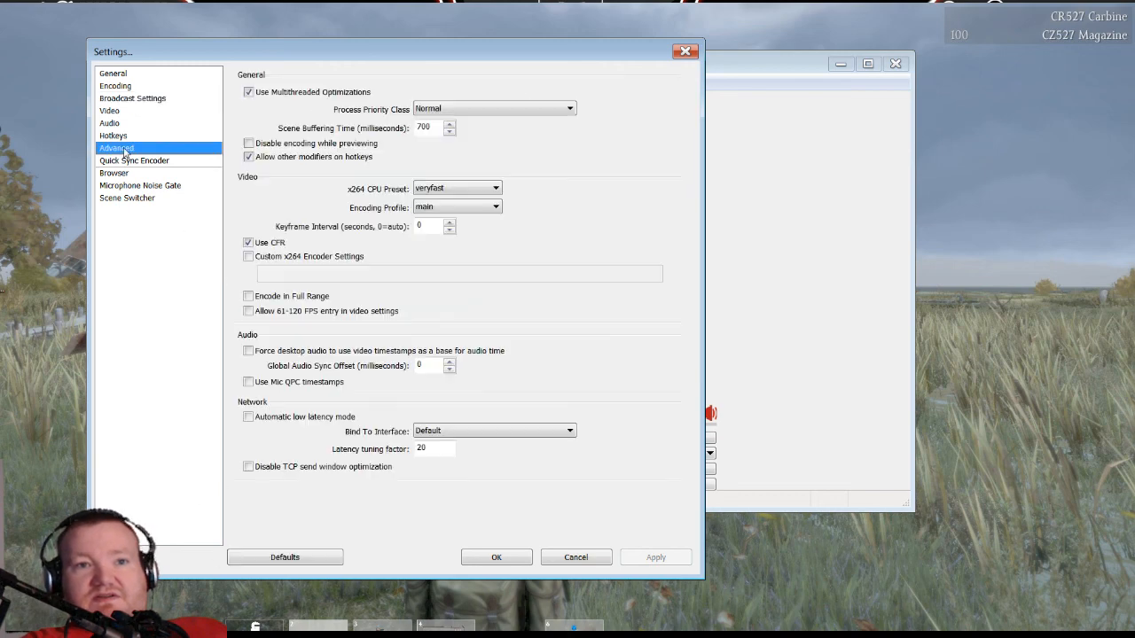
pyautogui.click(249, 256)
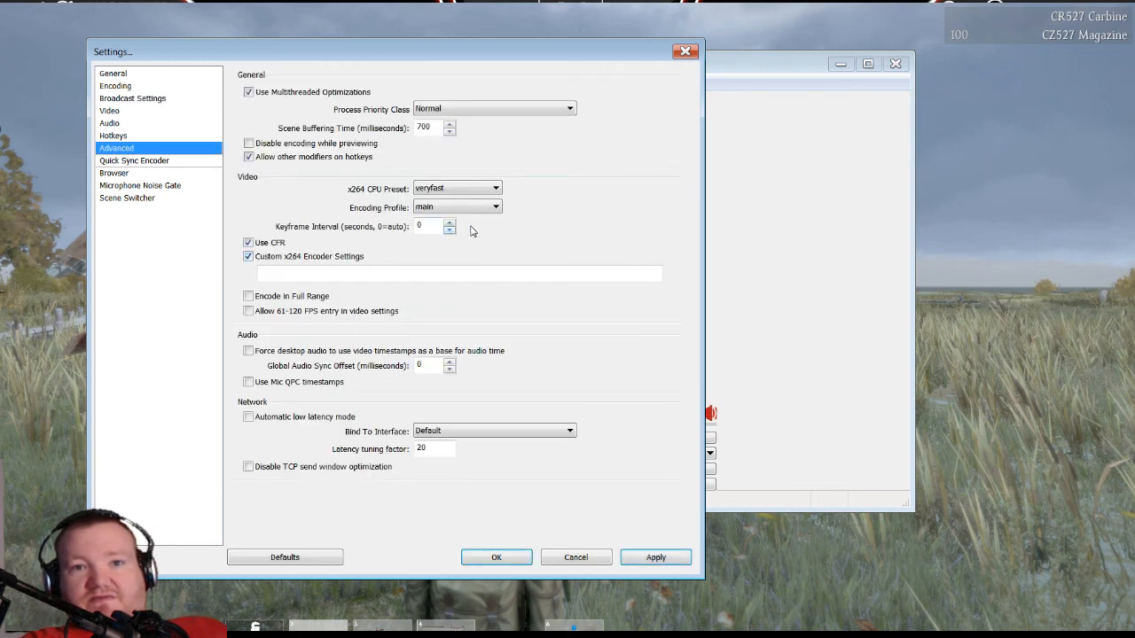
pyautogui.click(275, 257)
pyautogui.click(663, 558)
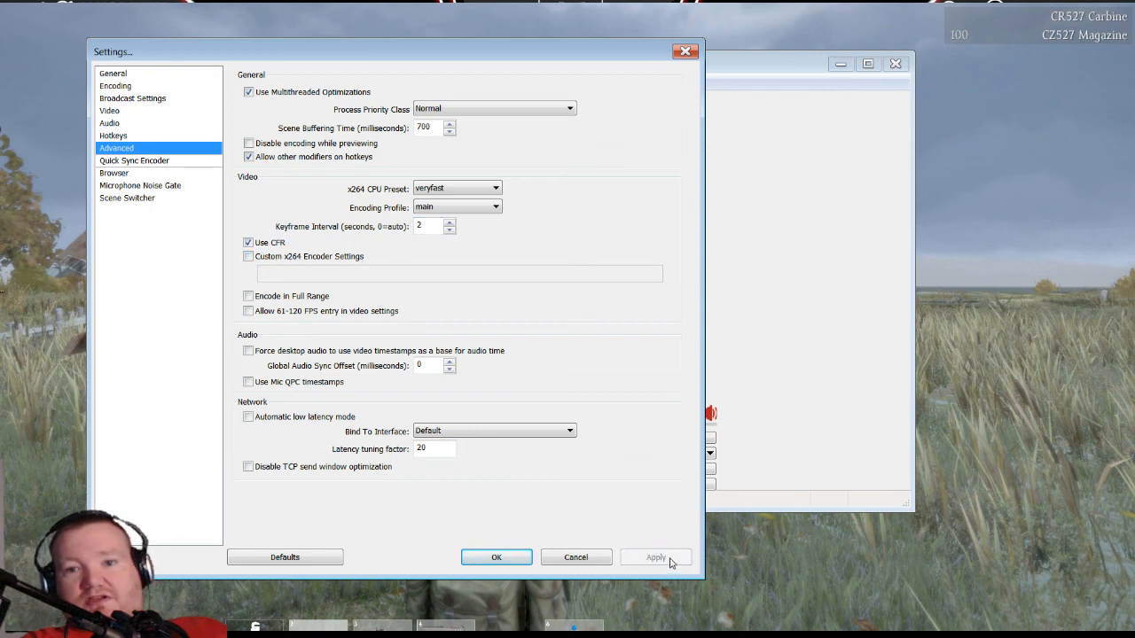
# Step: Review the broadcast settings, then the video adapter choices, base resolution and FPS in the video settings
pyautogui.click(151, 98)
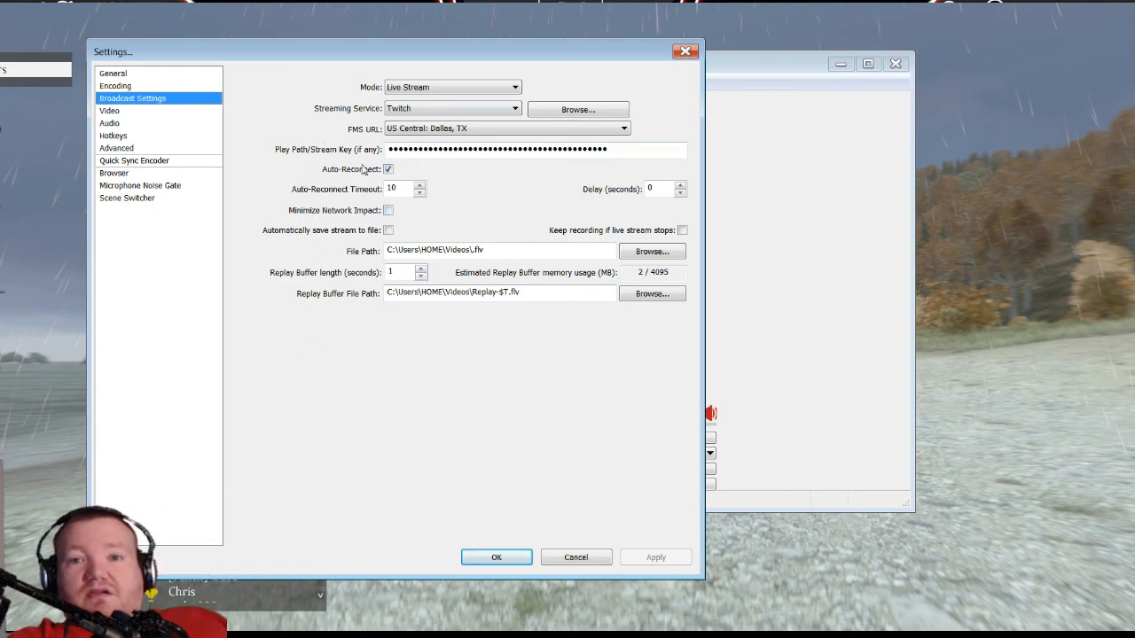
pyautogui.click(146, 113)
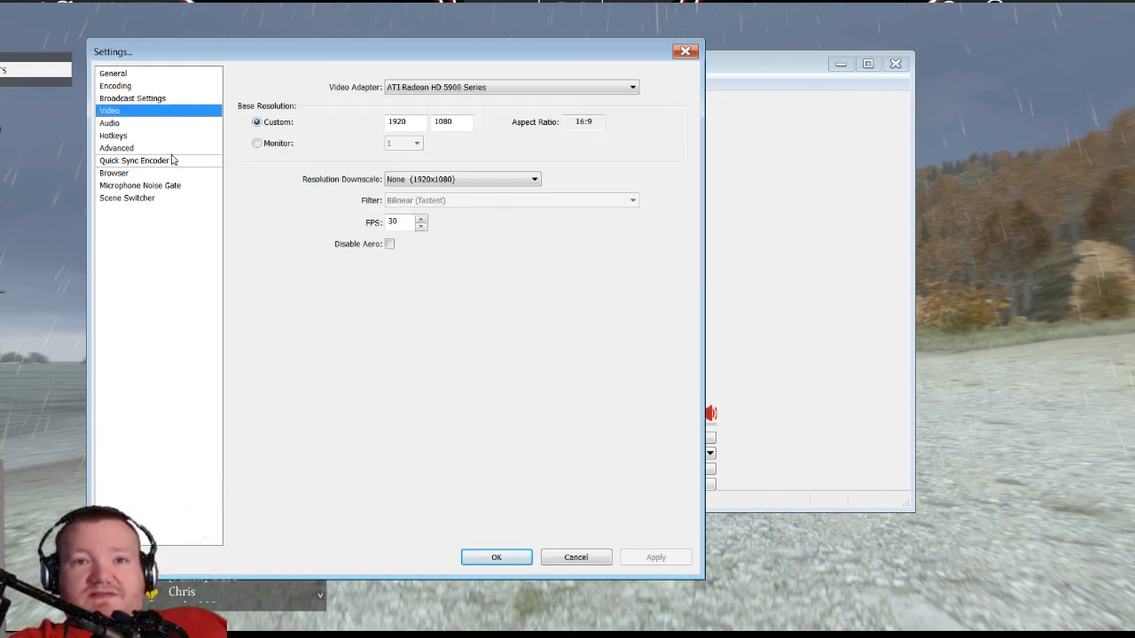
pyautogui.click(508, 89)
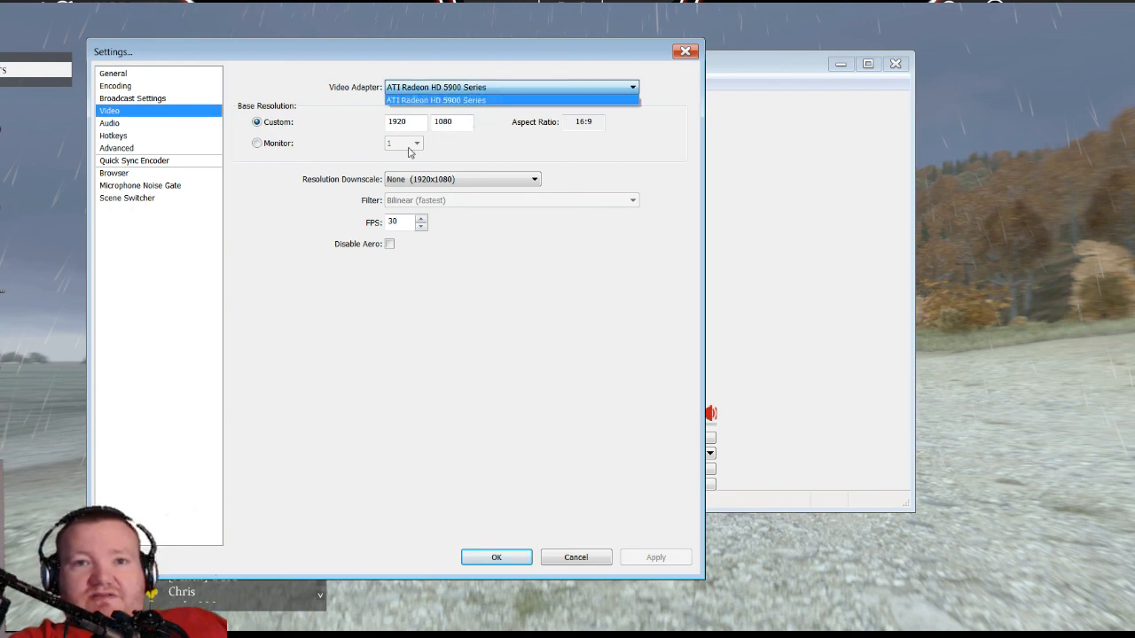
pyautogui.click(501, 285)
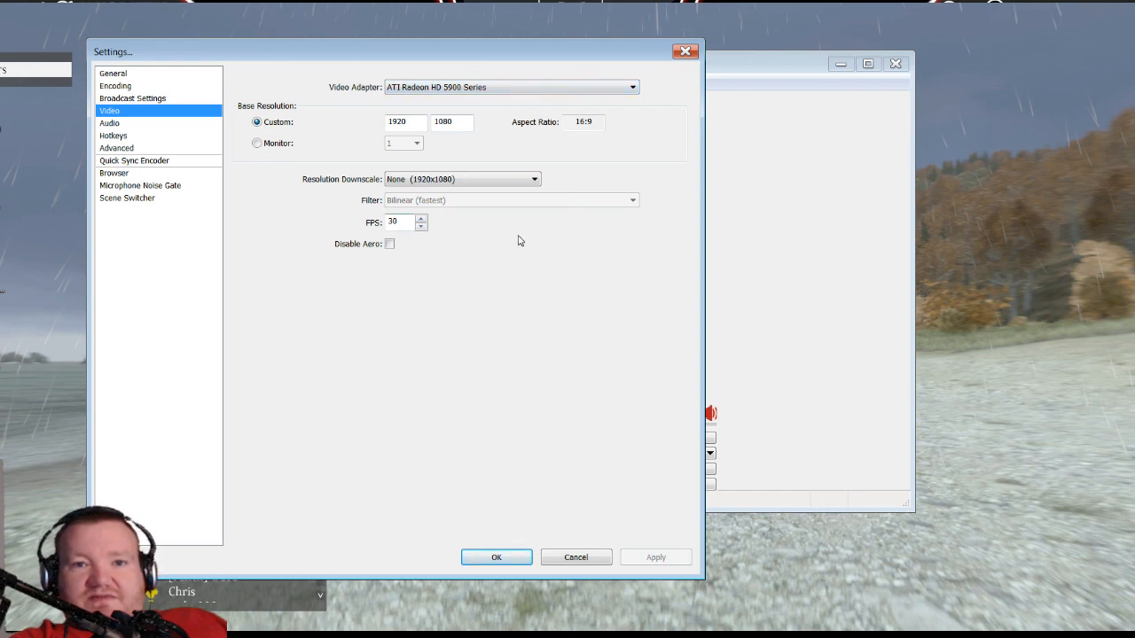
pyautogui.doubleClick(404, 225)
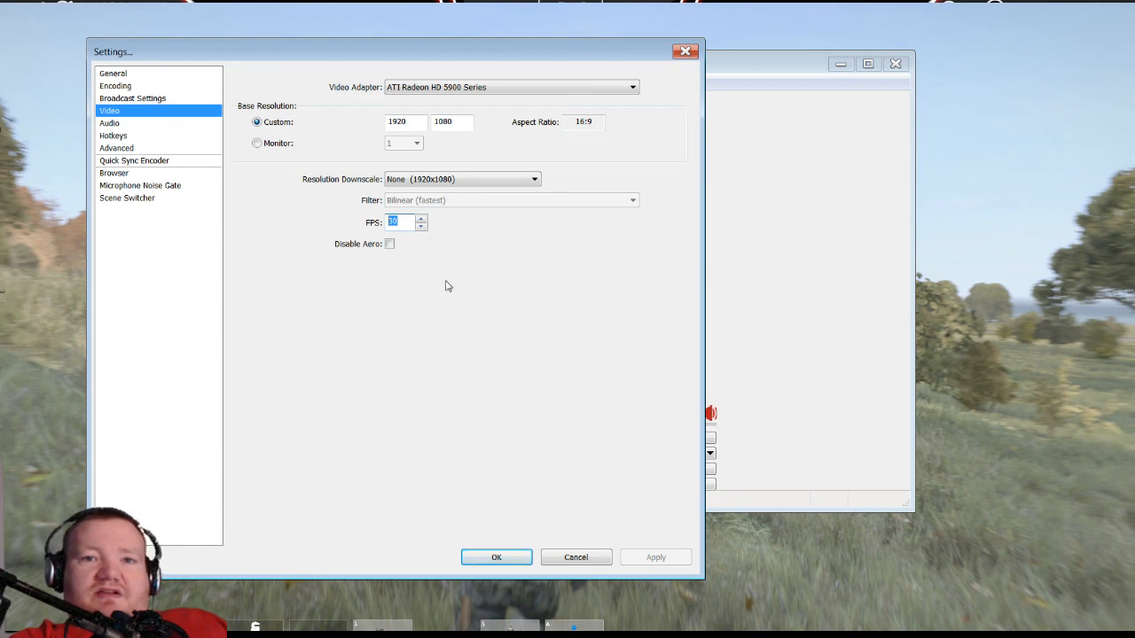
# Step: Set the desktop audio device to Headphones (AT2020USB+), check the microphone device choices and apply the audio settings
pyautogui.click(149, 126)
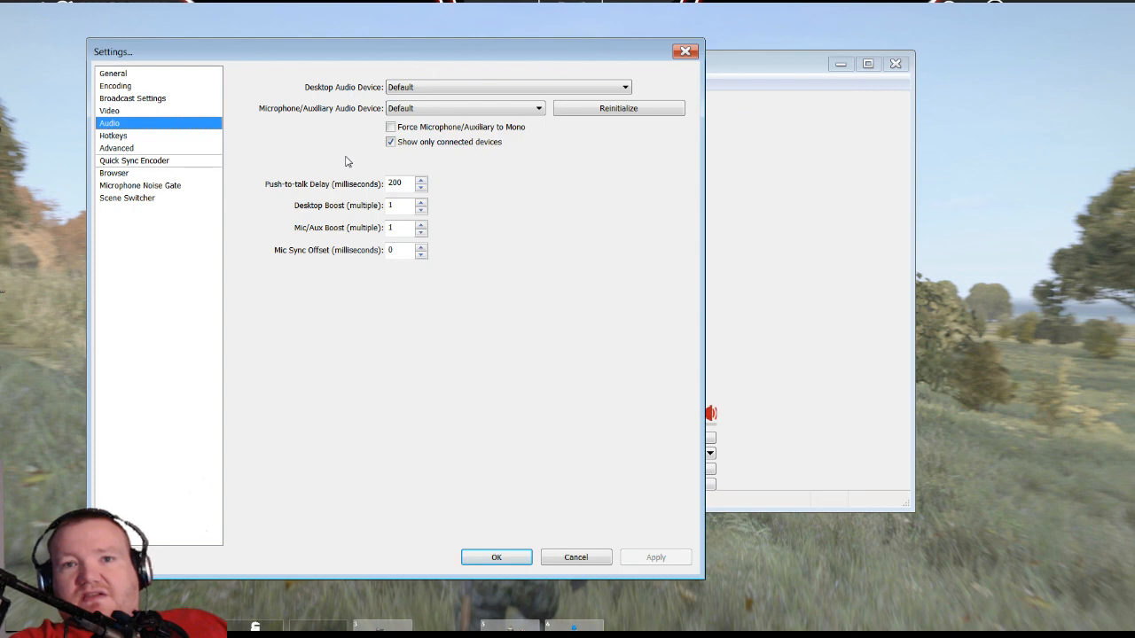
pyautogui.click(490, 89)
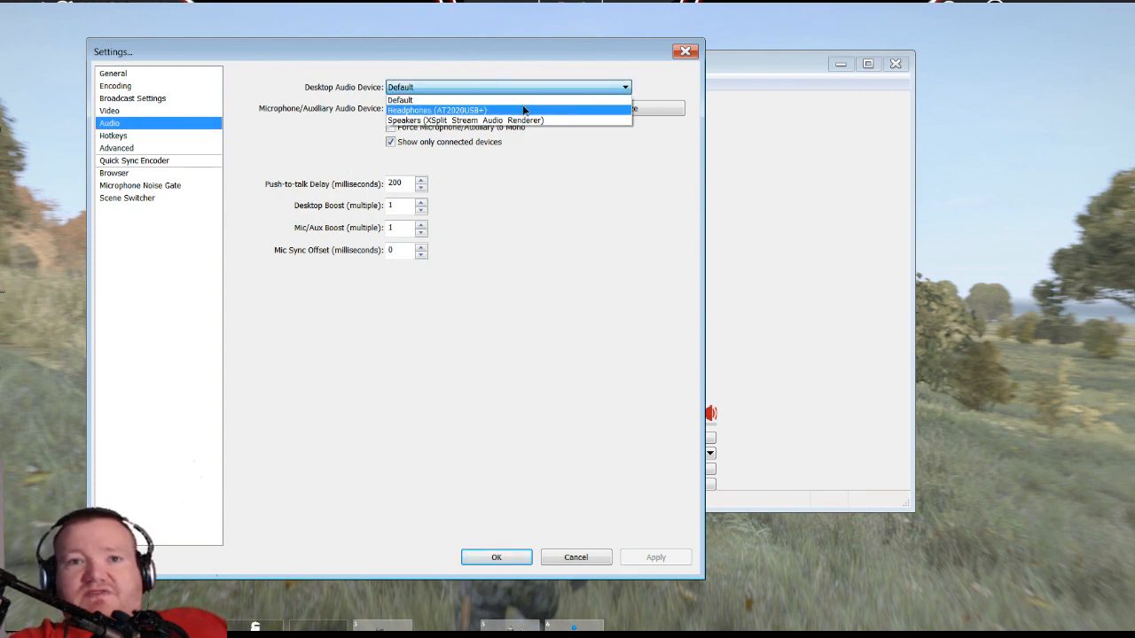
pyautogui.click(523, 110)
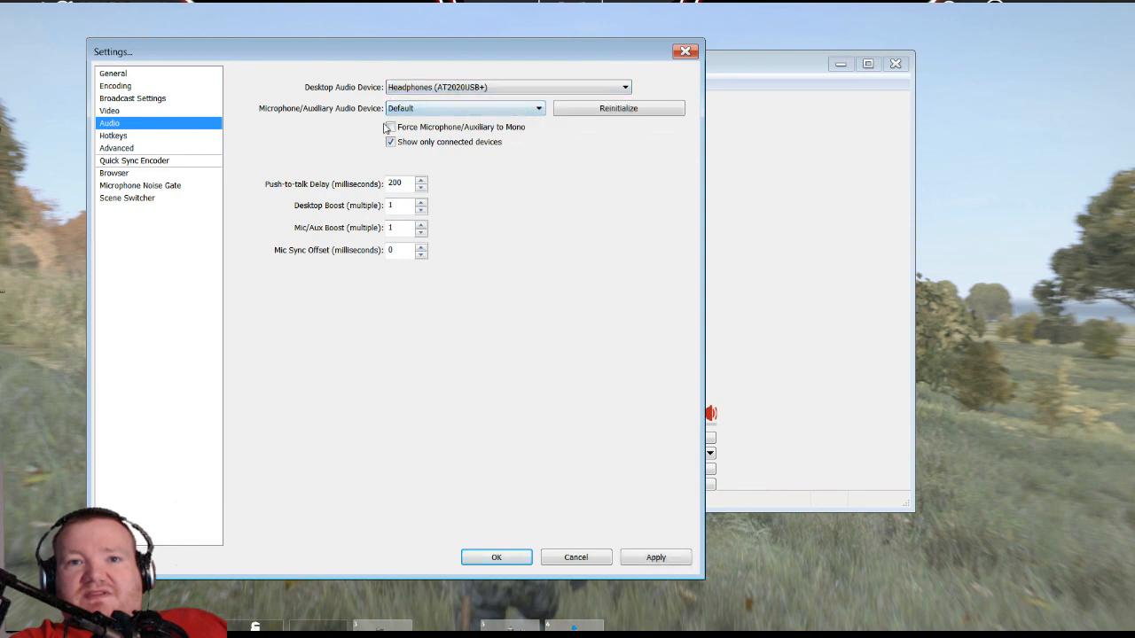
pyautogui.click(484, 109)
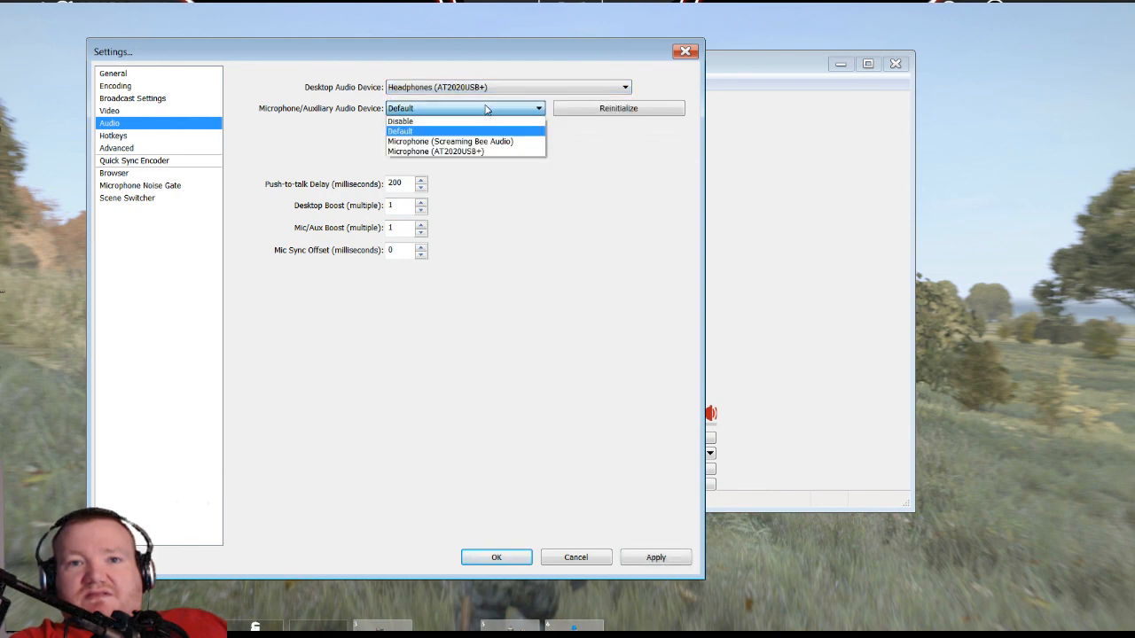
pyautogui.click(486, 108)
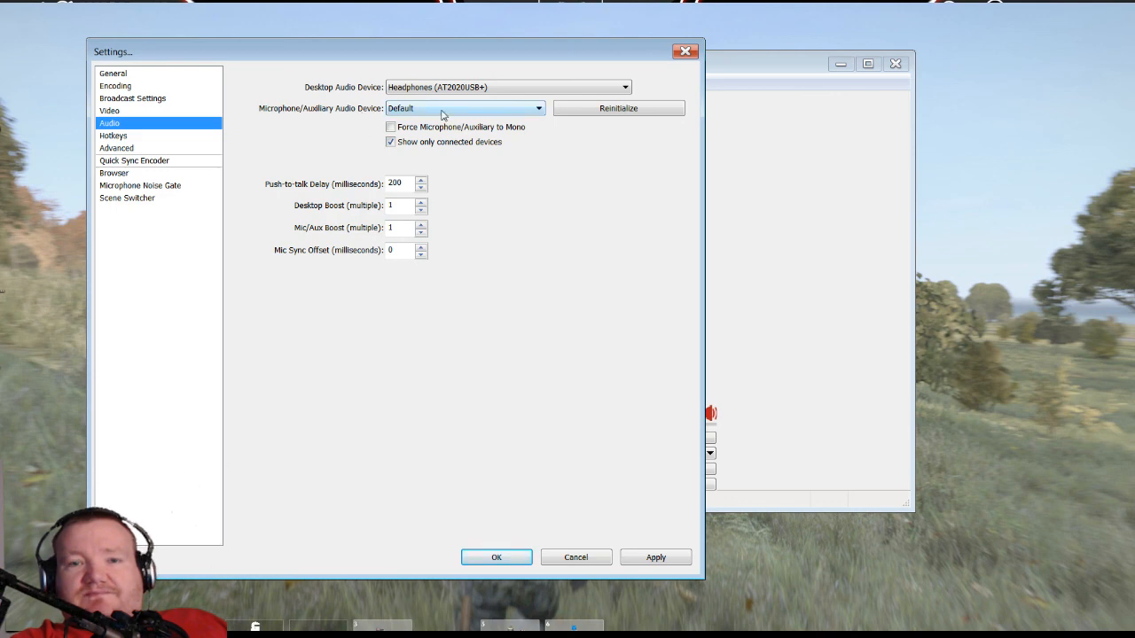
pyautogui.click(655, 557)
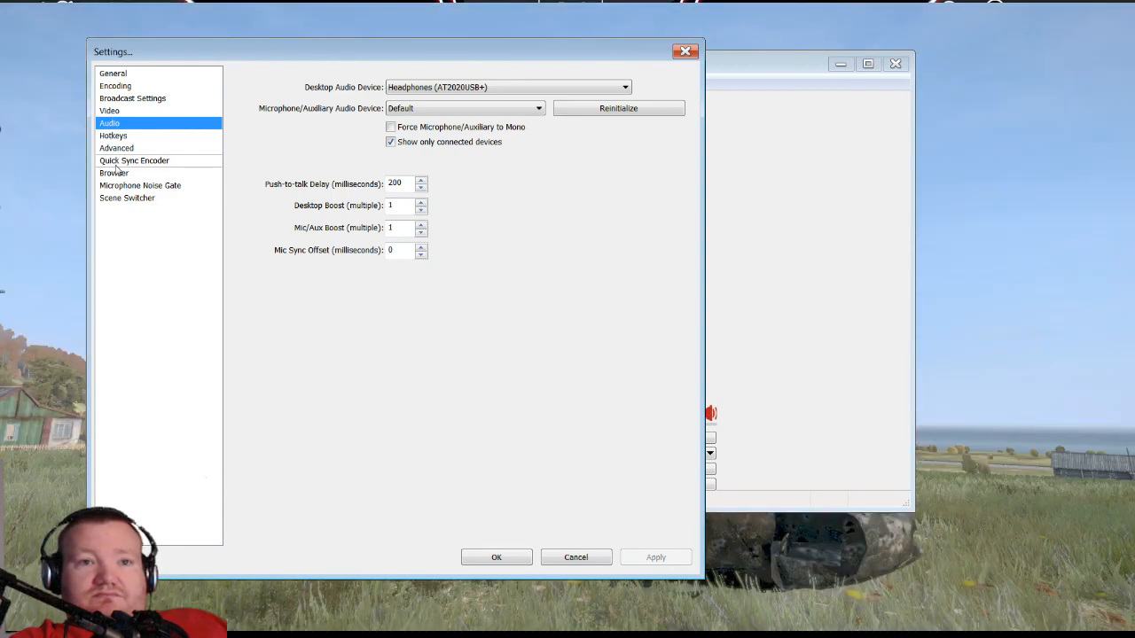
# Step: Assign the hotkeys Num Del to Start Recording and Num * to Stop Recording, and apply them
pyautogui.click(130, 149)
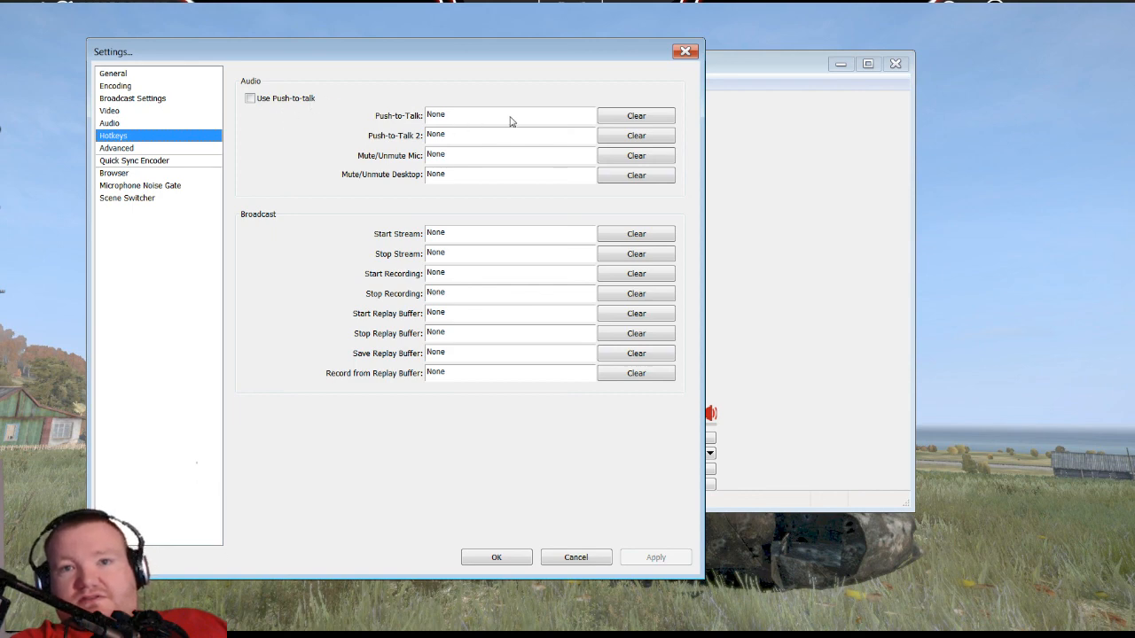
pyautogui.click(453, 275)
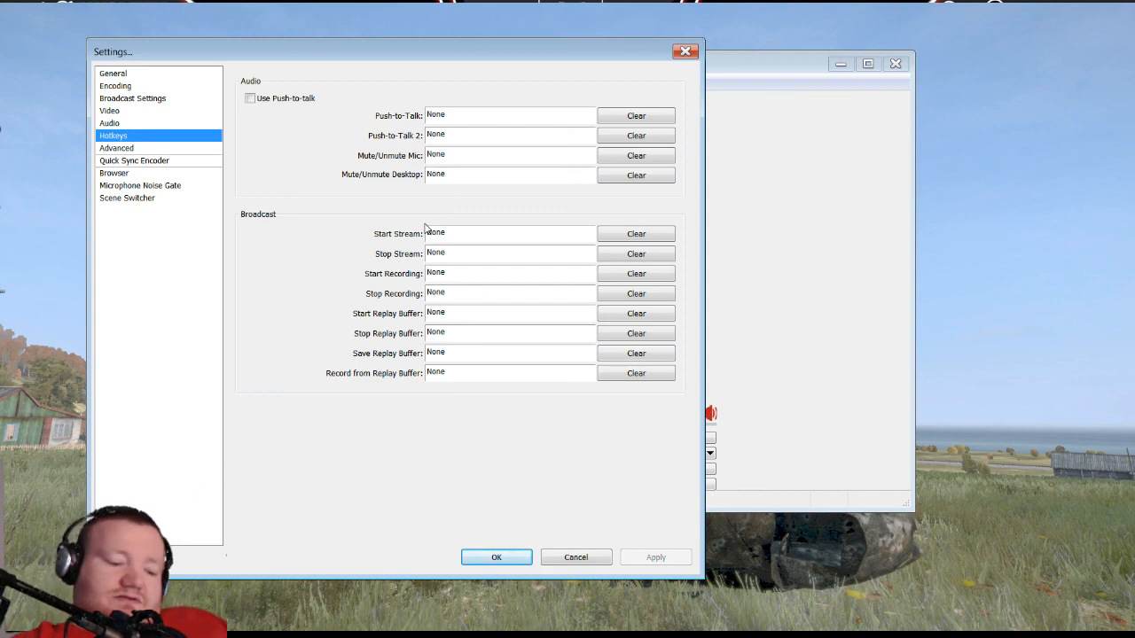
pyautogui.press('Num_Lock')
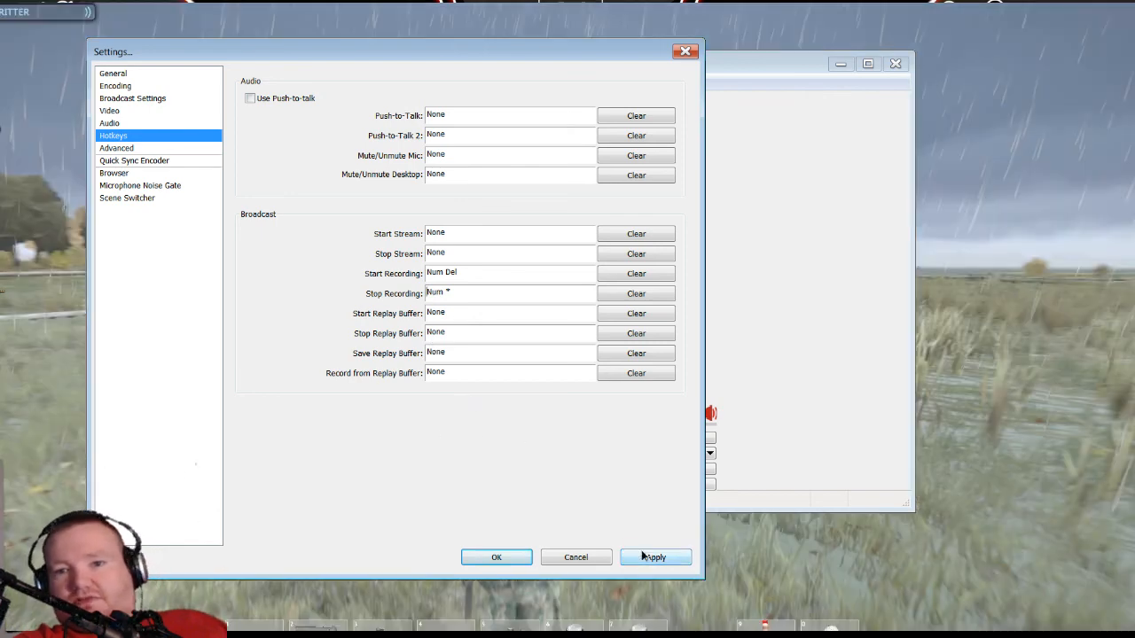
pyautogui.click(653, 556)
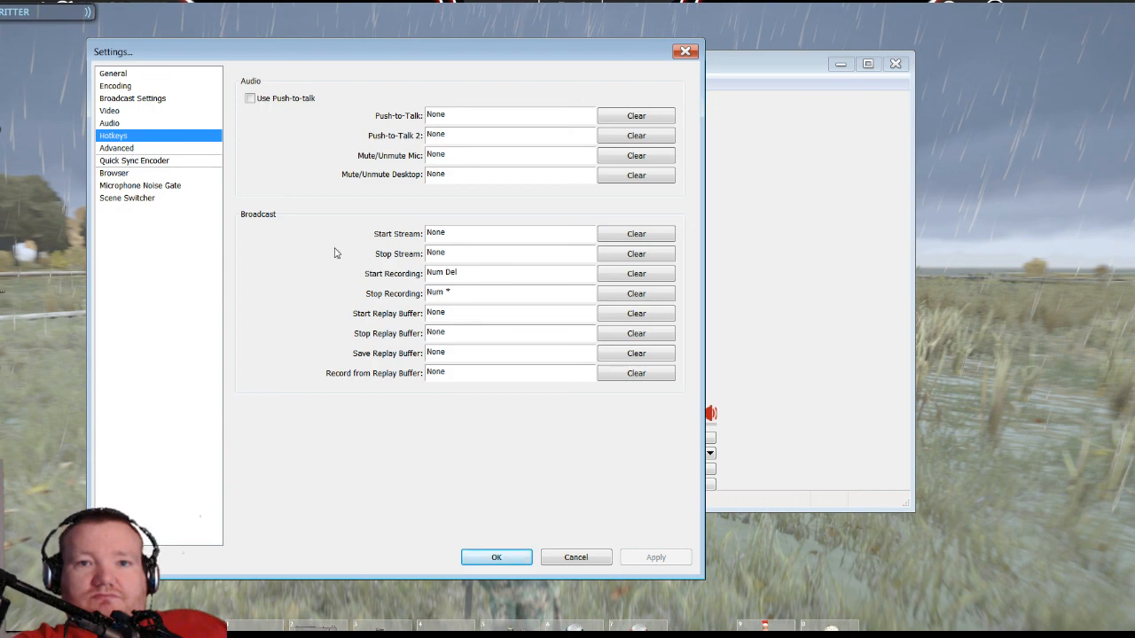
# Step: Assign the hotkeys Num 5 to Start Stream and Num / to Stop Stream, and apply them
pyautogui.click(482, 235)
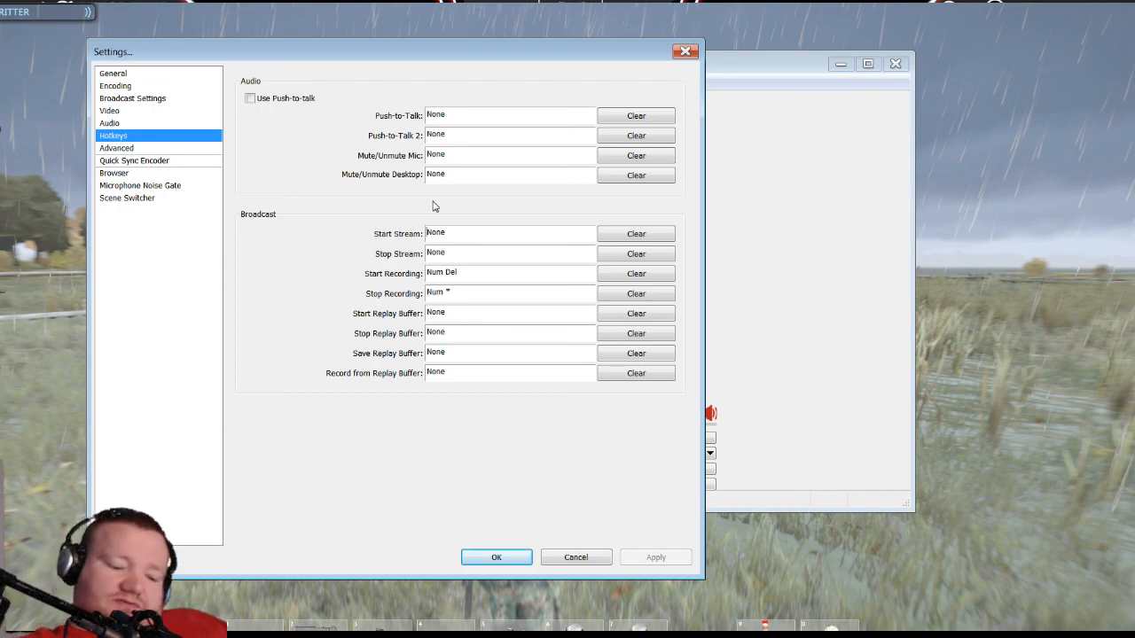
pyautogui.press('KP_5')
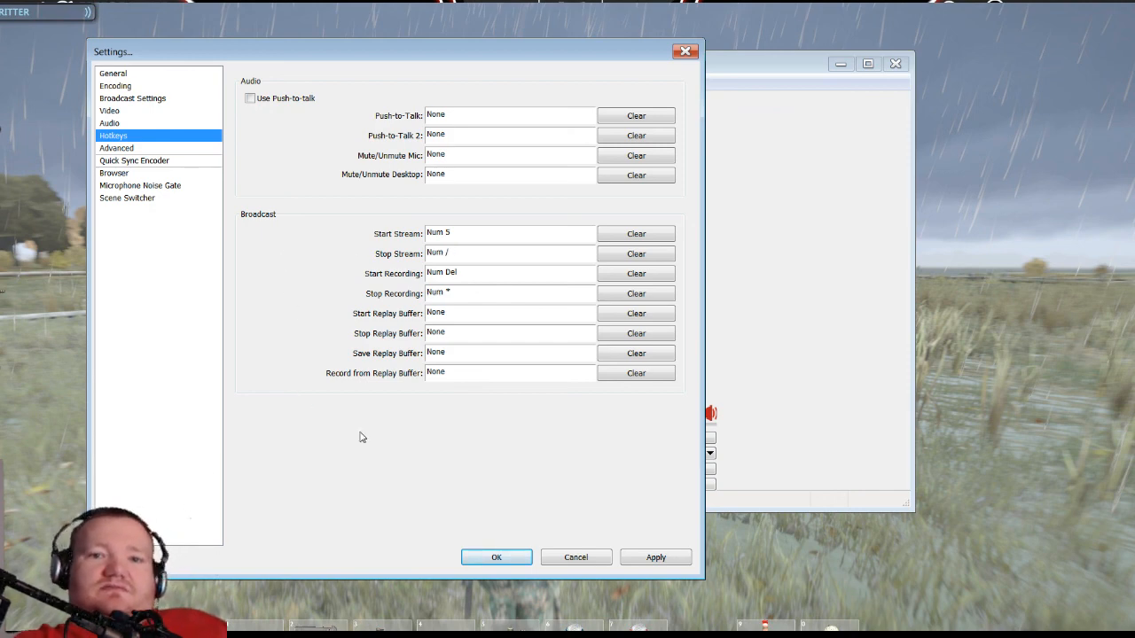
pyautogui.click(671, 556)
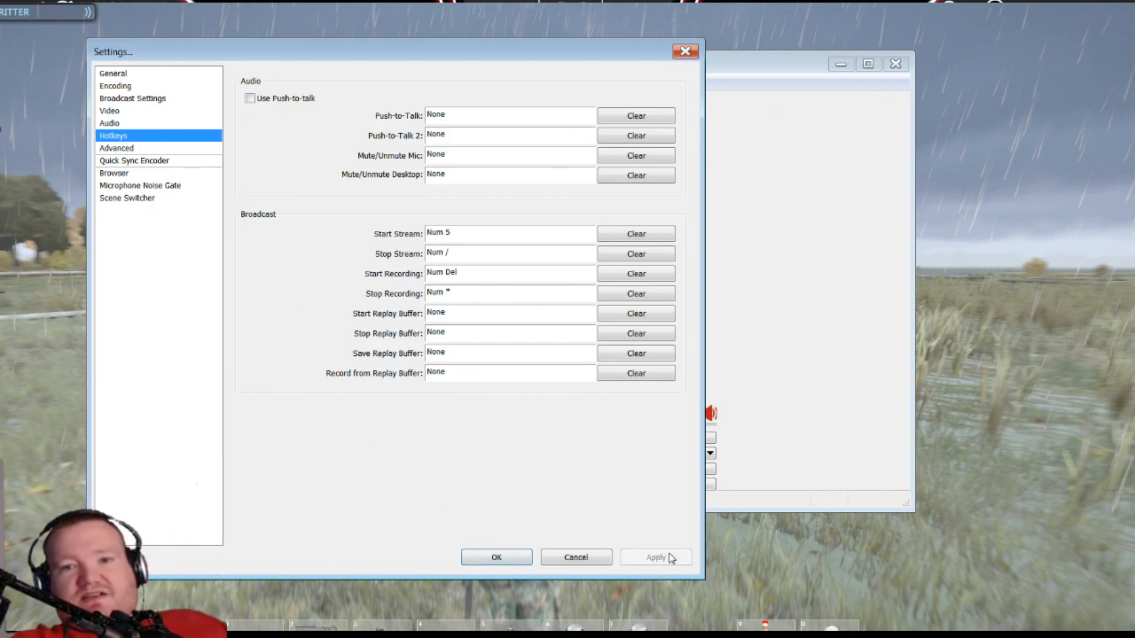
# Step: Examine the available process priority classes and x264 CPU presets in the advanced settings
pyautogui.click(133, 149)
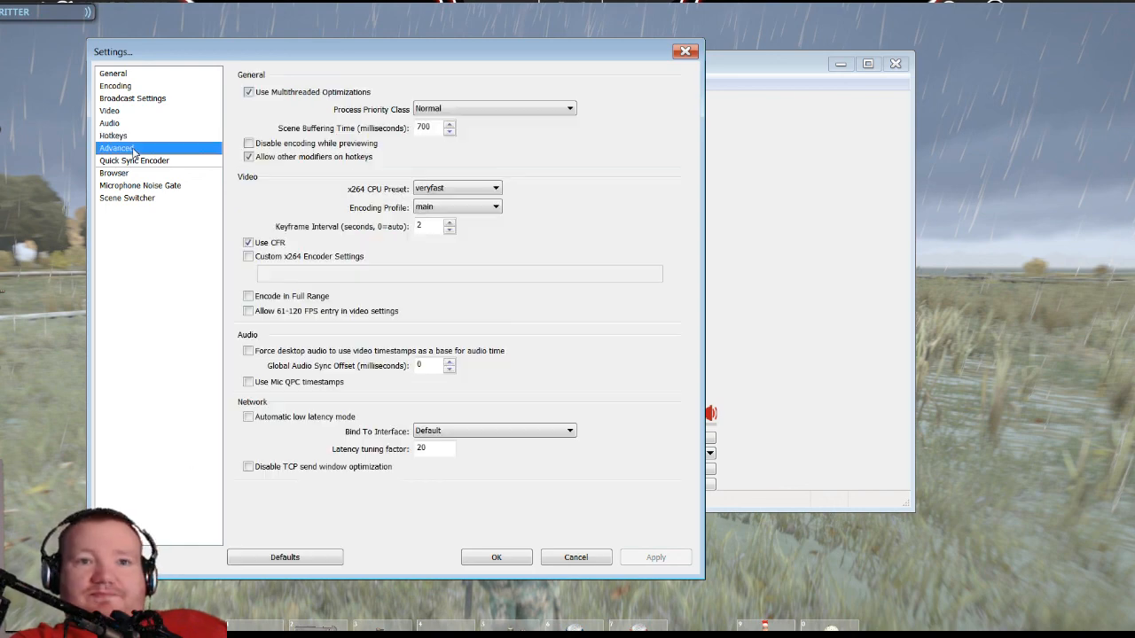
pyautogui.click(501, 107)
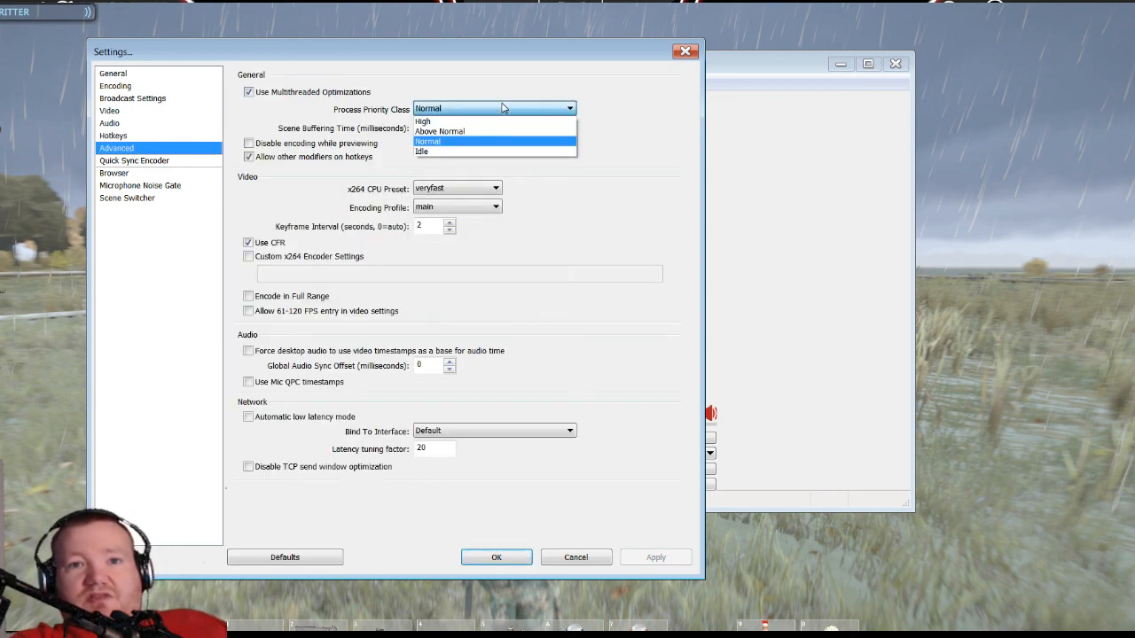
pyautogui.click(502, 107)
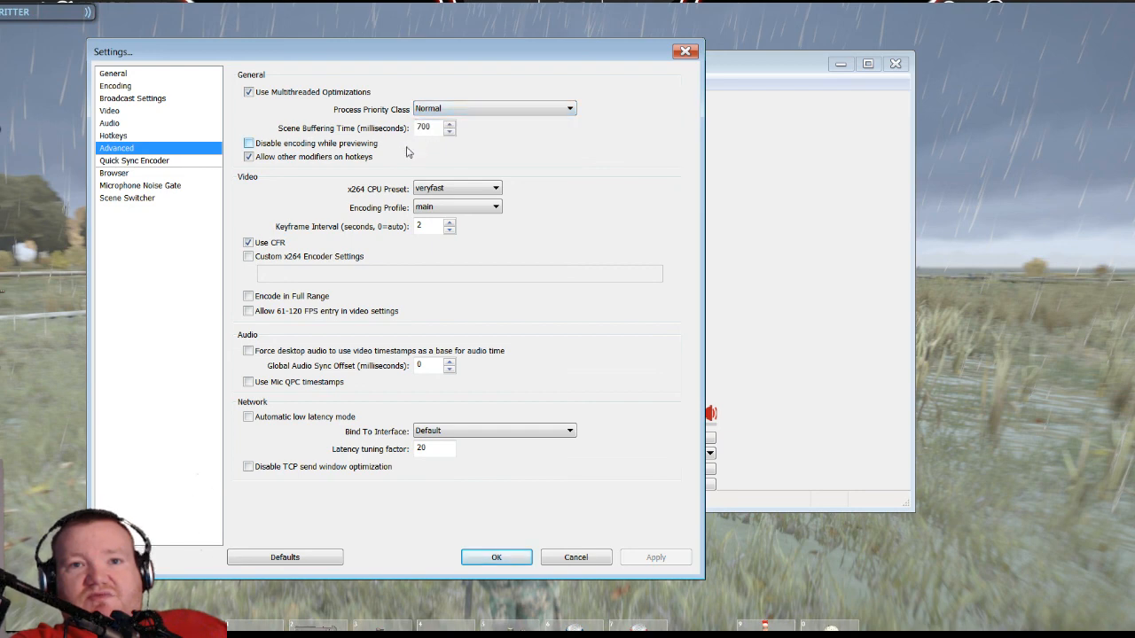
pyautogui.click(478, 189)
pyautogui.click(479, 189)
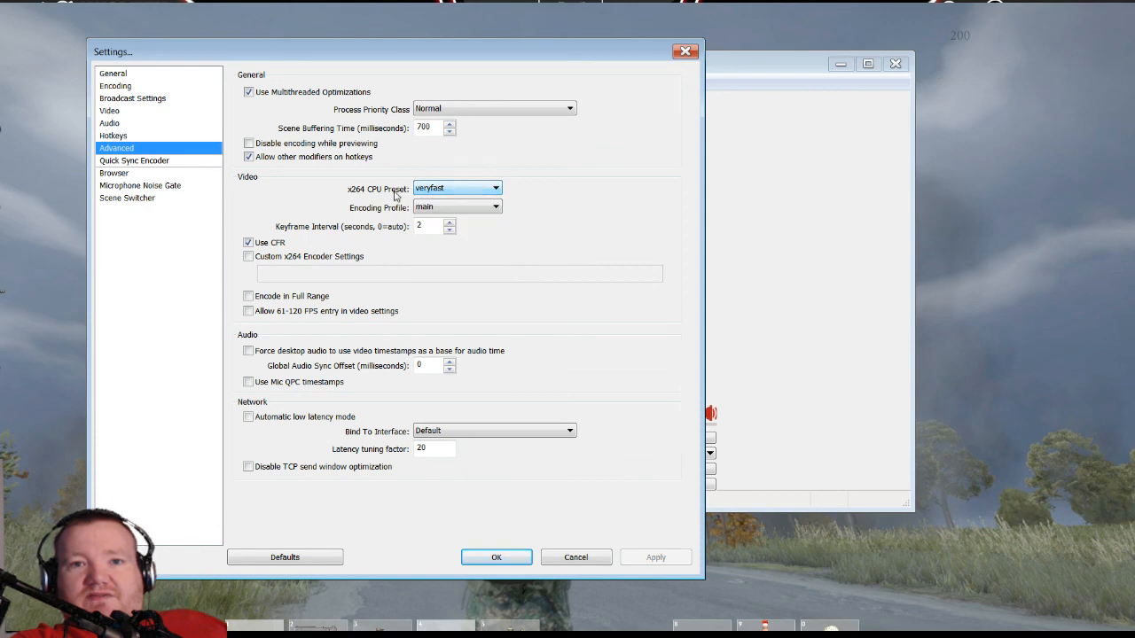
pyautogui.click(454, 191)
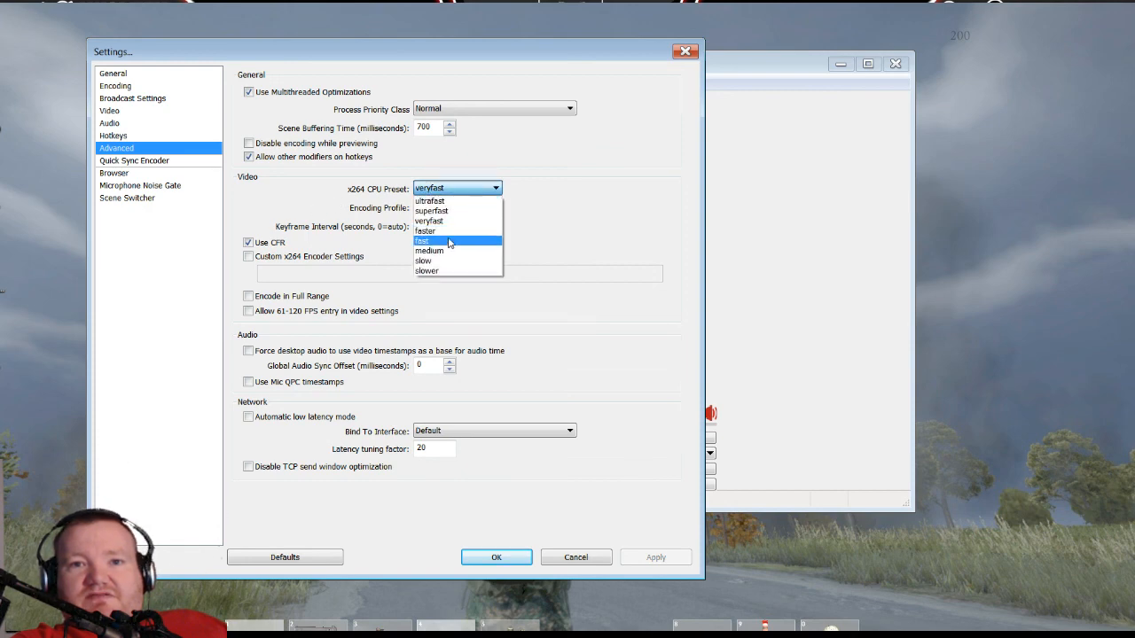
pyautogui.click(465, 191)
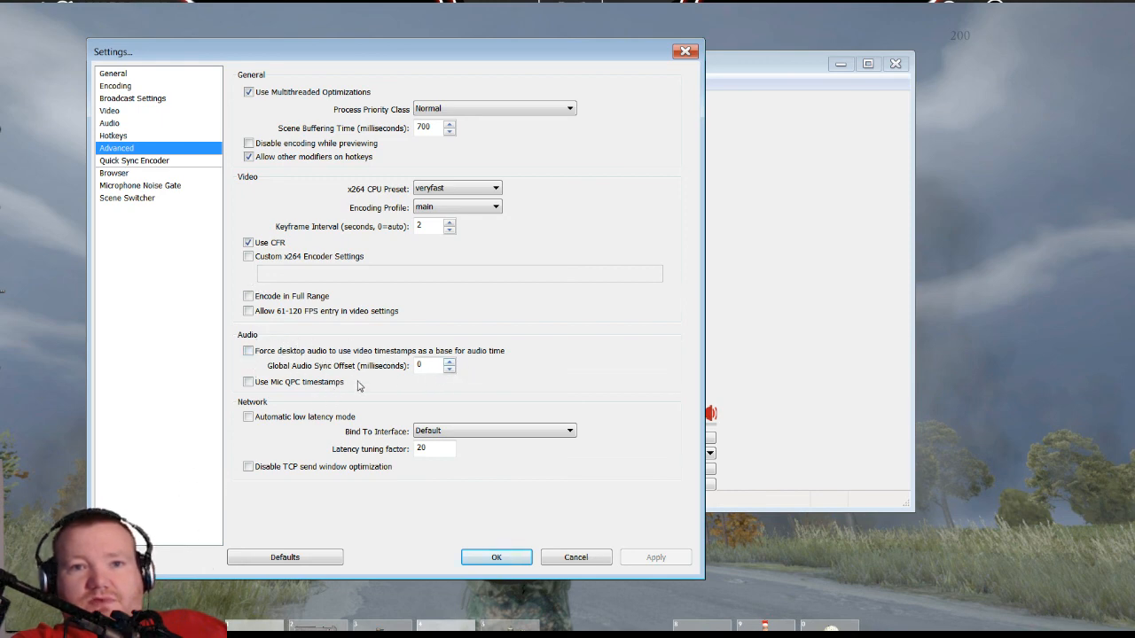
pyautogui.scroll(2, 396, 373)
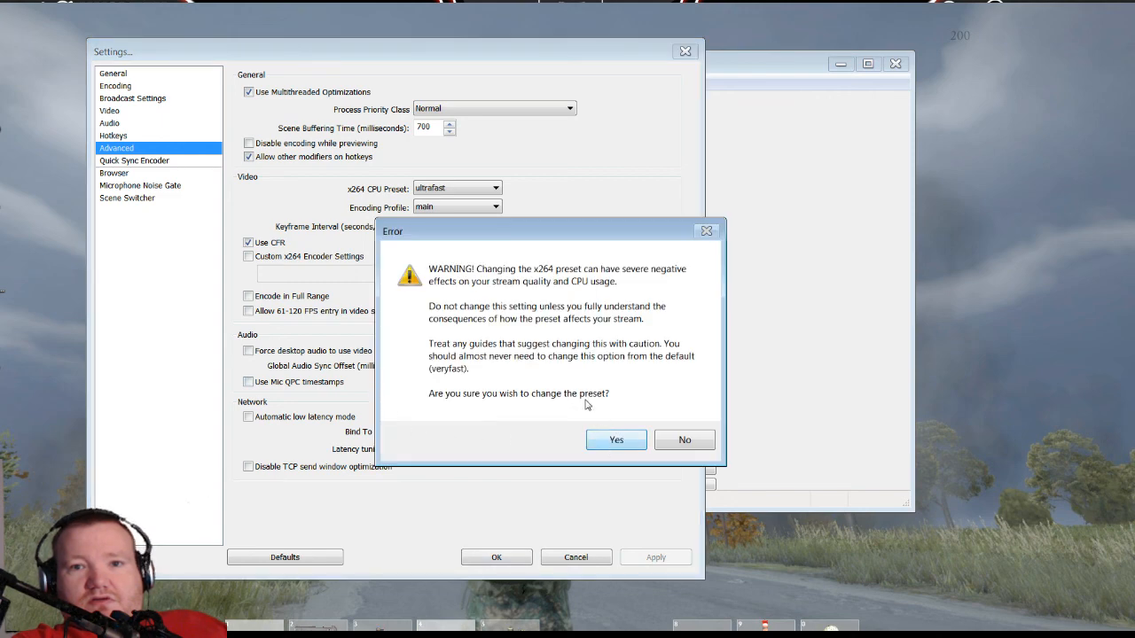
pyautogui.click(688, 440)
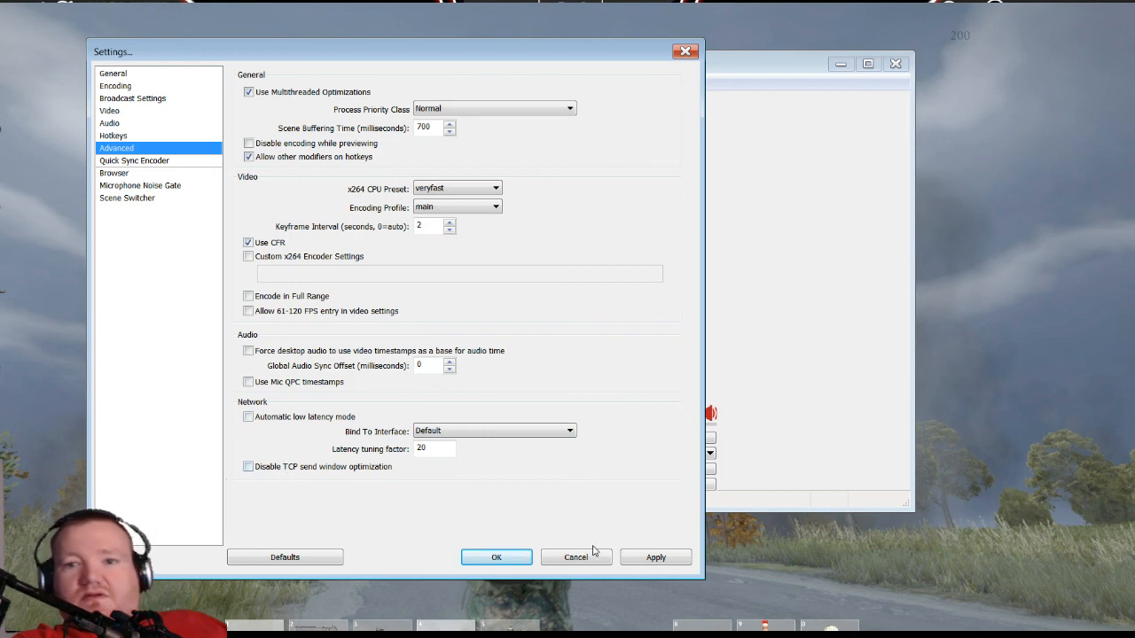
pyautogui.click(664, 559)
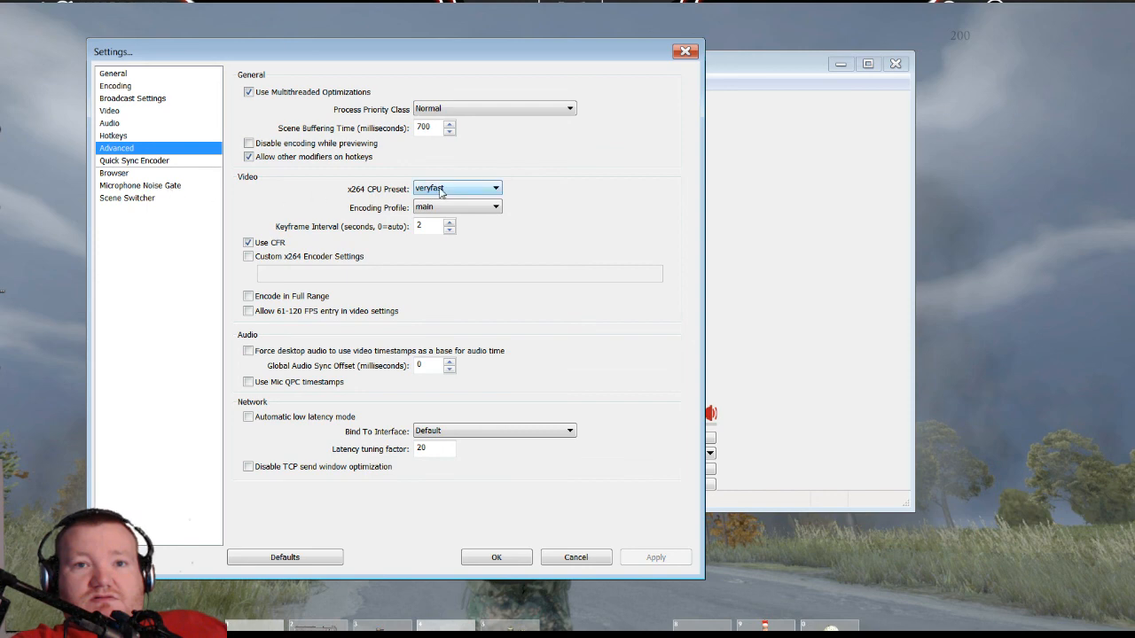
# Step: Look through the Quick Sync Encoder, Browser and Microphone Noise Gate settings
pyautogui.click(142, 164)
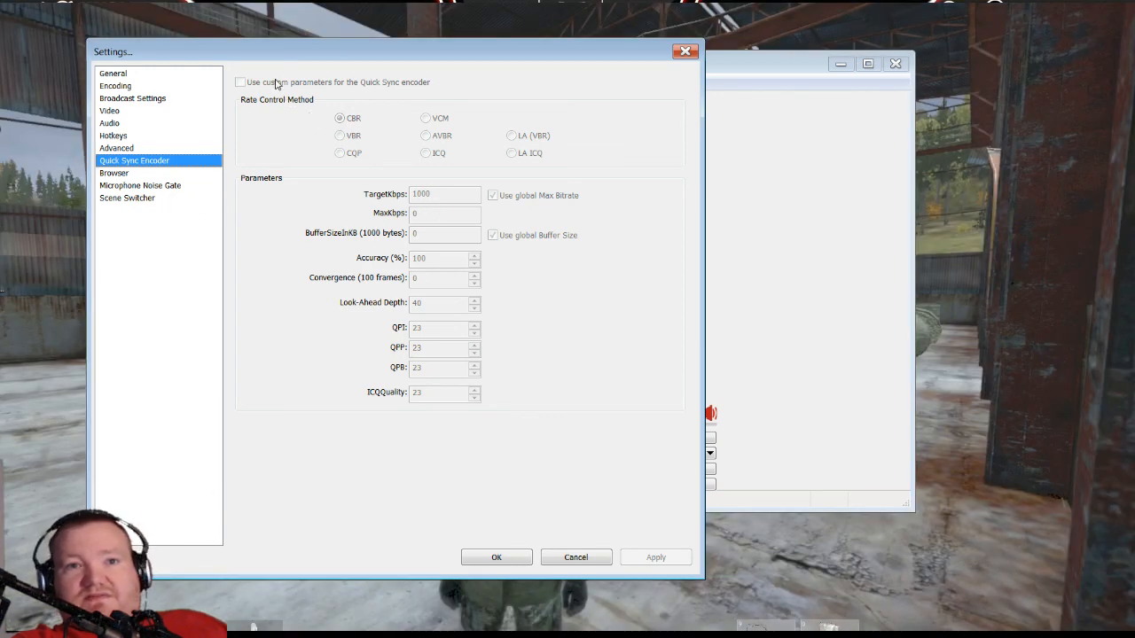
pyautogui.click(131, 177)
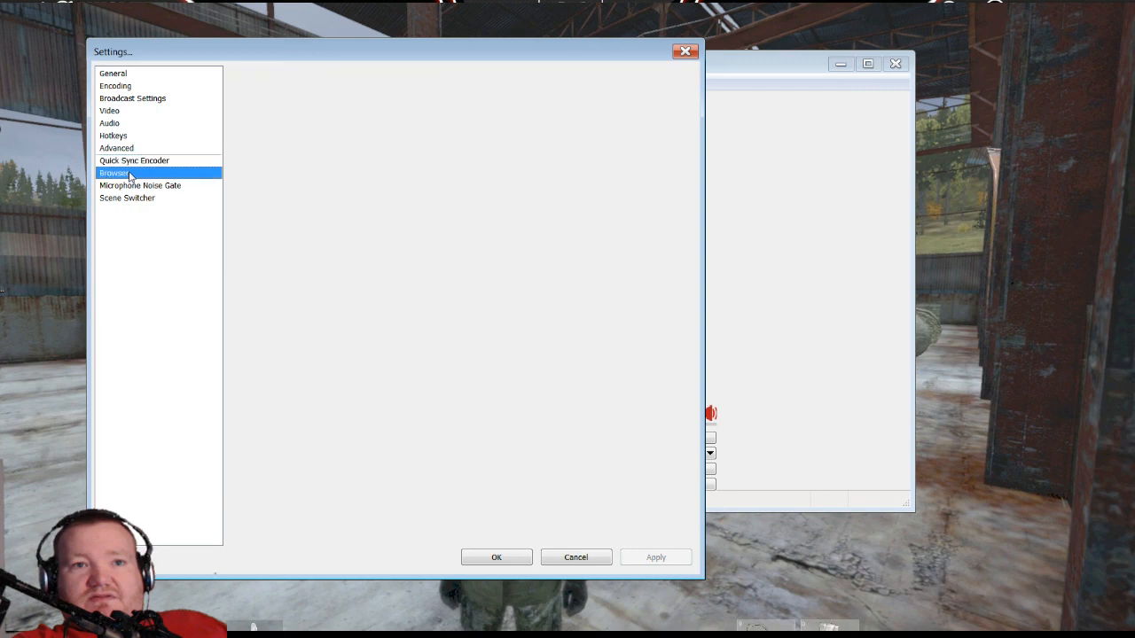
pyautogui.click(164, 186)
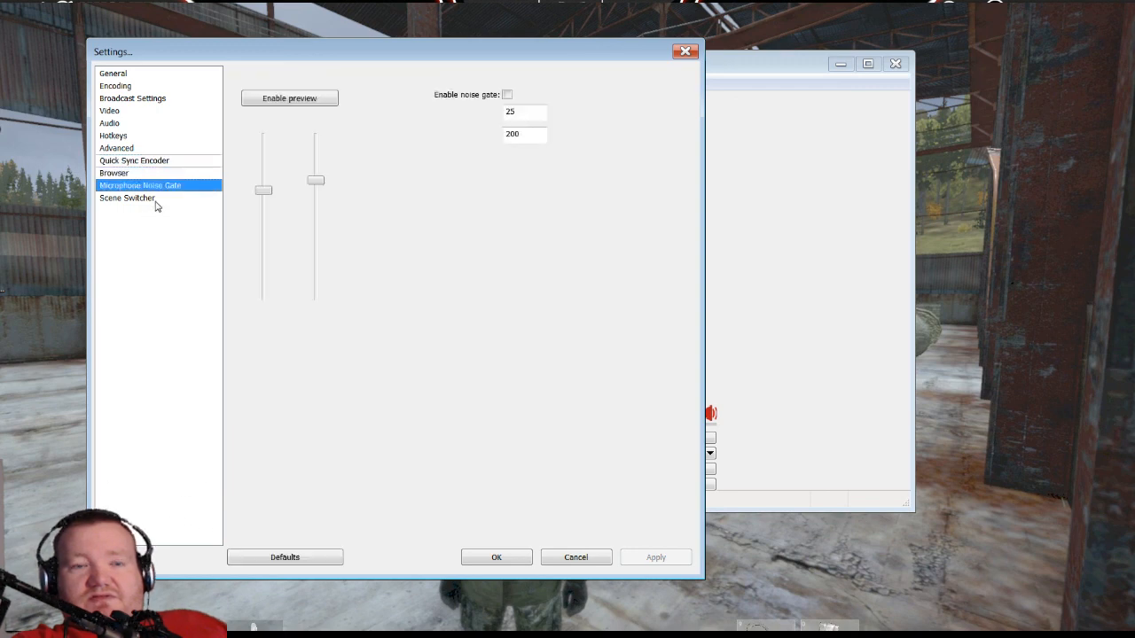
pyautogui.click(142, 176)
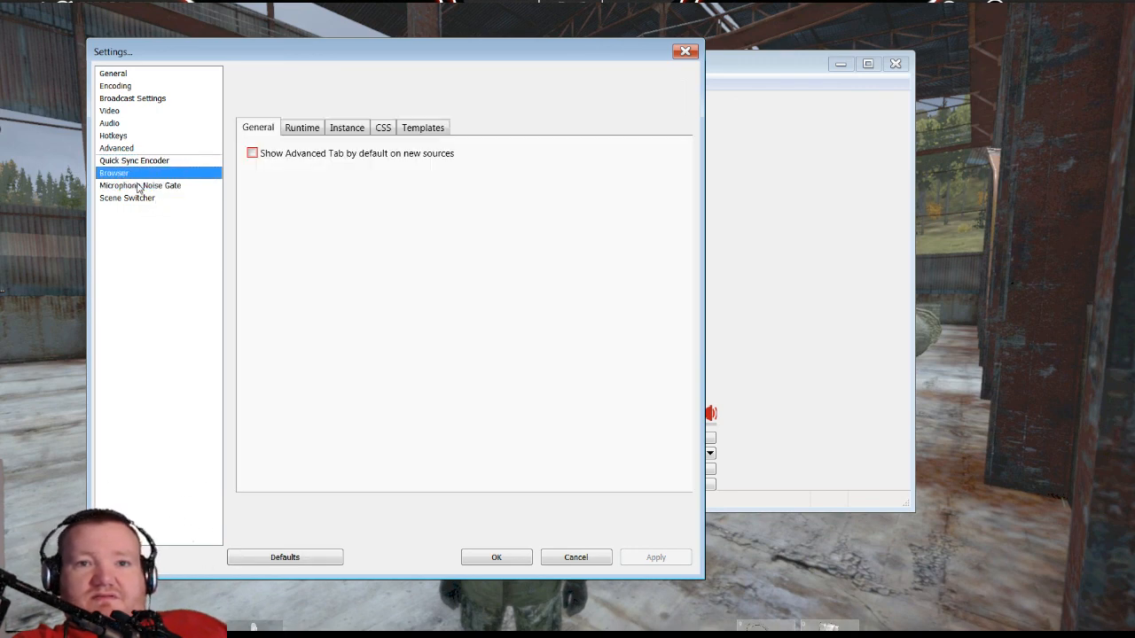
pyautogui.click(139, 186)
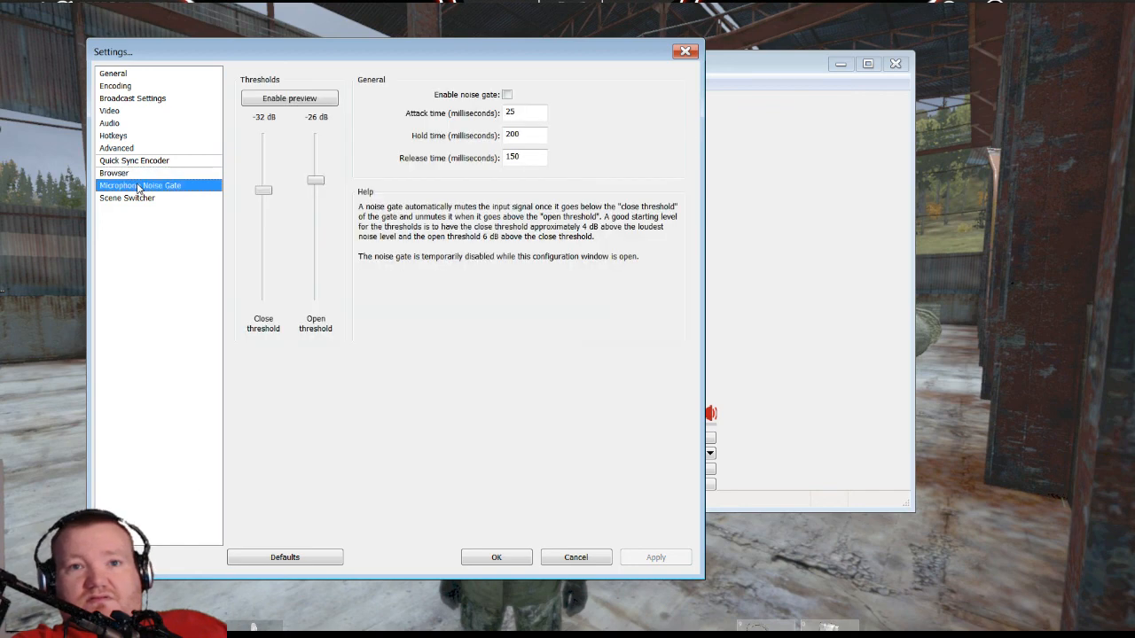
# Step: Enable the microphone noise gate preview and move the settings window aside to uncover the main window's volume meters
pyautogui.click(305, 103)
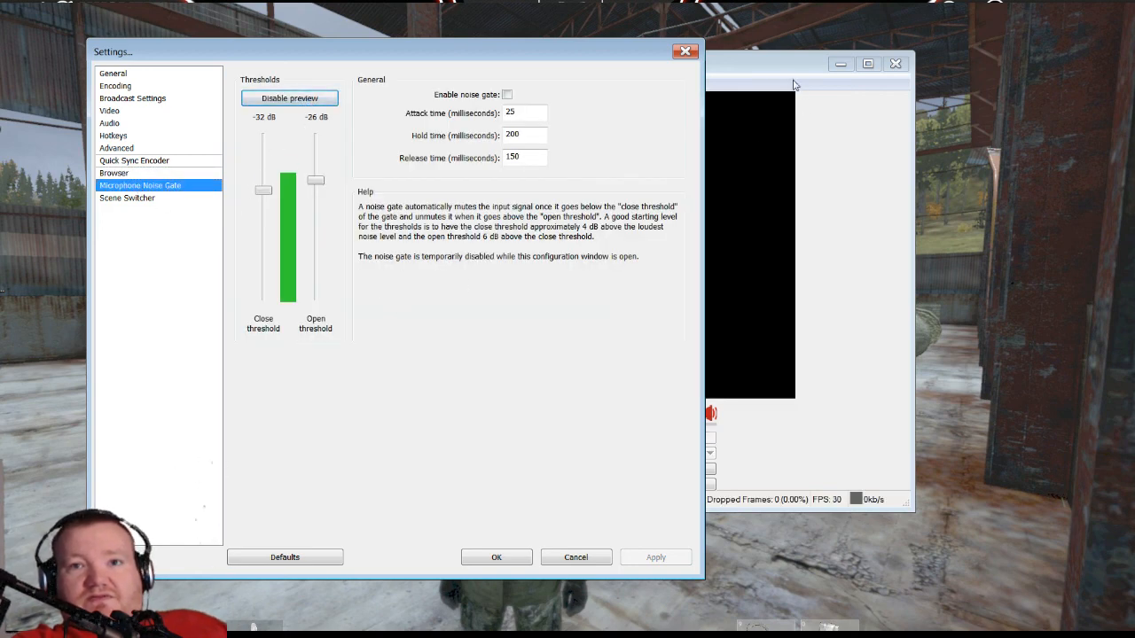
pyautogui.moveTo(586, 60); pyautogui.dragTo(414, 46)
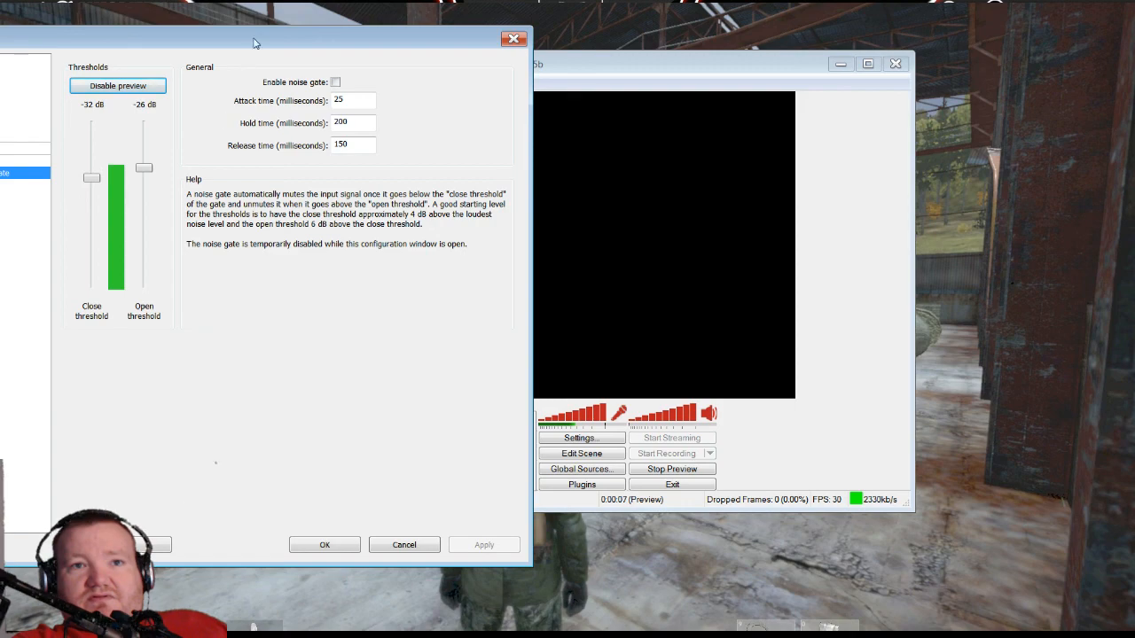
pyautogui.moveTo(253, 43); pyautogui.dragTo(283, 41)
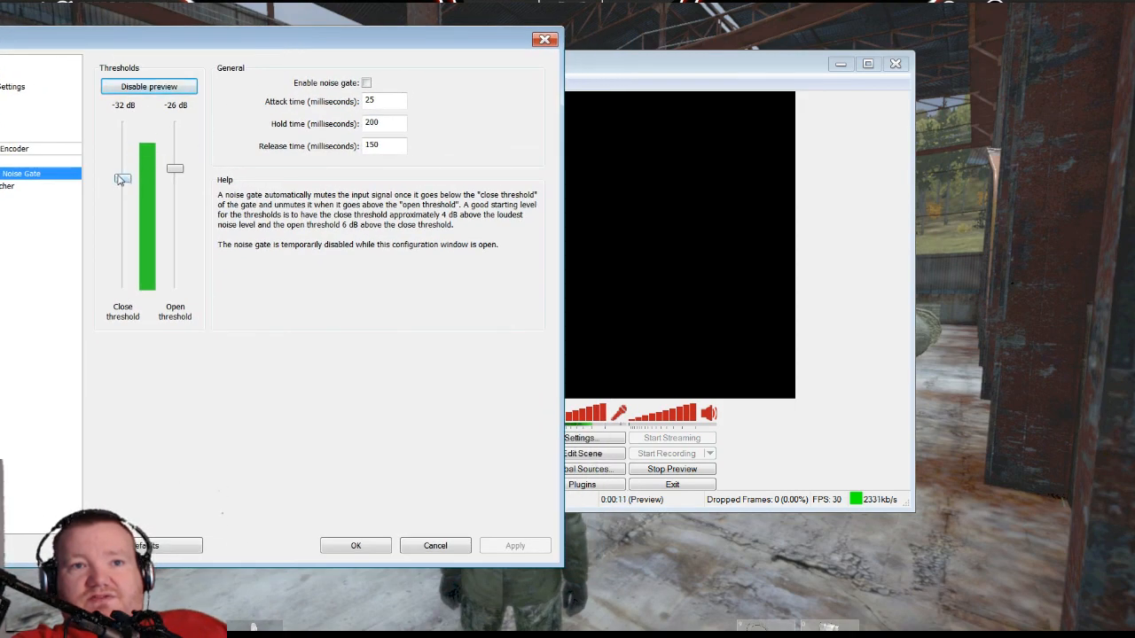
# Step: Set the microphone noise gate's open threshold to -29 dB and apply the change
pyautogui.moveTo(121, 177); pyautogui.dragTo(175, 173)
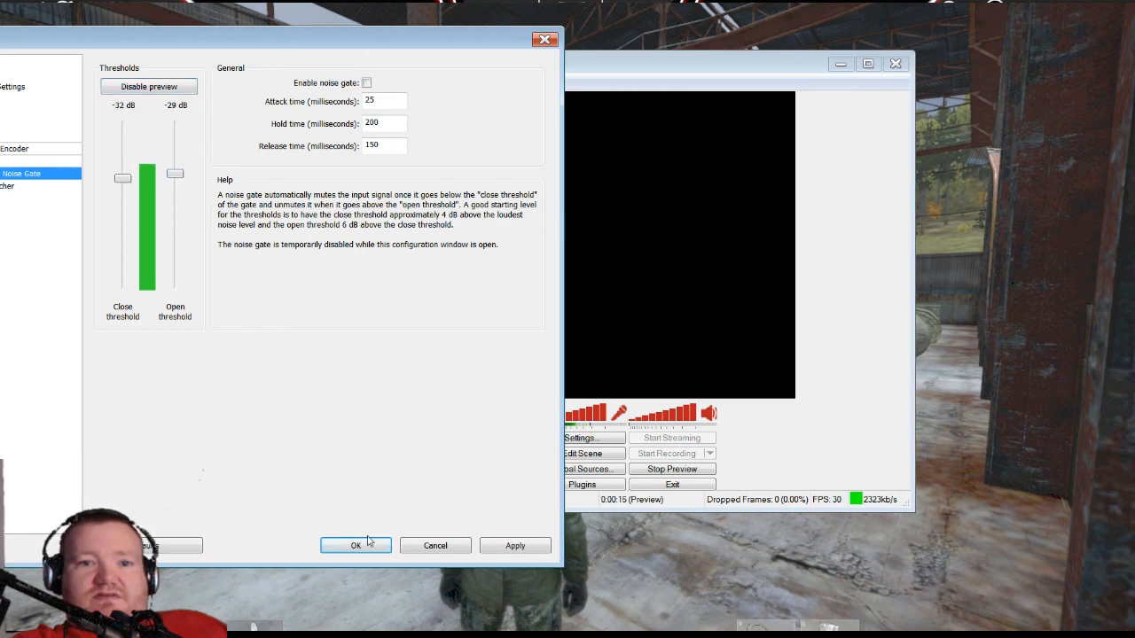
pyautogui.click(514, 545)
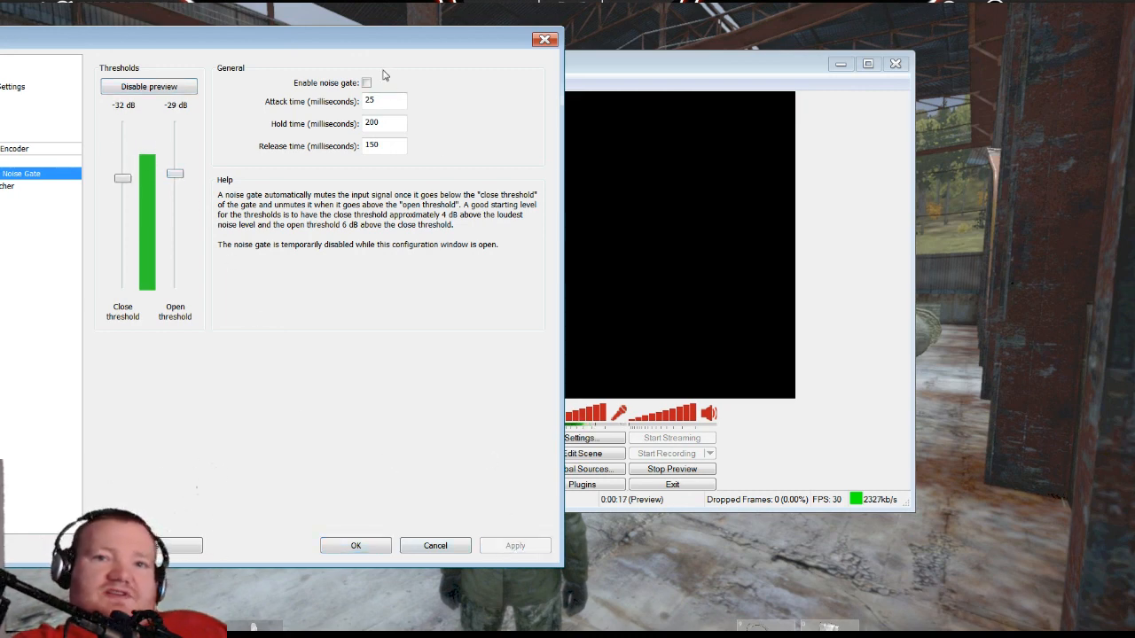
# Step: Move the settings window back into view, look at the Scene Switcher settings, and close the settings with OK
pyautogui.moveTo(398, 46); pyautogui.dragTo(580, 55)
pyautogui.click(185, 196)
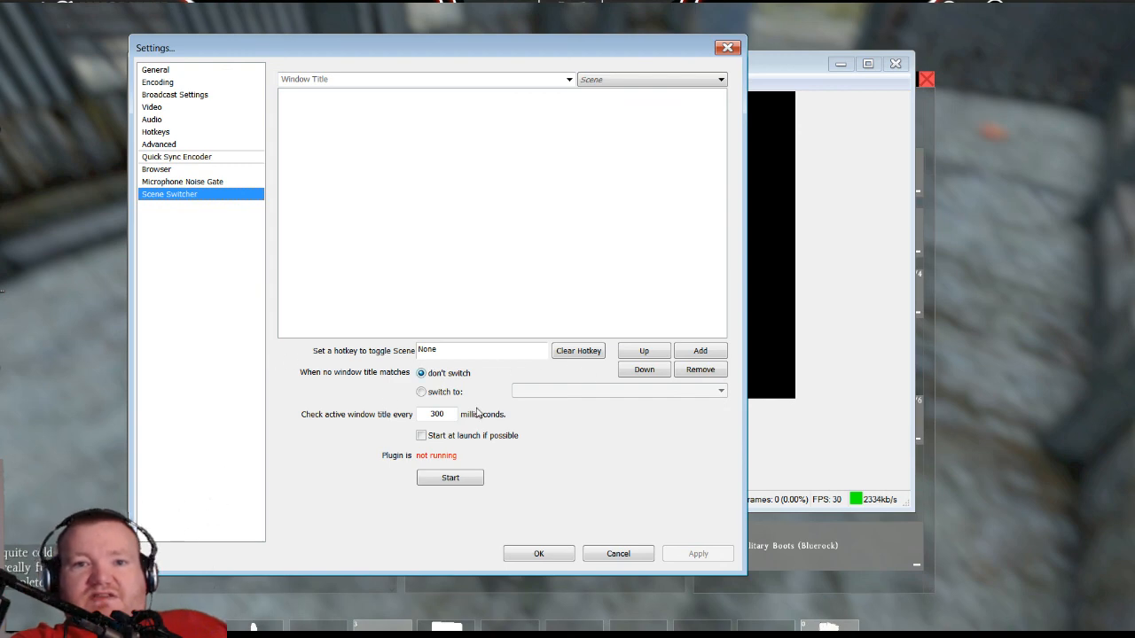
pyautogui.click(541, 554)
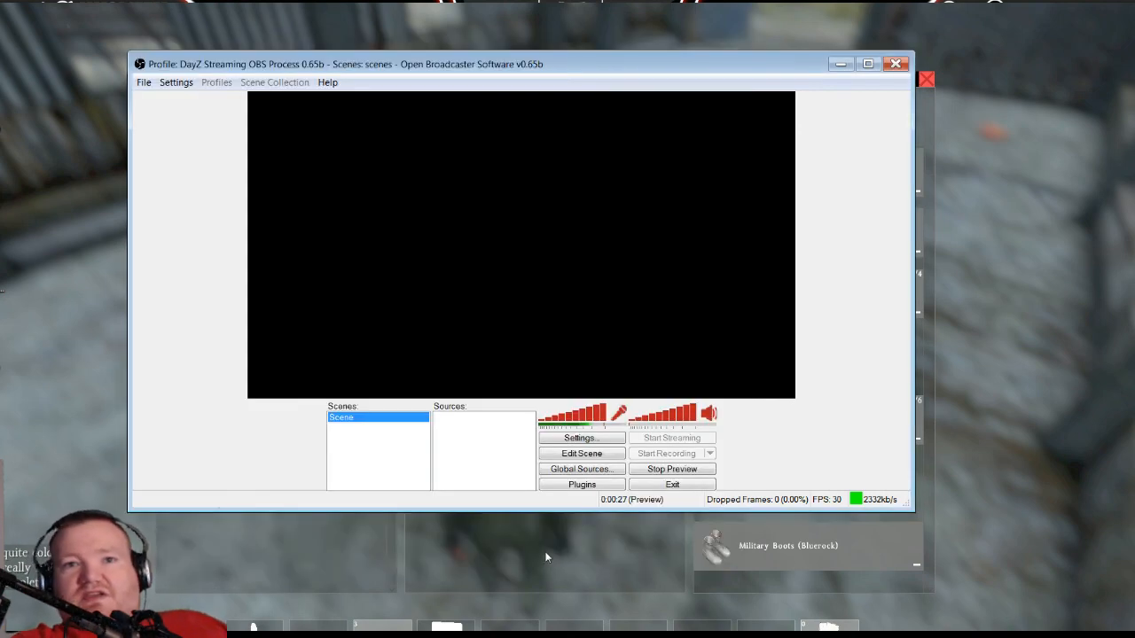
# Step: Stop the stream preview and try the microphone volume at zero and back at full
pyautogui.moveTo(636, 57); pyautogui.dragTo(603, 39)
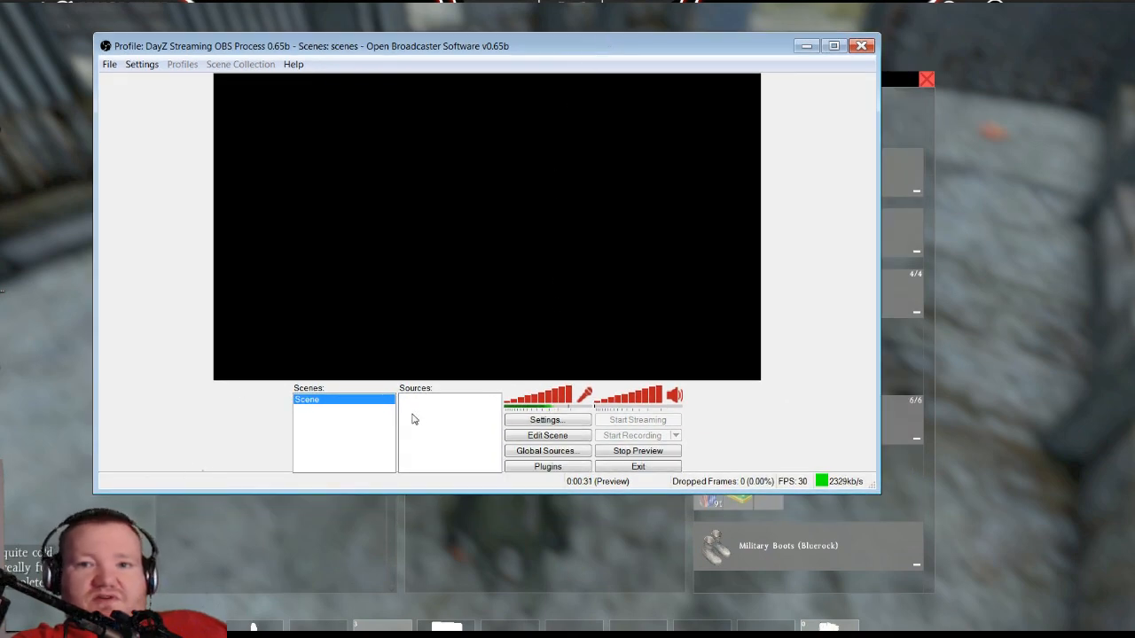
pyautogui.click(660, 452)
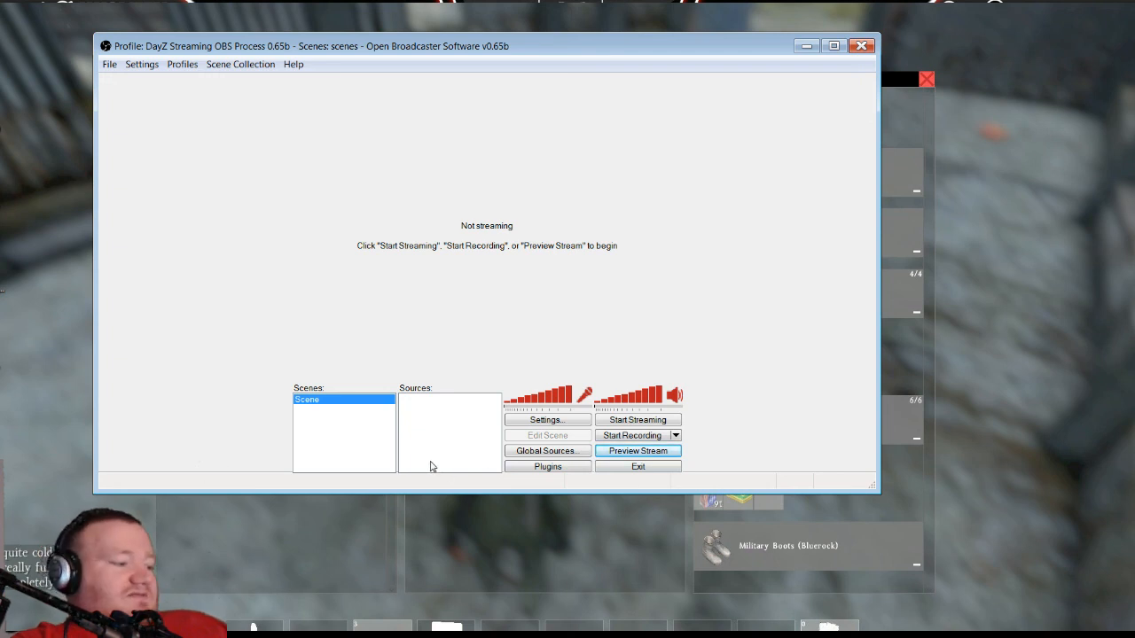
pyautogui.moveTo(549, 401); pyautogui.dragTo(507, 401)
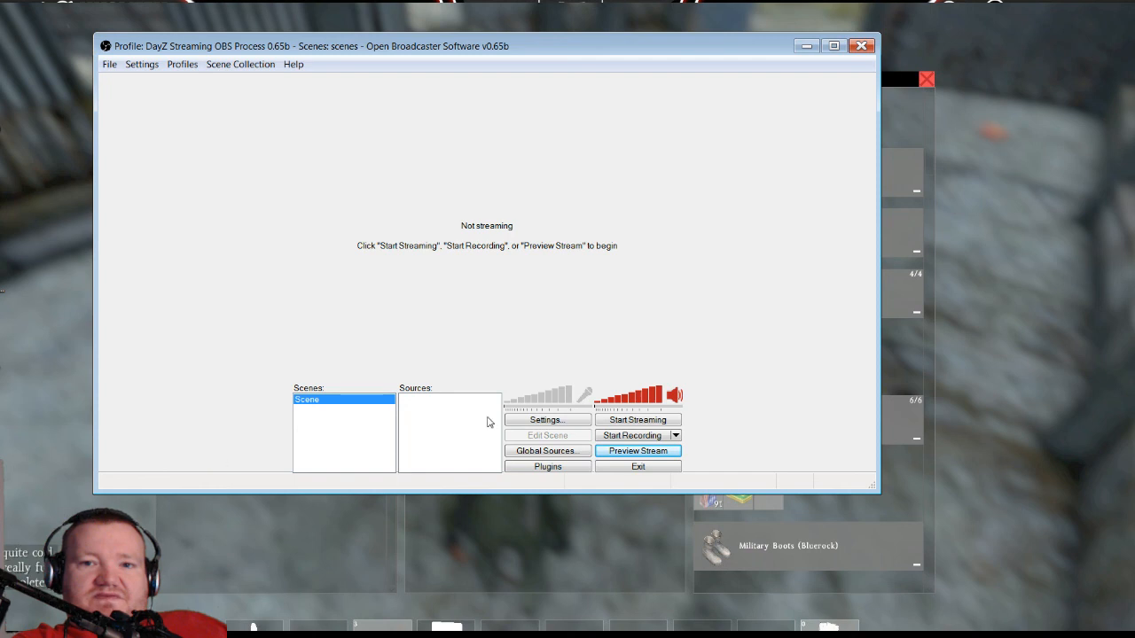
pyautogui.moveTo(536, 406); pyautogui.dragTo(770, 404)
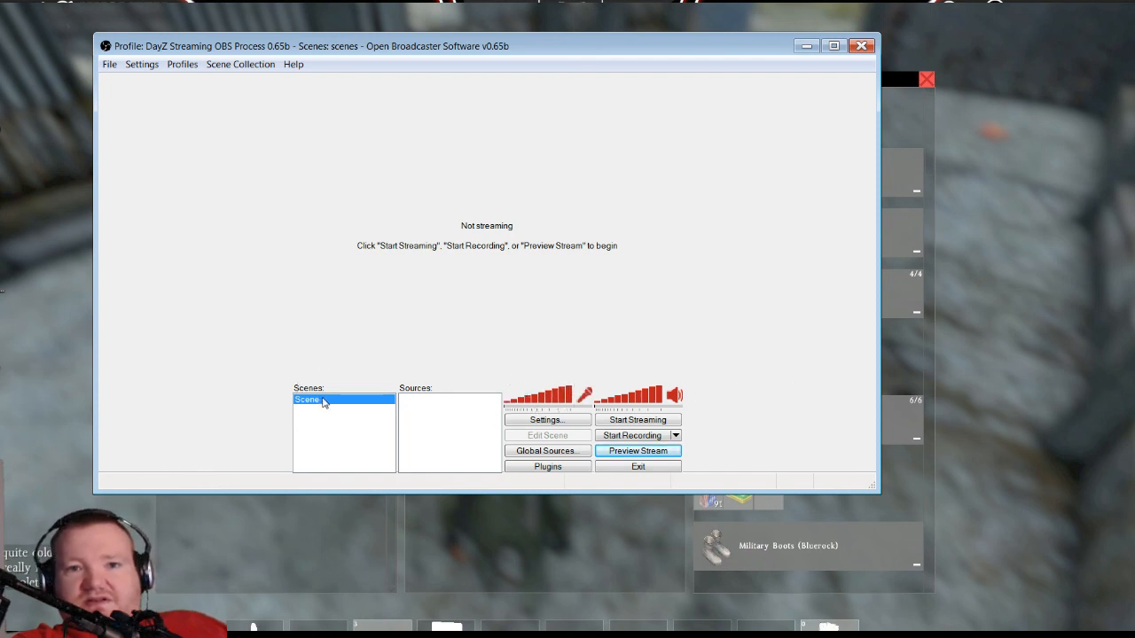
# Step: Add a new scene named "DayZ Main"
pyautogui.rightClick(381, 433)
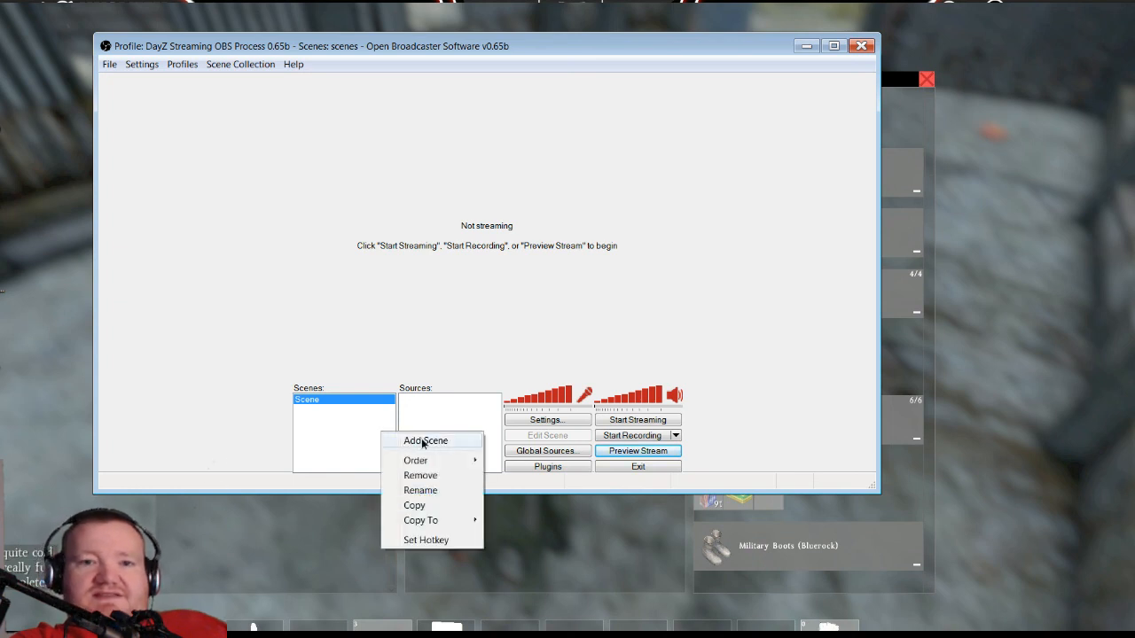
pyautogui.click(423, 440)
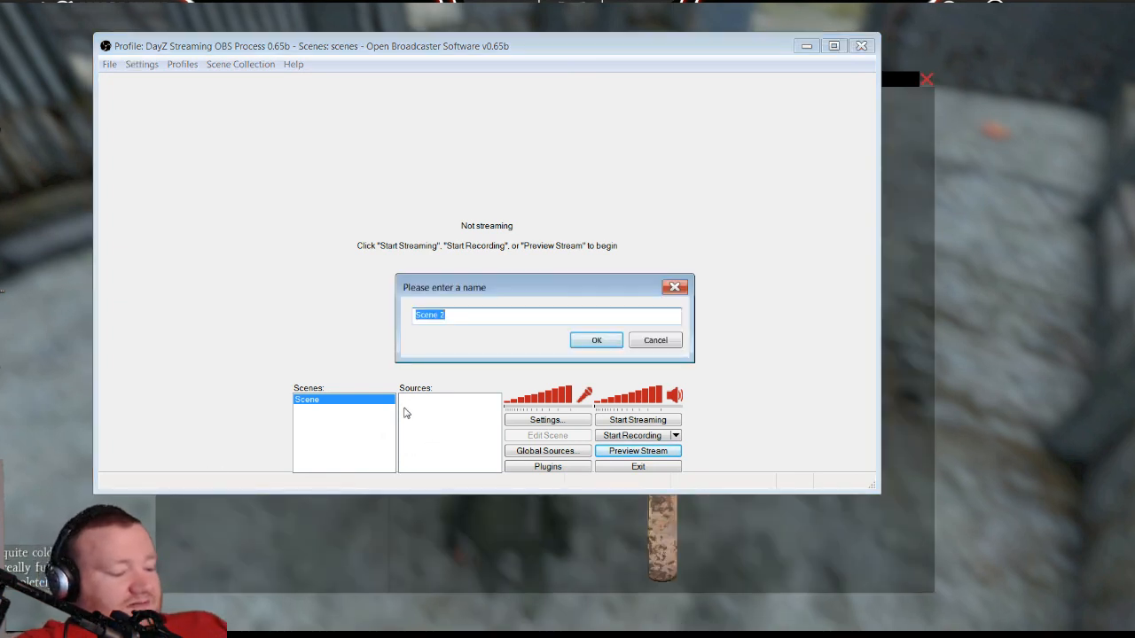
pyautogui.write('DayZ')
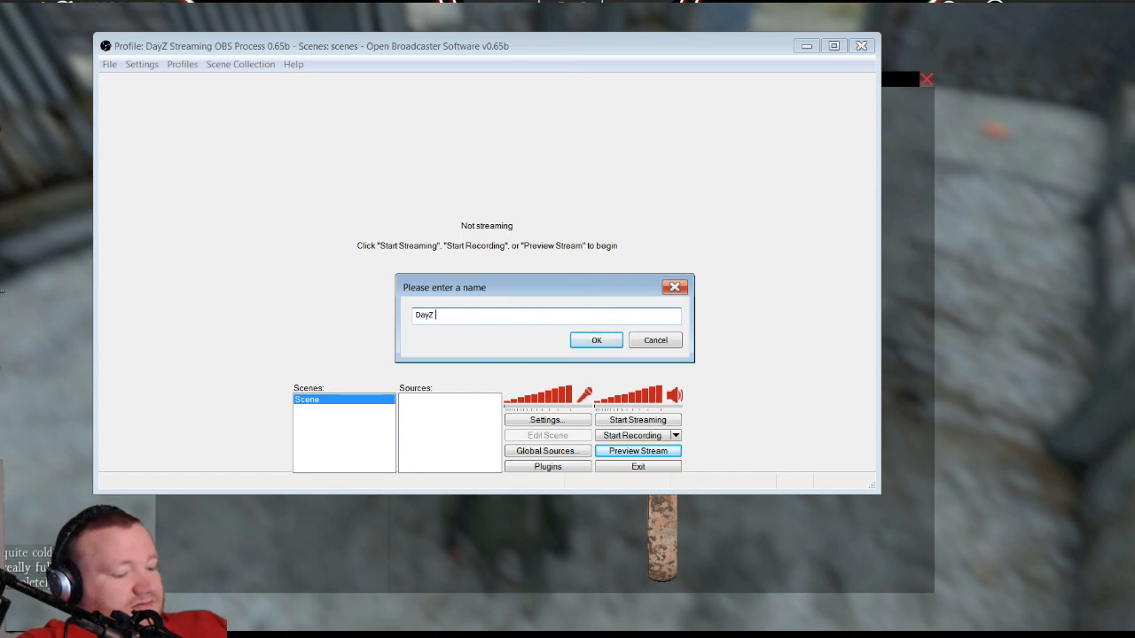
pyautogui.write(' M')
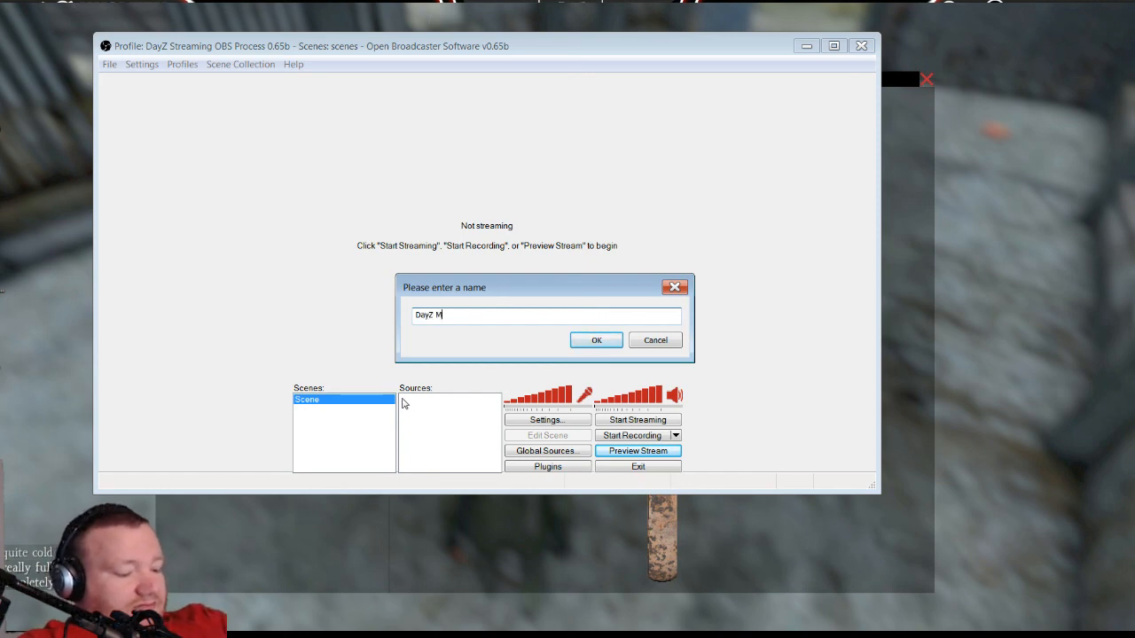
pyautogui.write('ain')
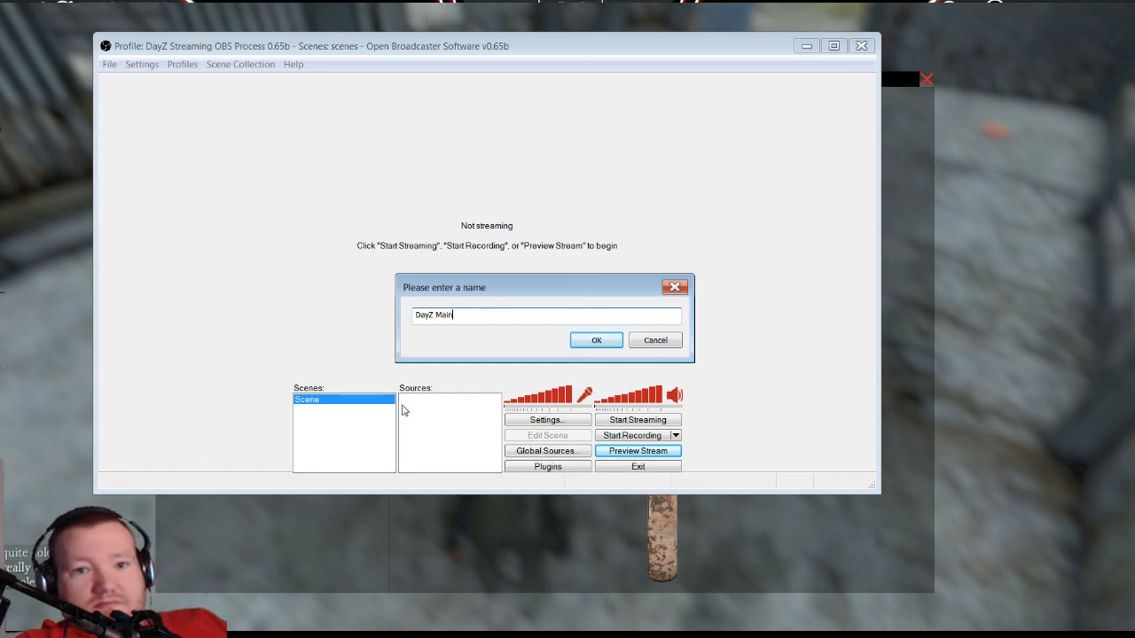
pyautogui.click(592, 343)
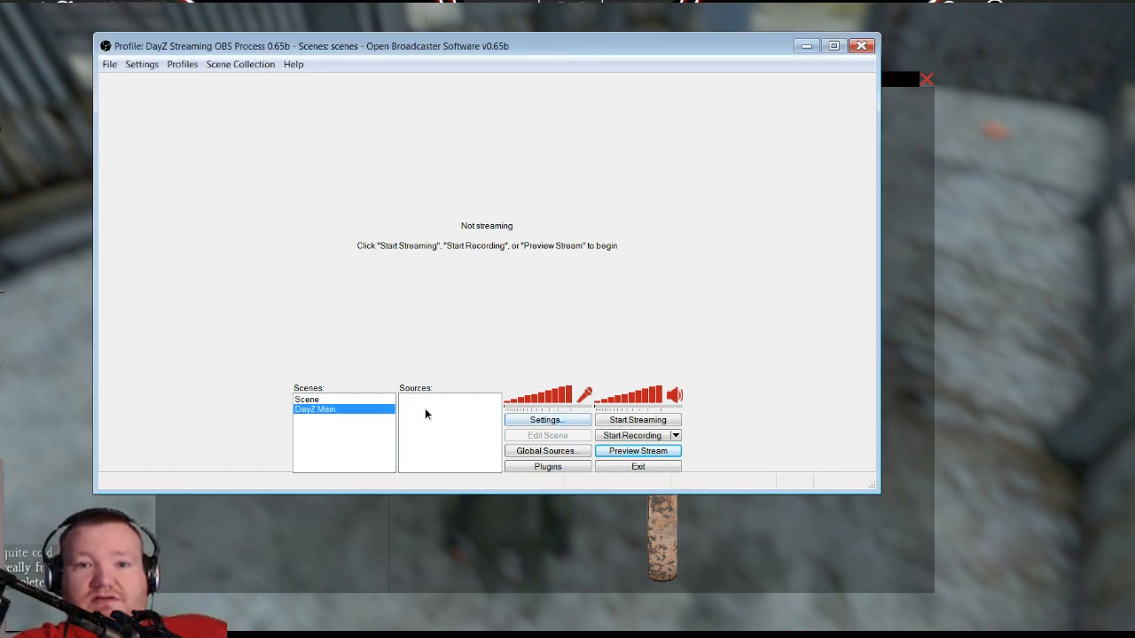
# Step: Add a Game Capture source named "DayZ" to the DayZ Main scene
pyautogui.rightClick(424, 411)
pyautogui.moveTo(478, 418)
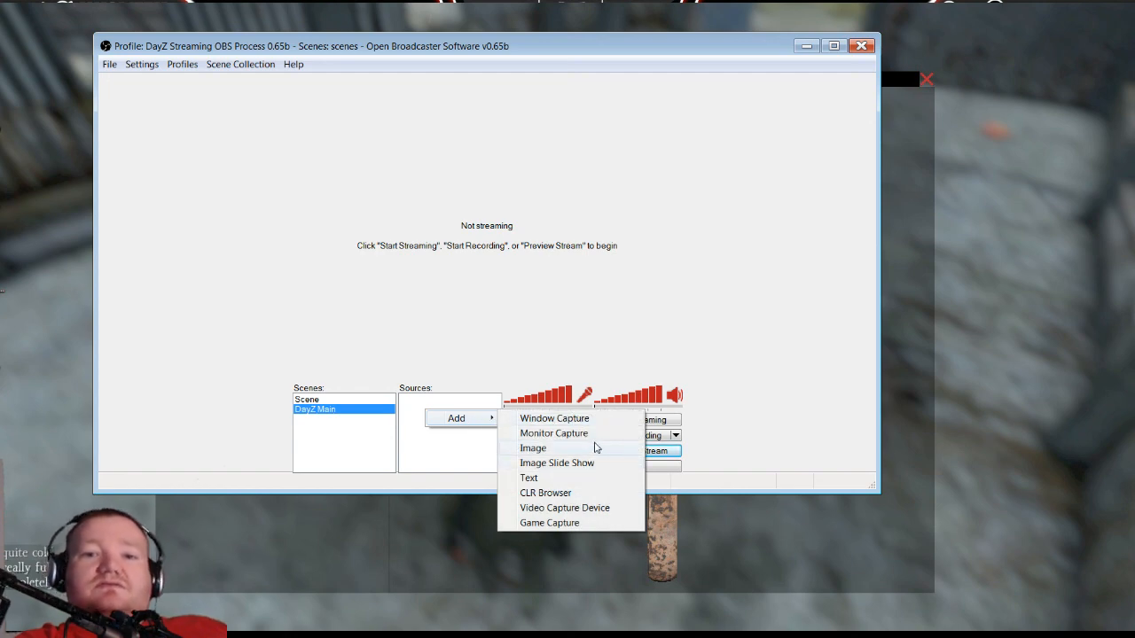
pyautogui.click(567, 523)
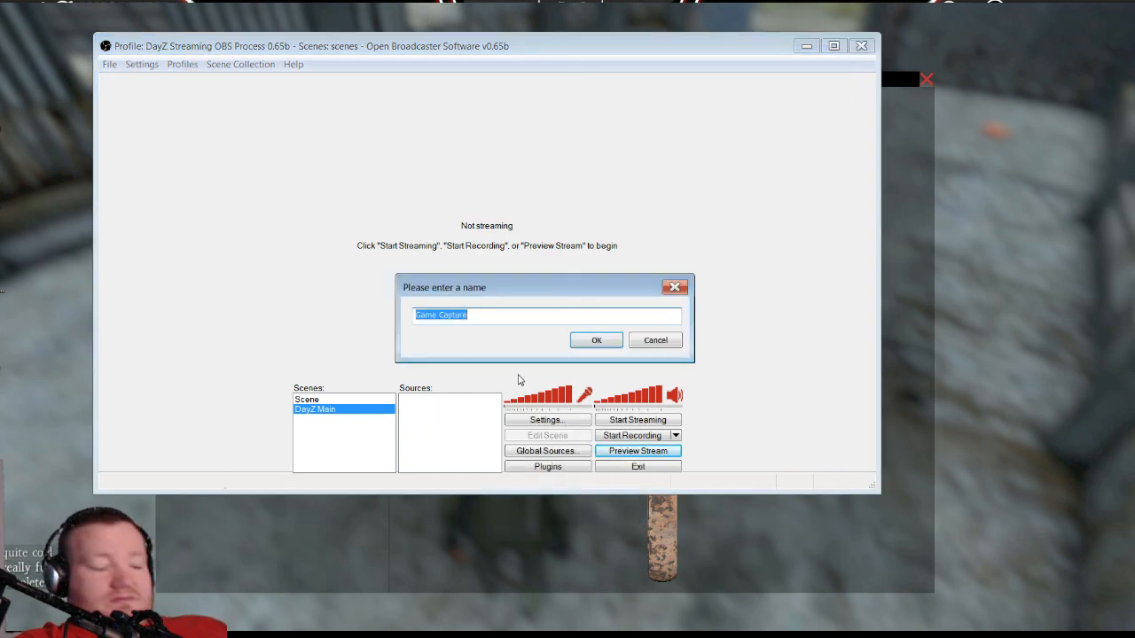
pyautogui.write('DayZ')
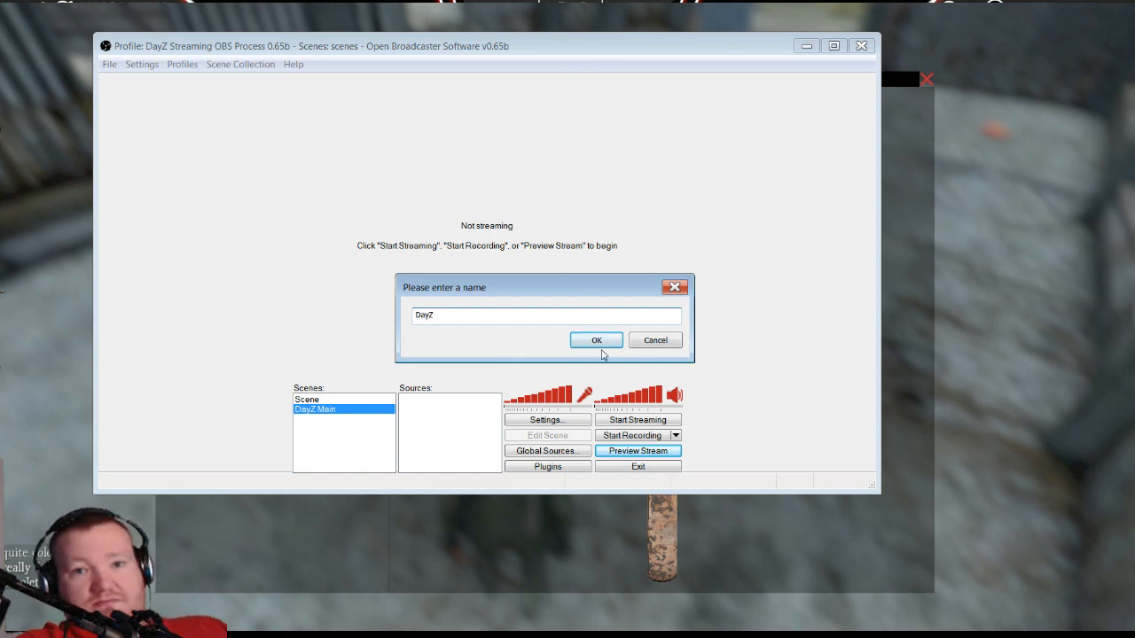
pyautogui.click(601, 342)
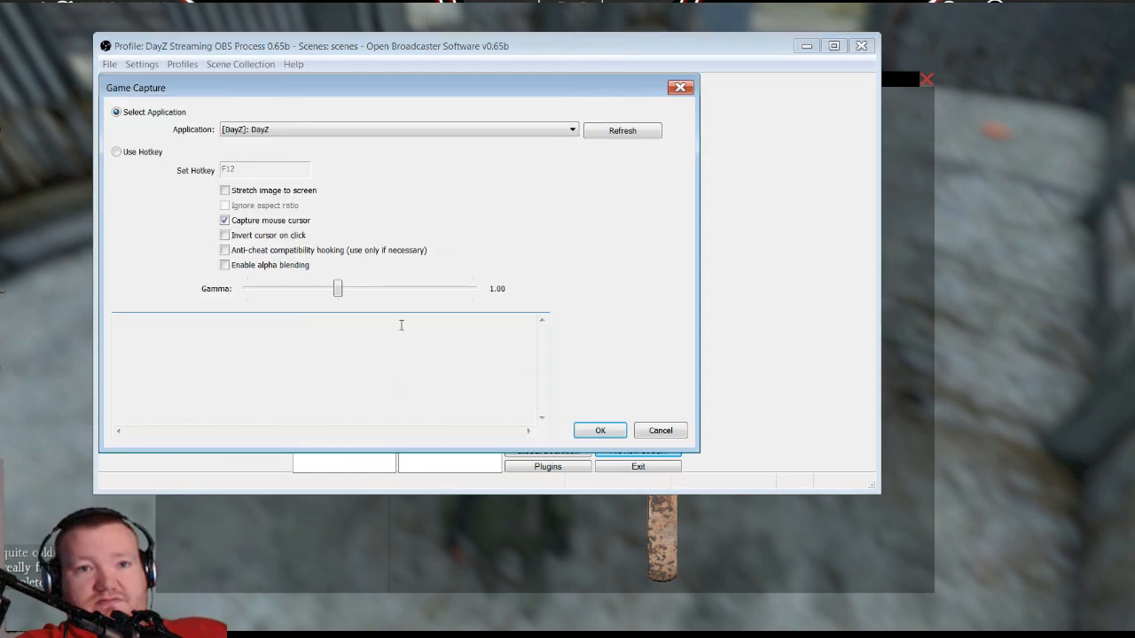
# Step: Choose "[DayZ]: DayZ" as the captured application, keep only mouse cursor capture enabled, and confirm the Game Capture source
pyautogui.click(492, 131)
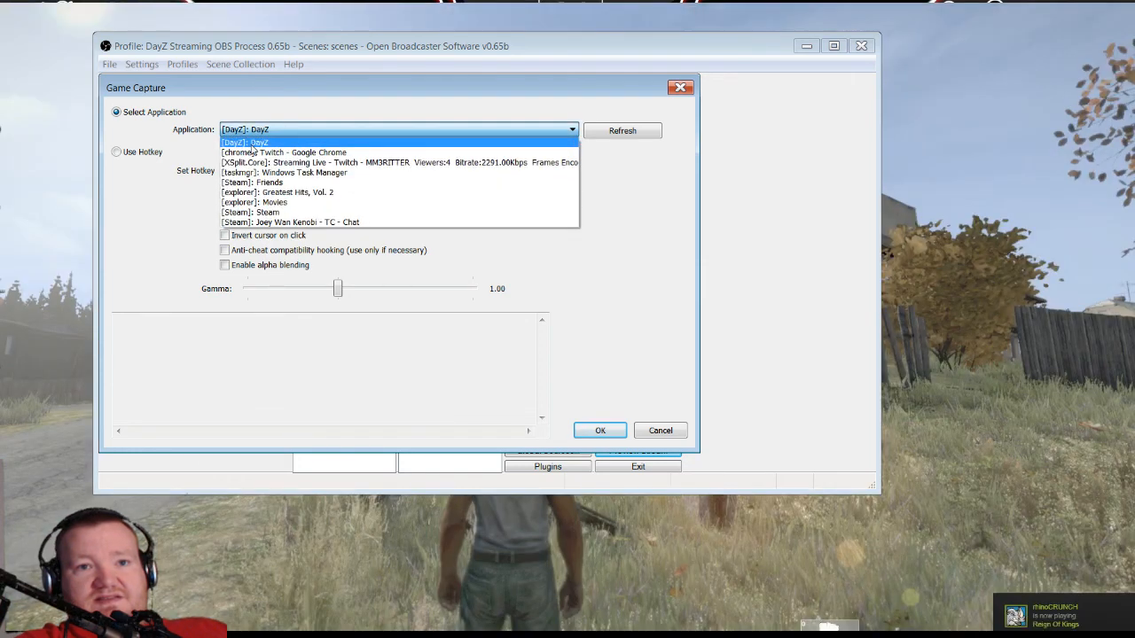
pyautogui.click(253, 144)
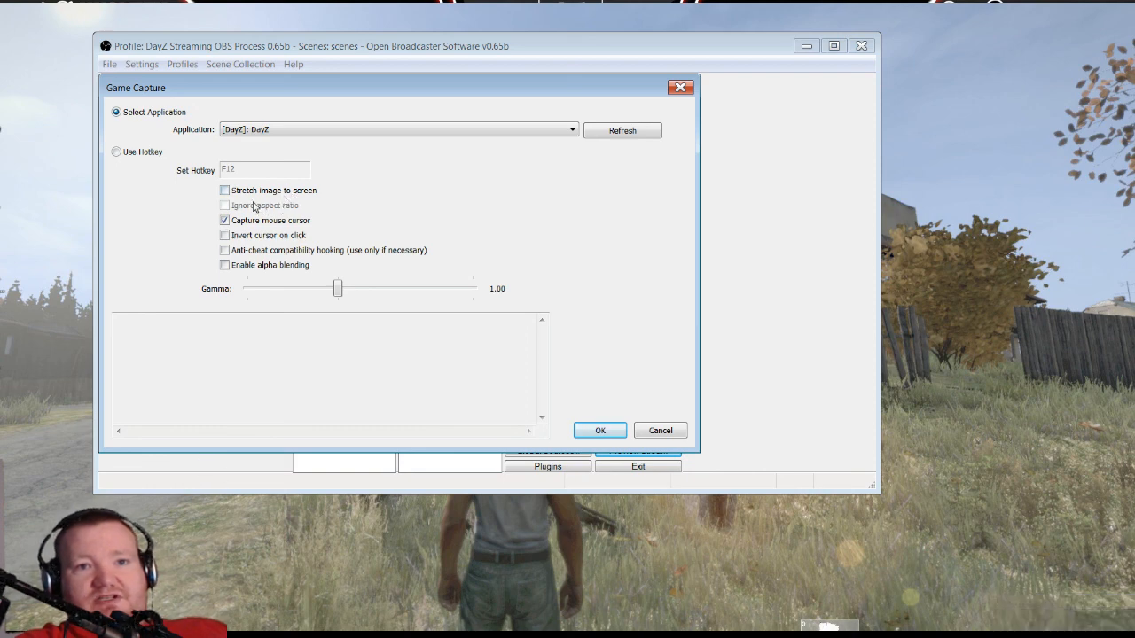
pyautogui.click(269, 194)
pyautogui.click(309, 196)
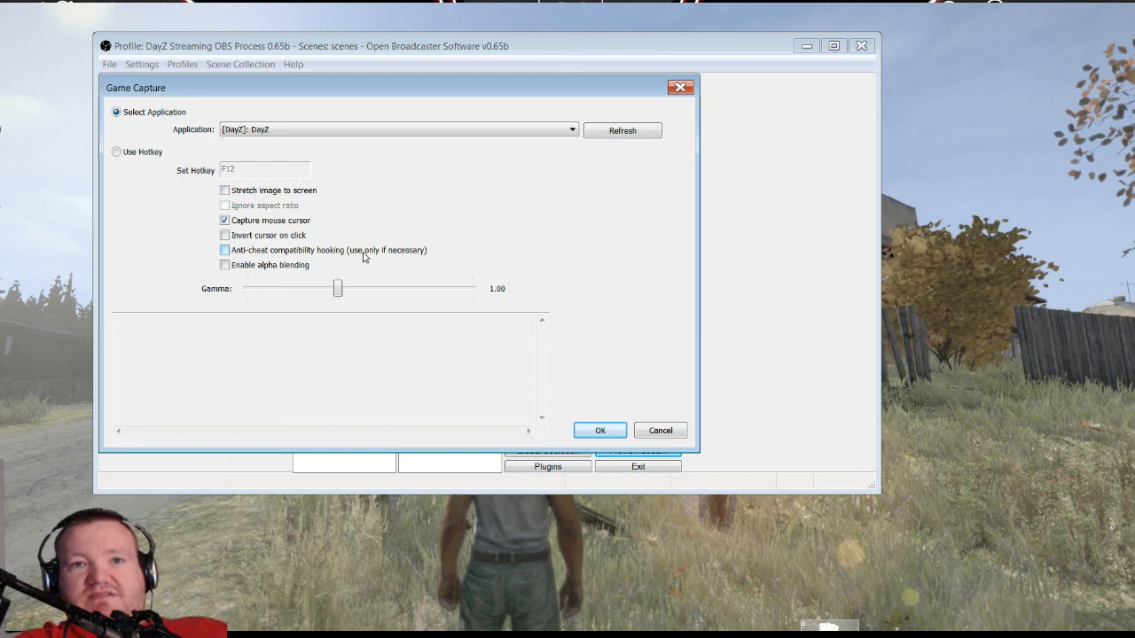
pyautogui.click(440, 256)
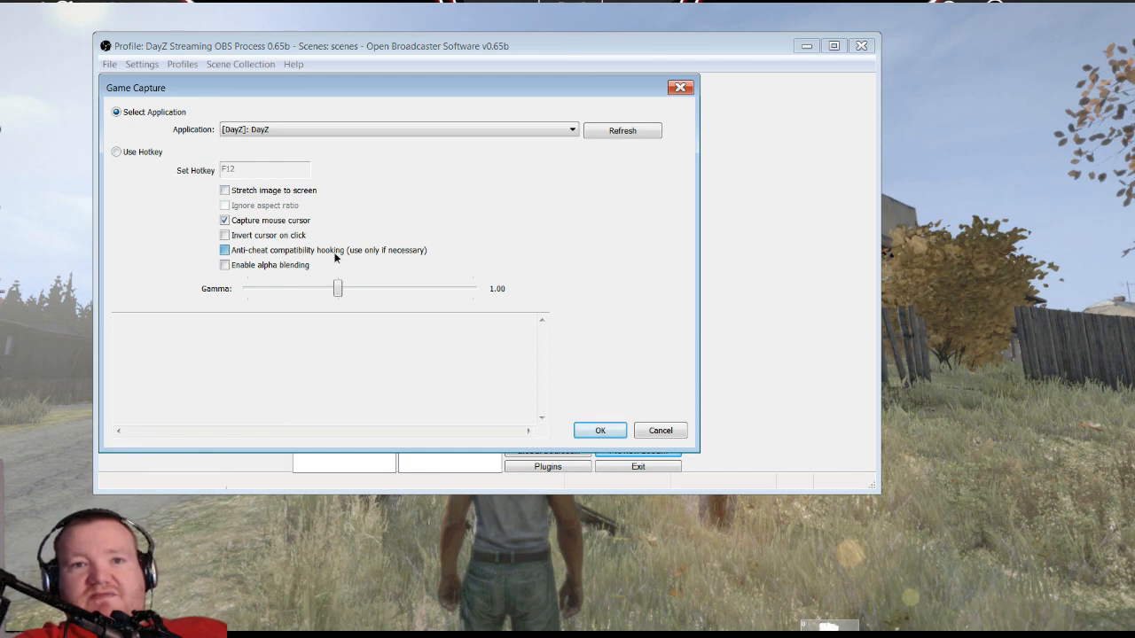
pyautogui.click(274, 256)
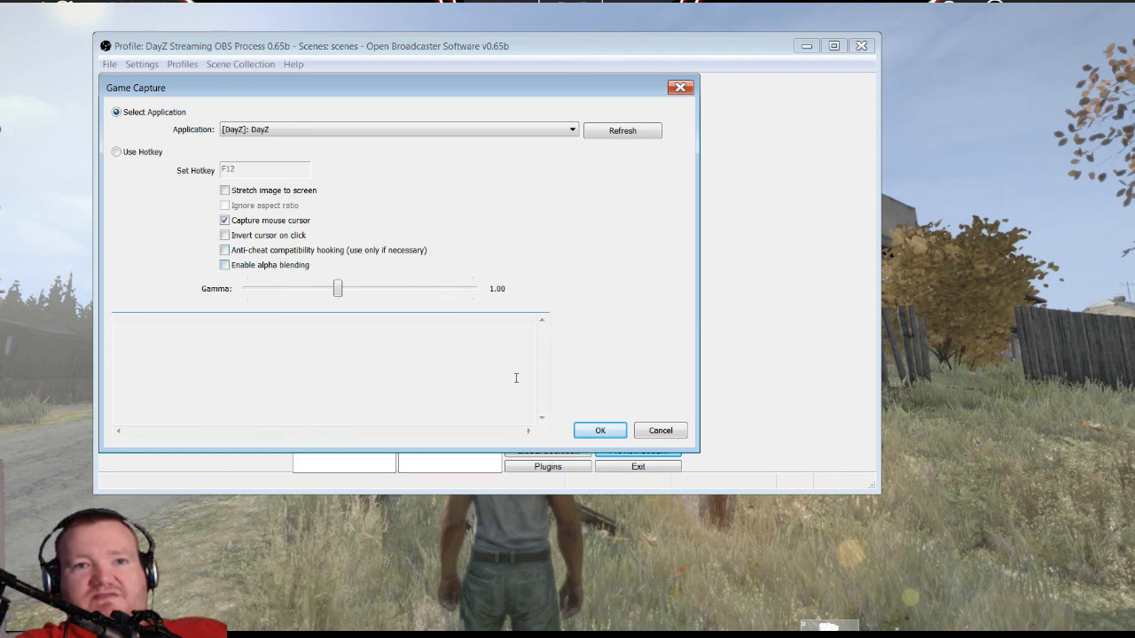
pyautogui.click(599, 431)
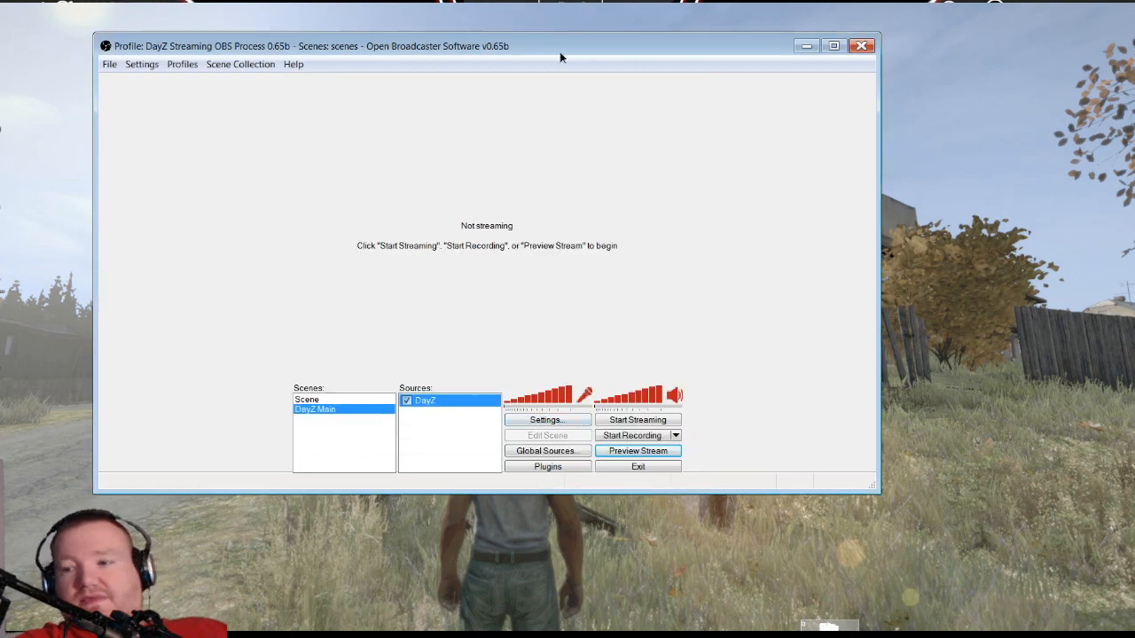
# Step: Move the main window aside, start a live test stream of the DayZ Main scene, and stop it
pyautogui.moveTo(559, 52); pyautogui.dragTo(784, 37)
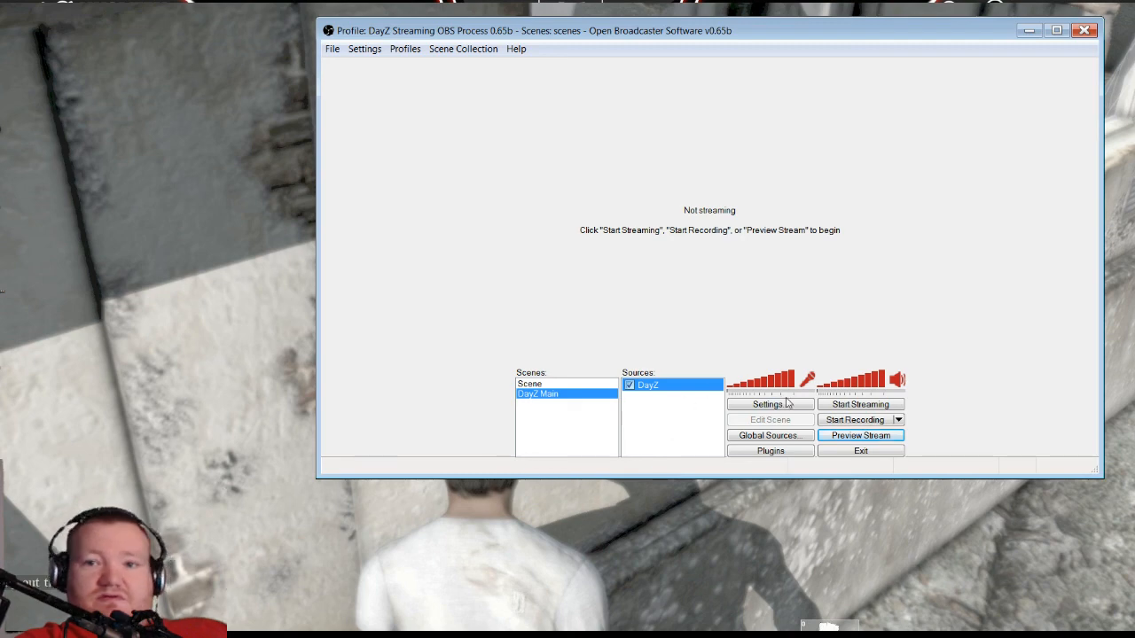
pyautogui.click(865, 406)
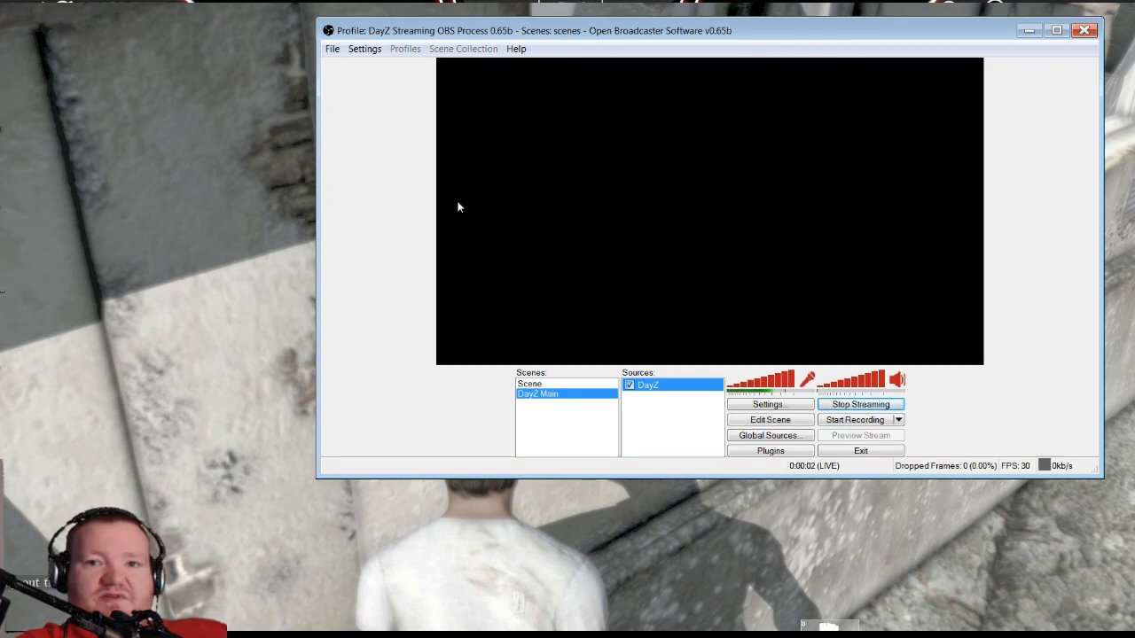
pyautogui.click(860, 405)
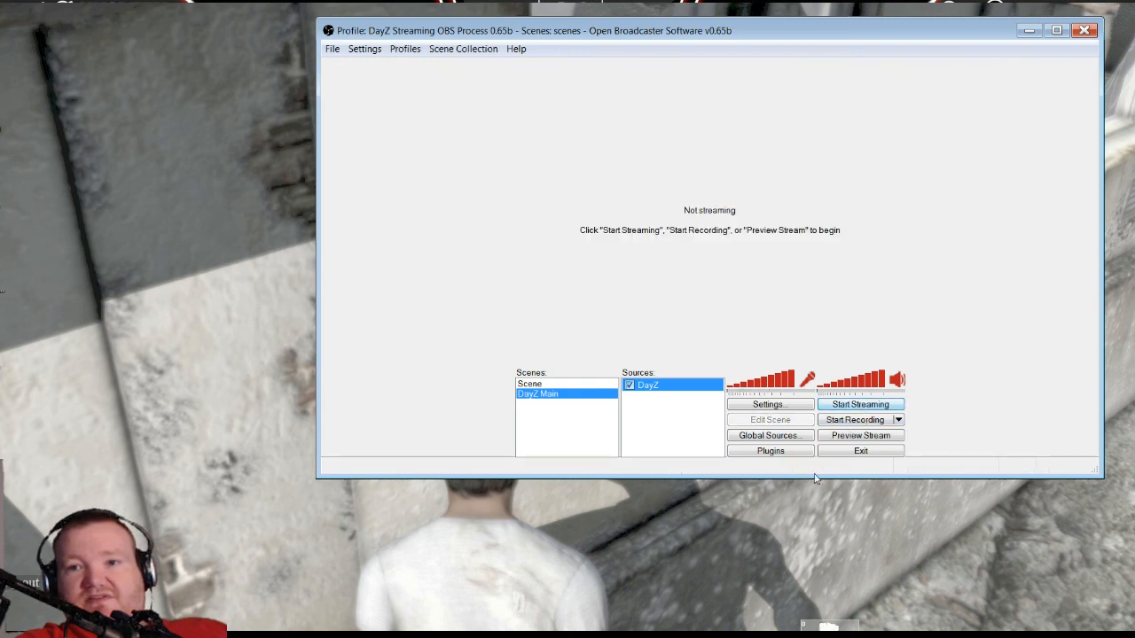
# Step: Start the stream preview of the DayZ Main scene and switch to the DayZ game
pyautogui.click(860, 436)
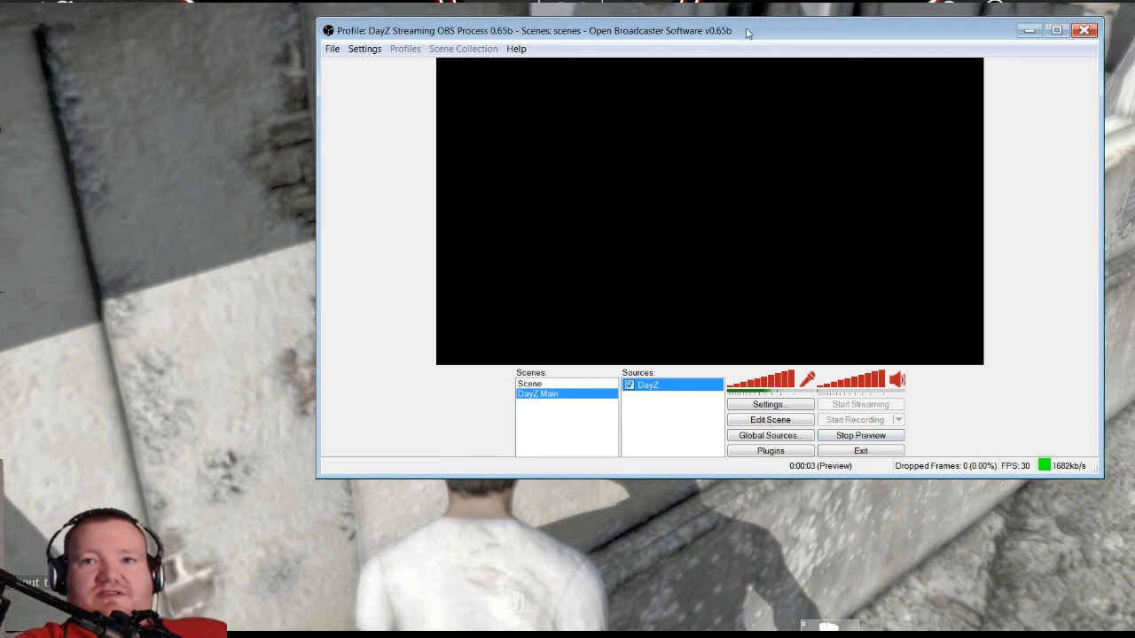
pyautogui.moveTo(758, 34); pyautogui.dragTo(759, 34)
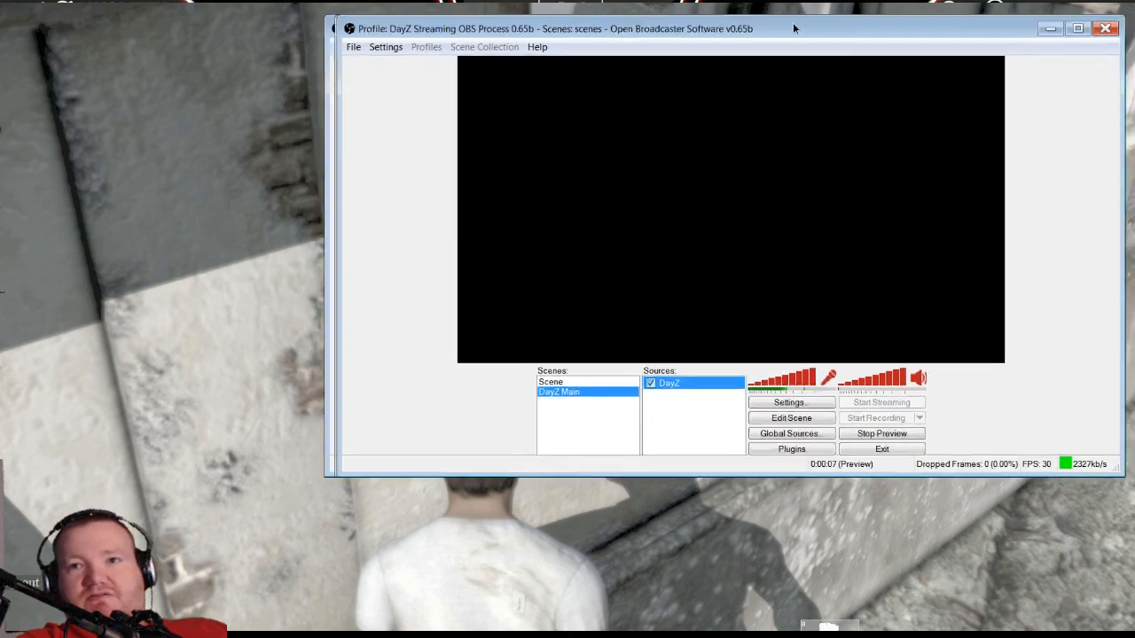
pyautogui.hotkey('alt', 'Tab')
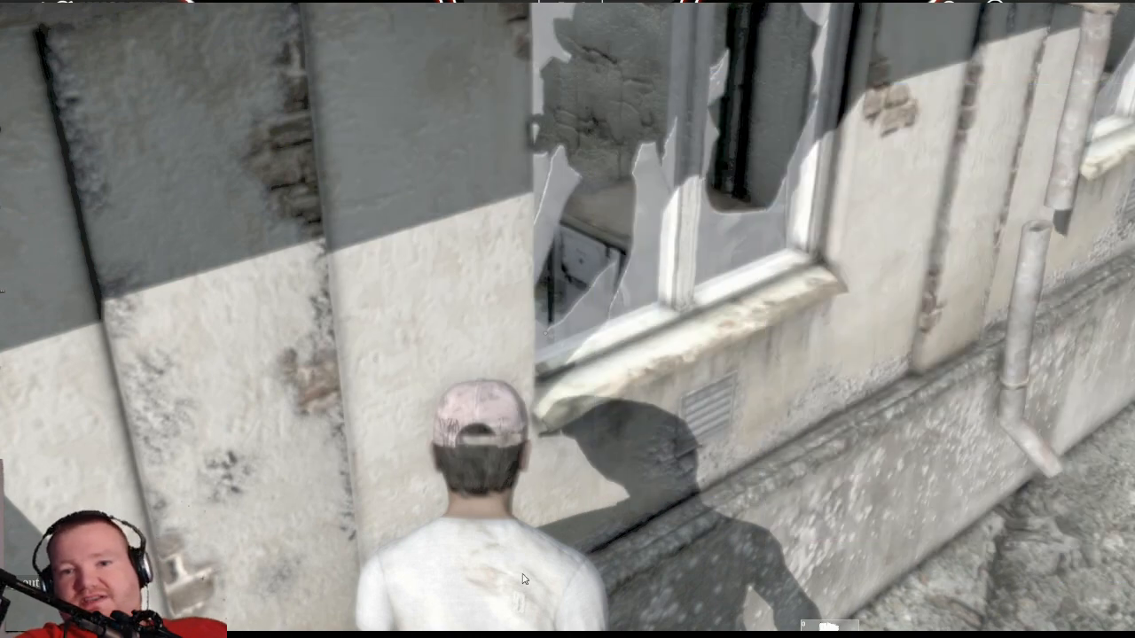
# Step: Switch repeatedly between the DayZ game and the desktop to check the game capture
pyautogui.hotkey('alt', 'Tab')
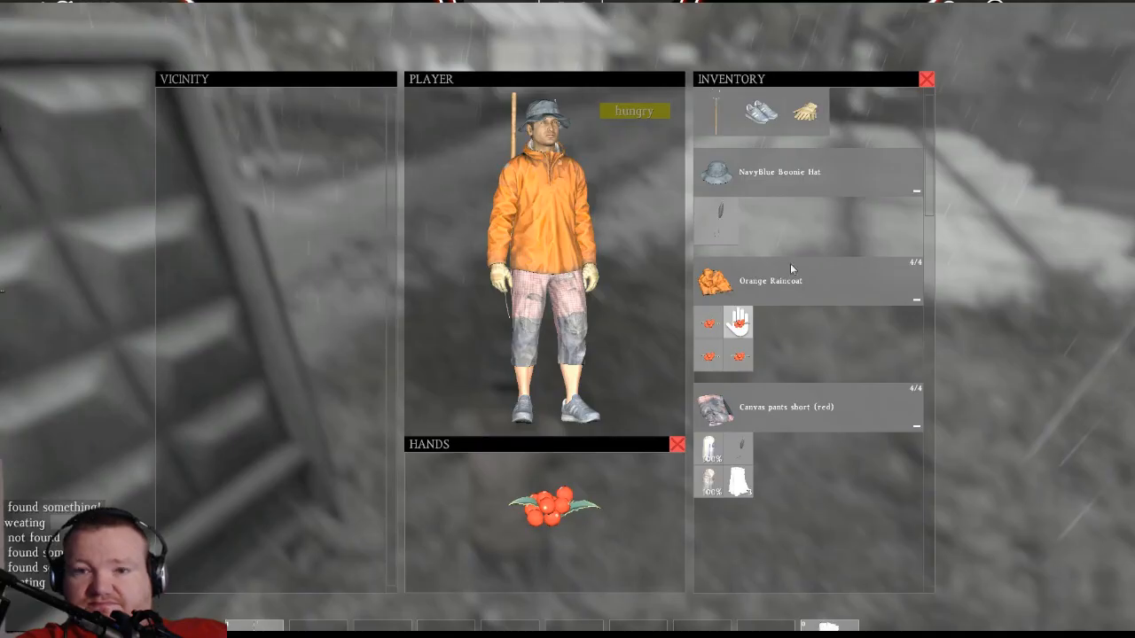
pyautogui.hotkey('alt', 'Tab')
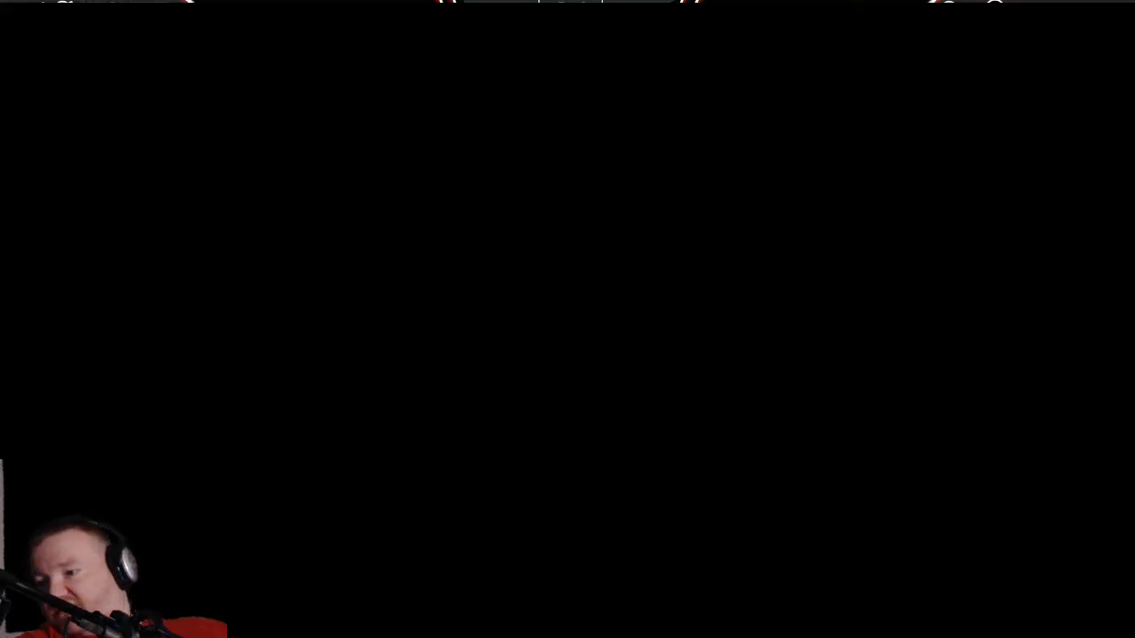
pyautogui.hotkey('alt', 'Tab')
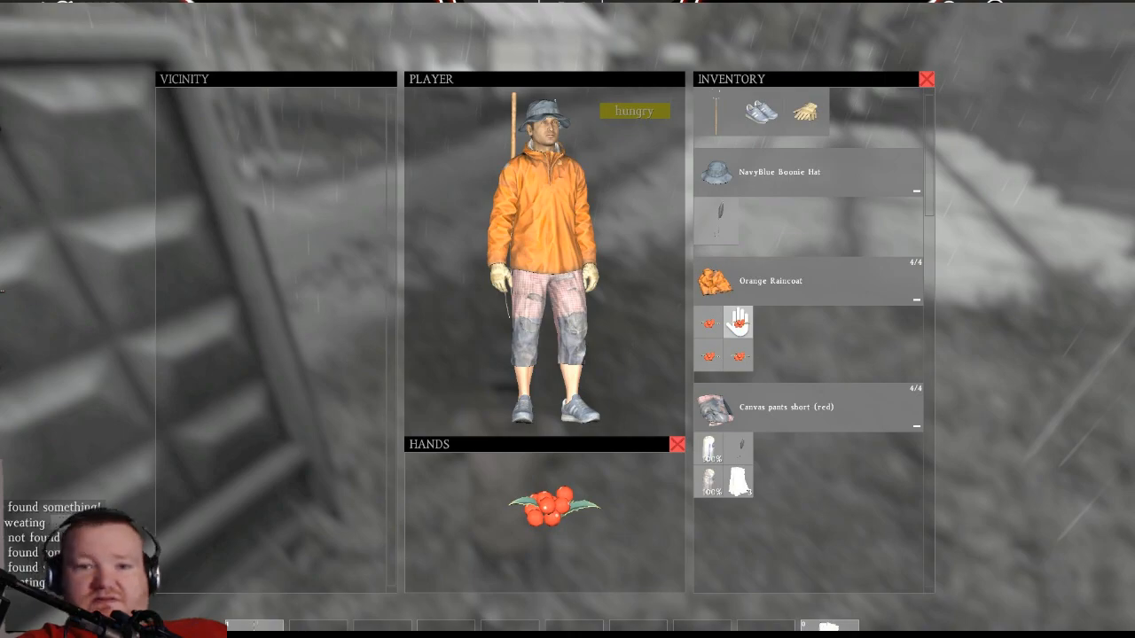
pyautogui.hotkey('alt', 'Tab')
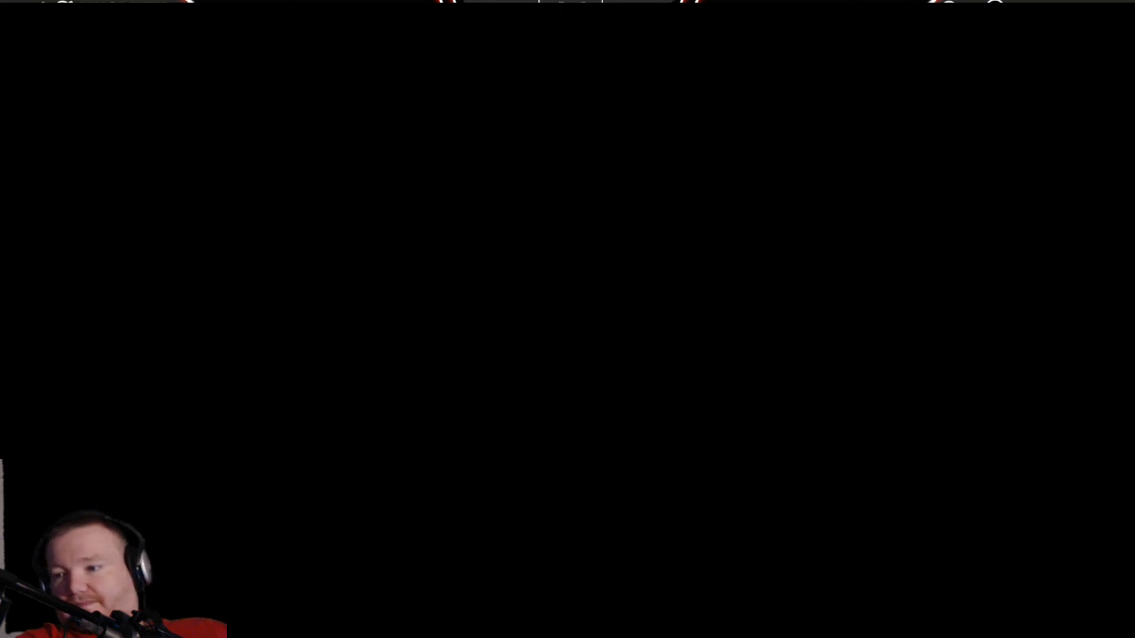
pyautogui.hotkey('alt', 'Tab')
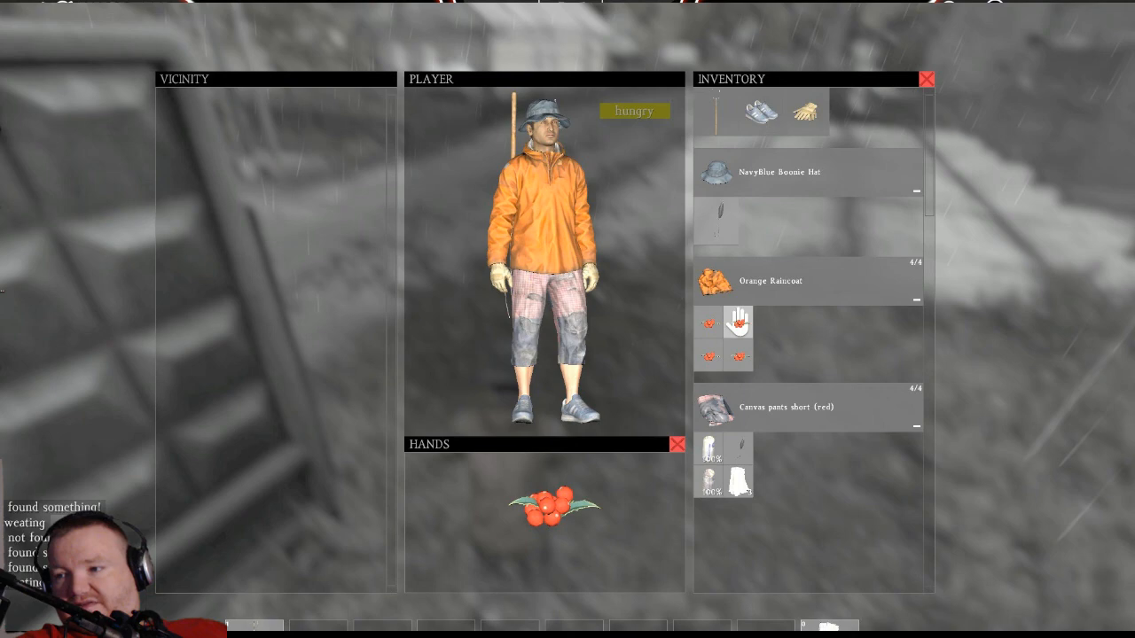
# Step: Return from the game and enable anti-cheat compatibility hooking in the DayZ Game Capture source
pyautogui.hotkey('alt', 'Tab')
pyautogui.rightClick(476, 397)
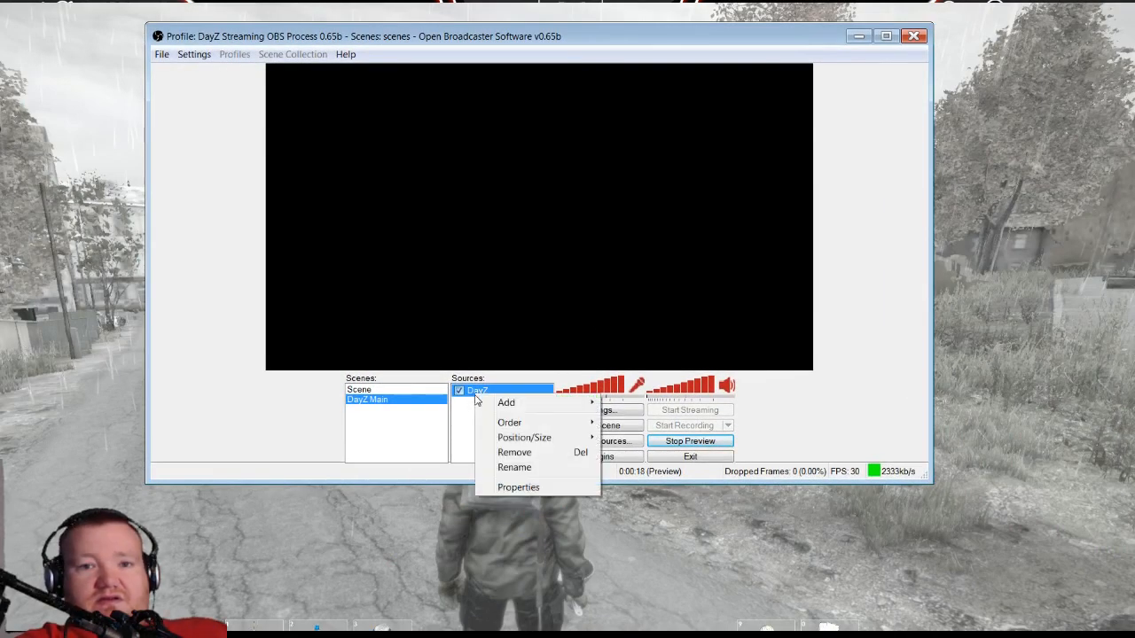
pyautogui.click(554, 487)
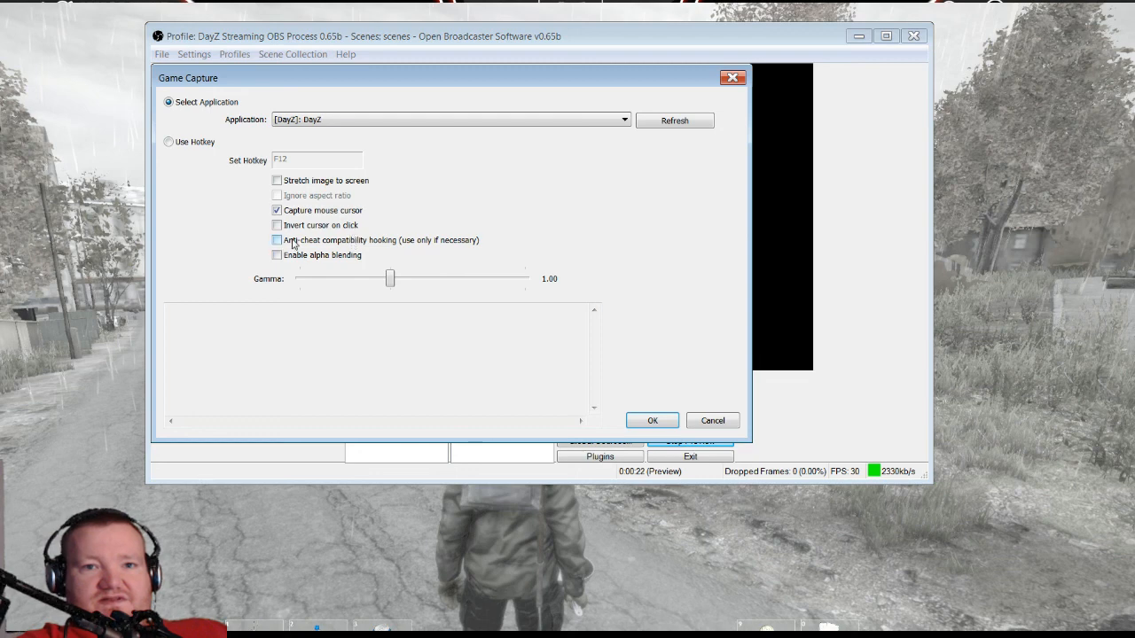
pyautogui.click(293, 242)
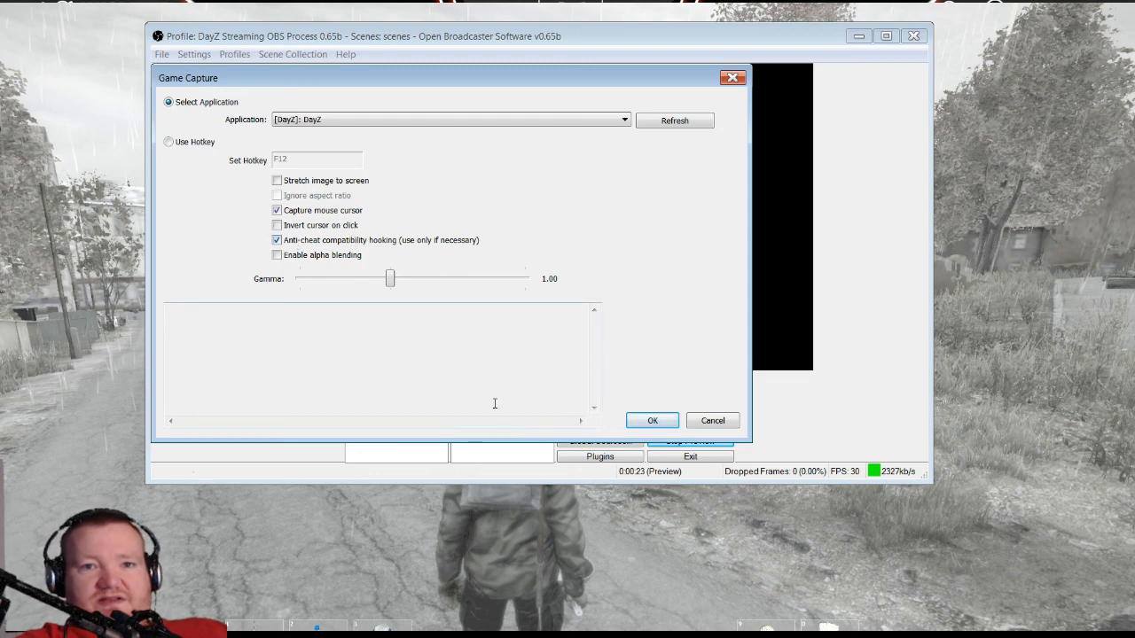
pyautogui.click(650, 420)
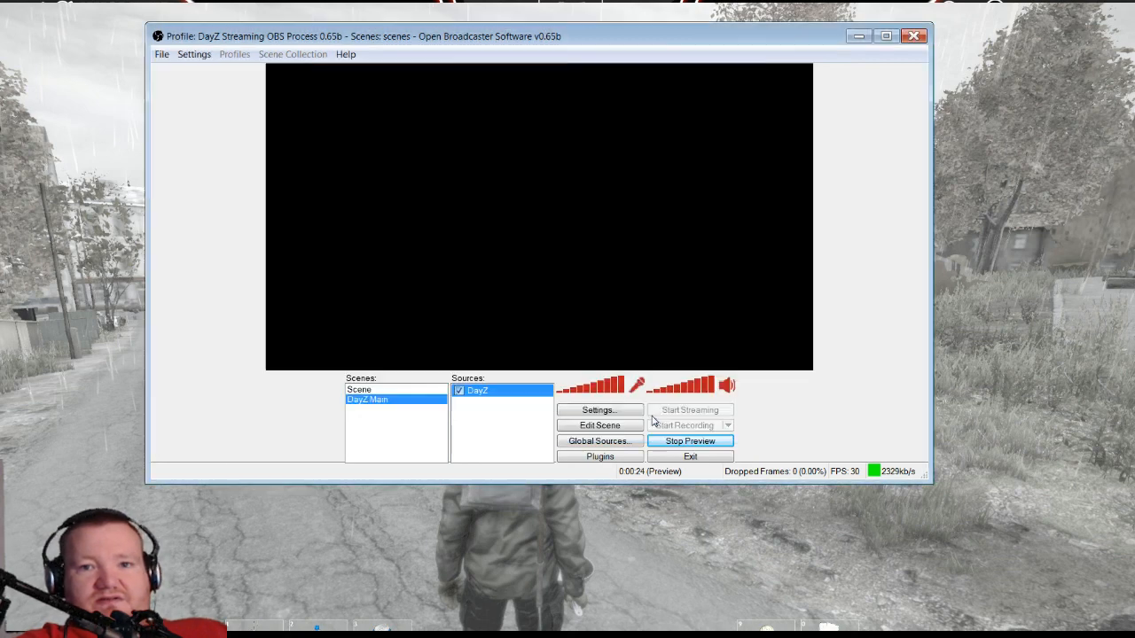
# Step: Restart the stream preview, switch to the DayZ game and back, and move the main window aside to check the capture
pyautogui.click(689, 441)
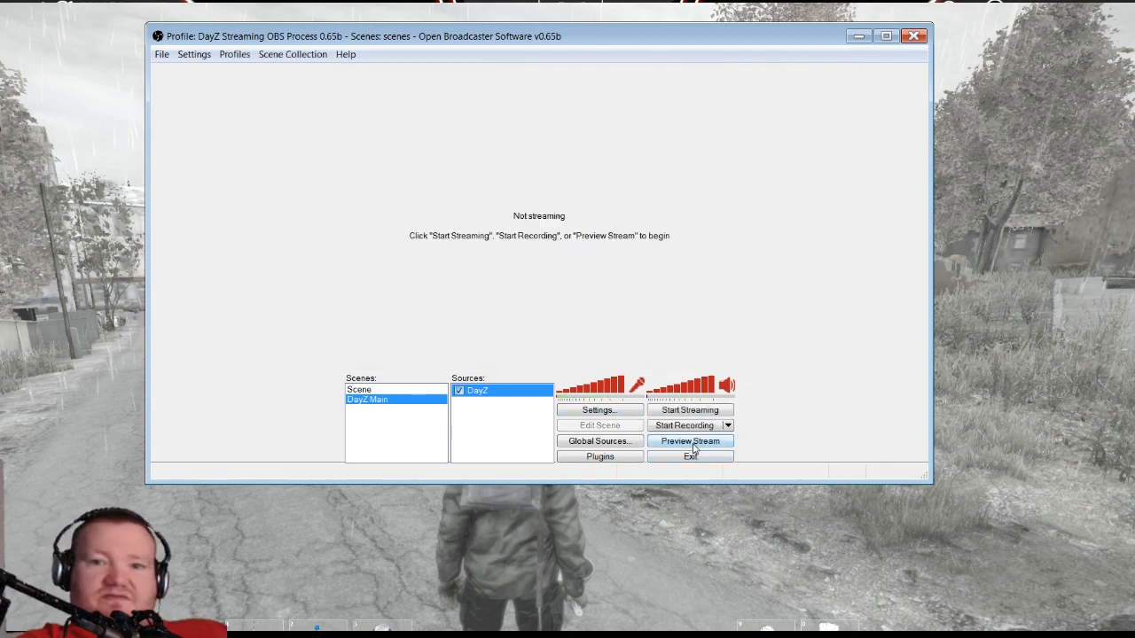
pyautogui.click(699, 443)
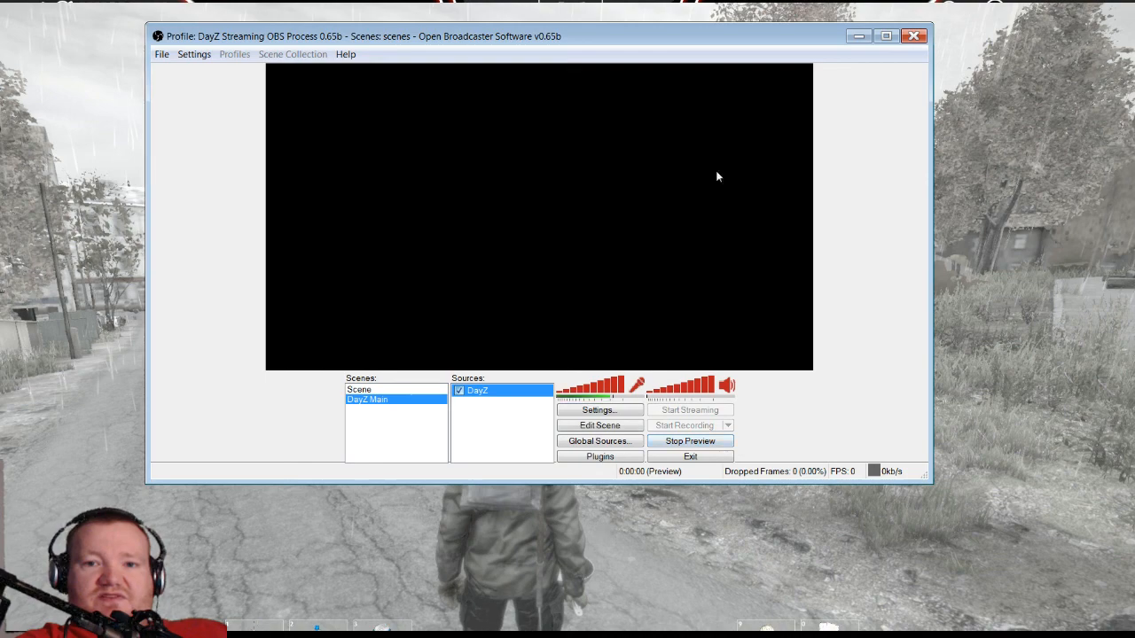
pyautogui.hotkey('alt', 'Tab')
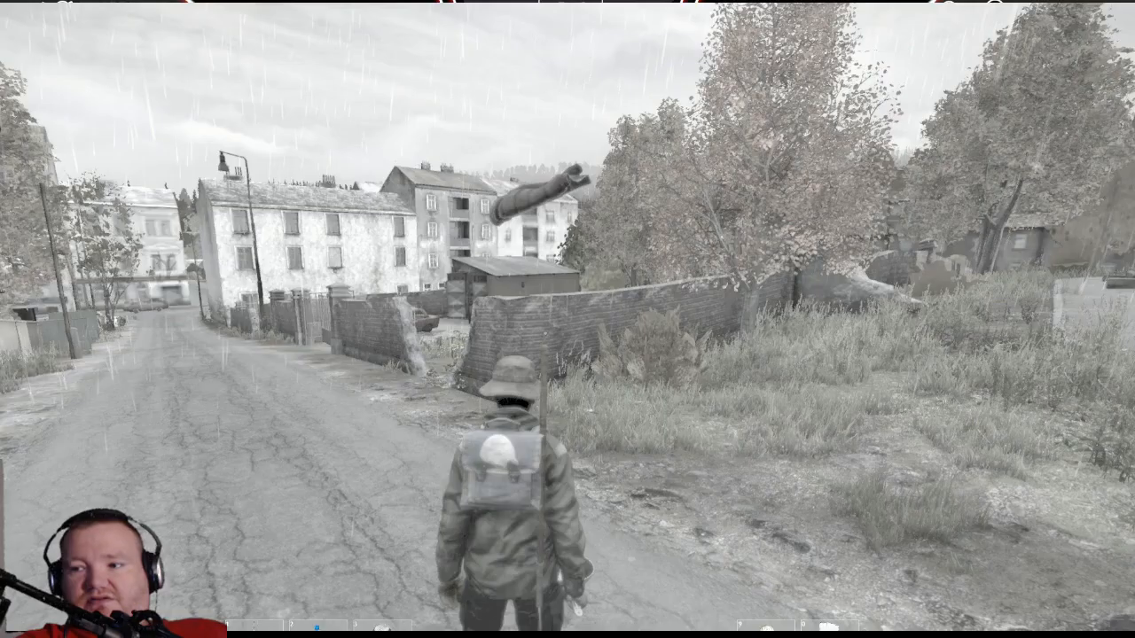
pyautogui.moveTo(1134, 34); pyautogui.dragTo(525, 80)
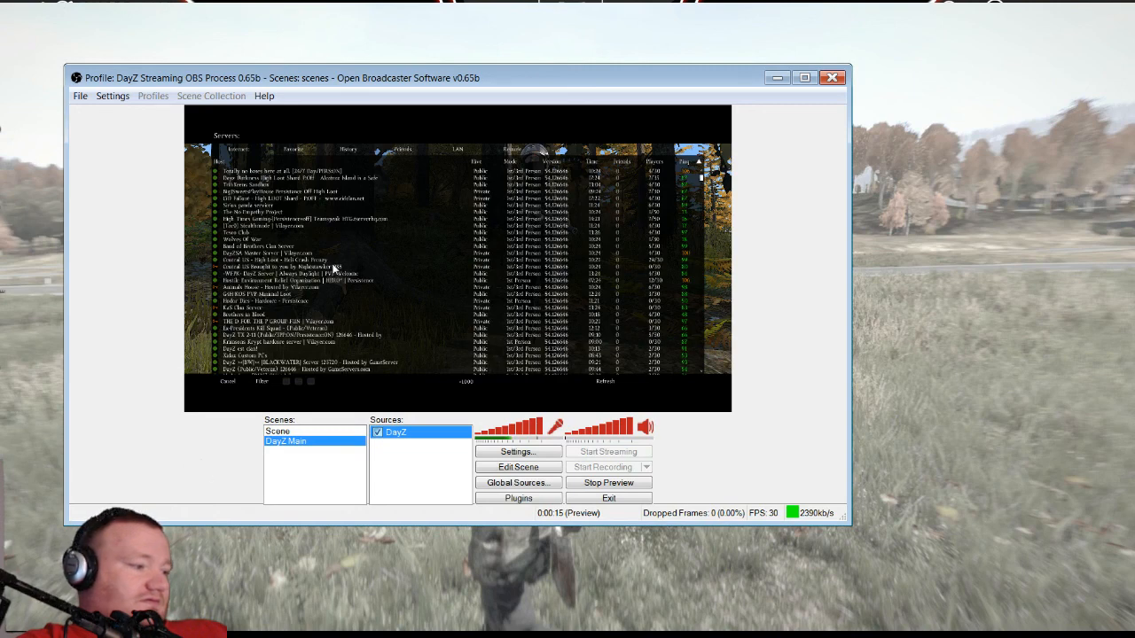
pyautogui.click(493, 466)
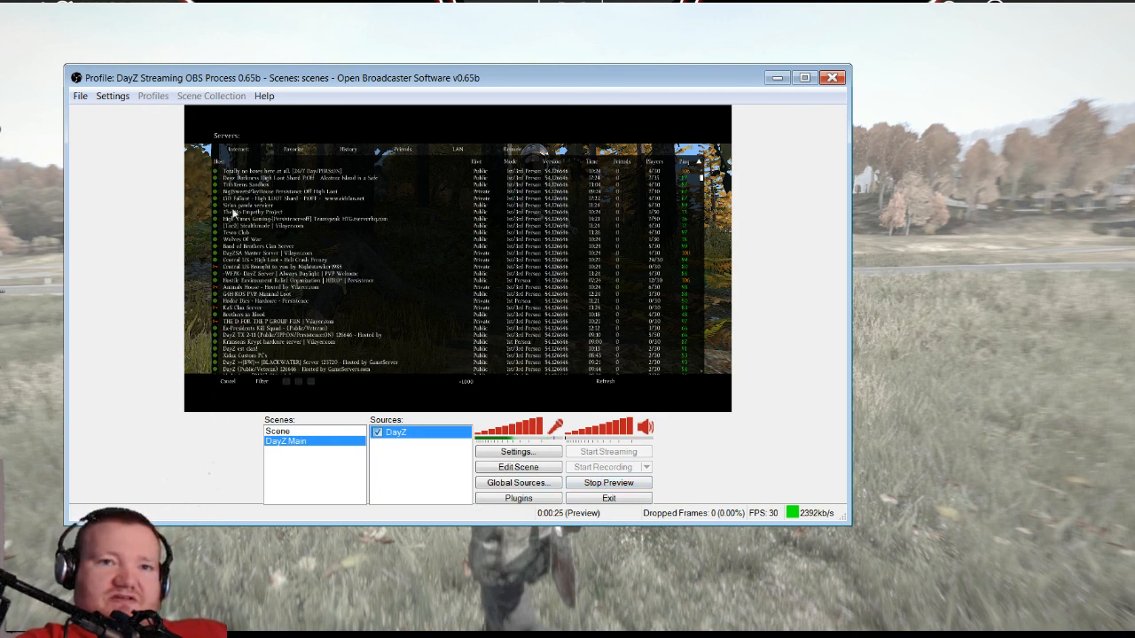
pyautogui.click(271, 99)
pyautogui.click(249, 82)
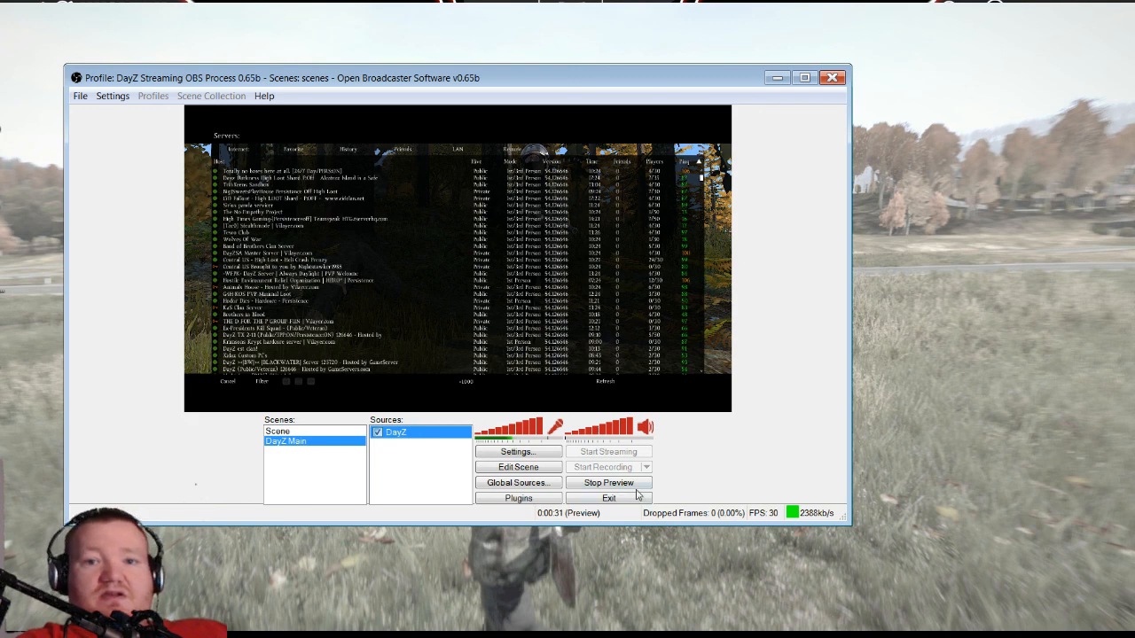
# Step: Reopen the DayZ source's Game Capture properties, keep "[DayZ]: DayZ" as the captured application, and confirm
pyautogui.rightClick(403, 433)
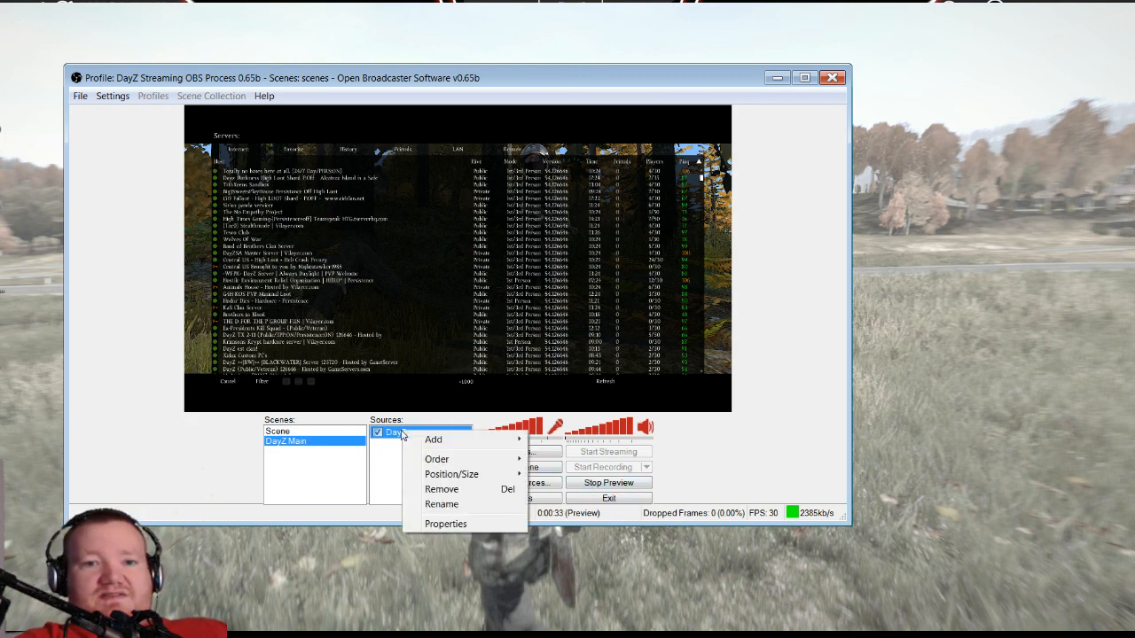
pyautogui.click(454, 524)
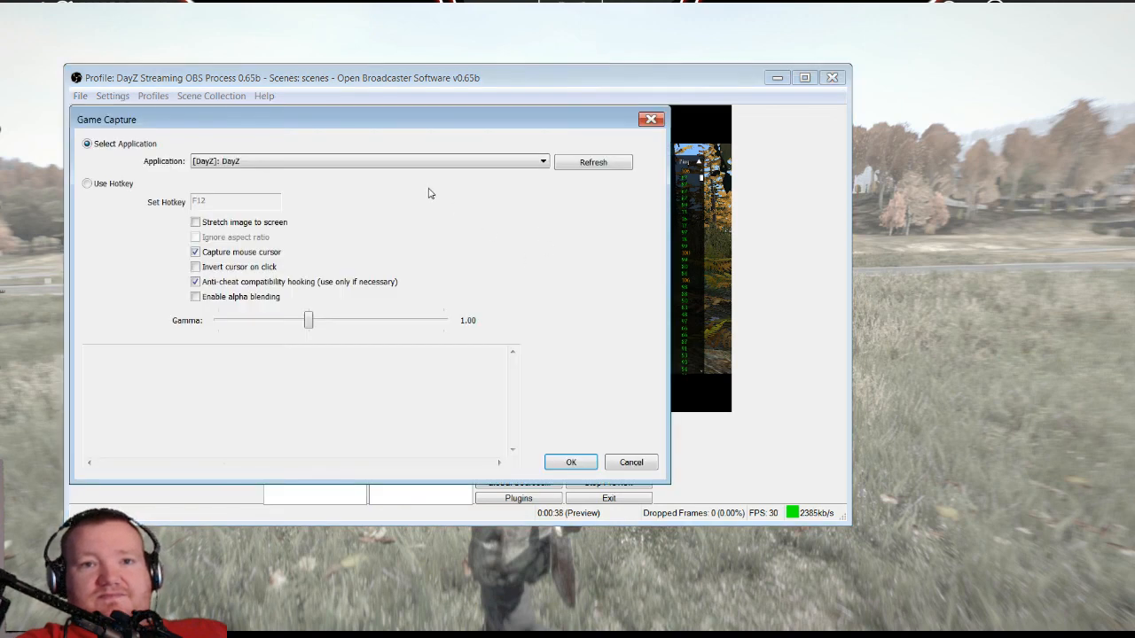
pyautogui.click(256, 162)
pyautogui.click(218, 168)
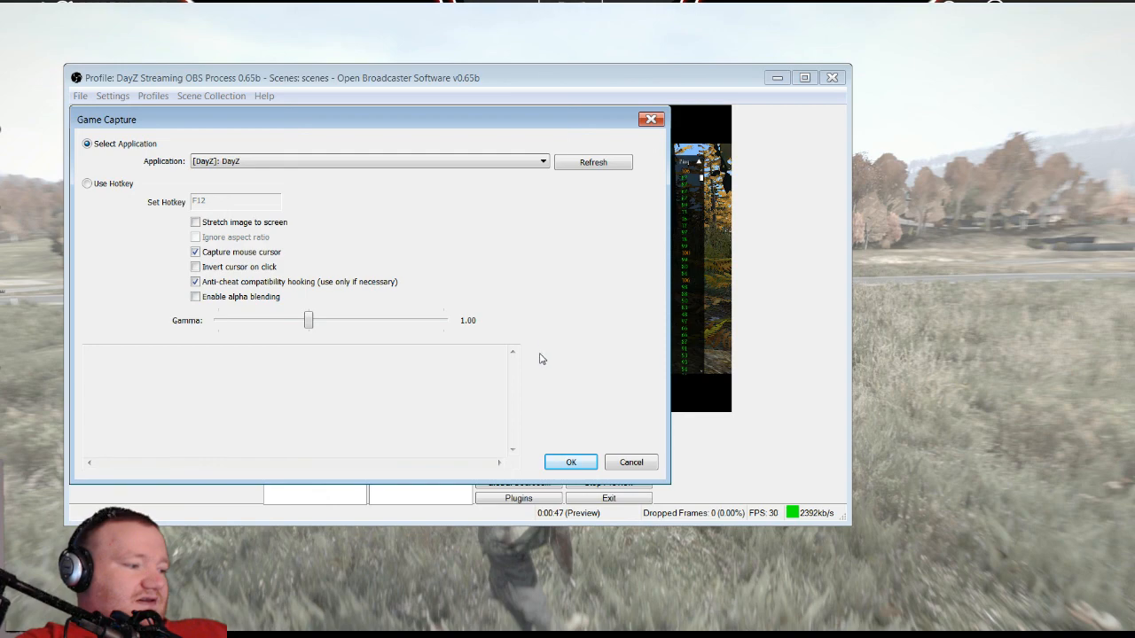
pyautogui.click(559, 464)
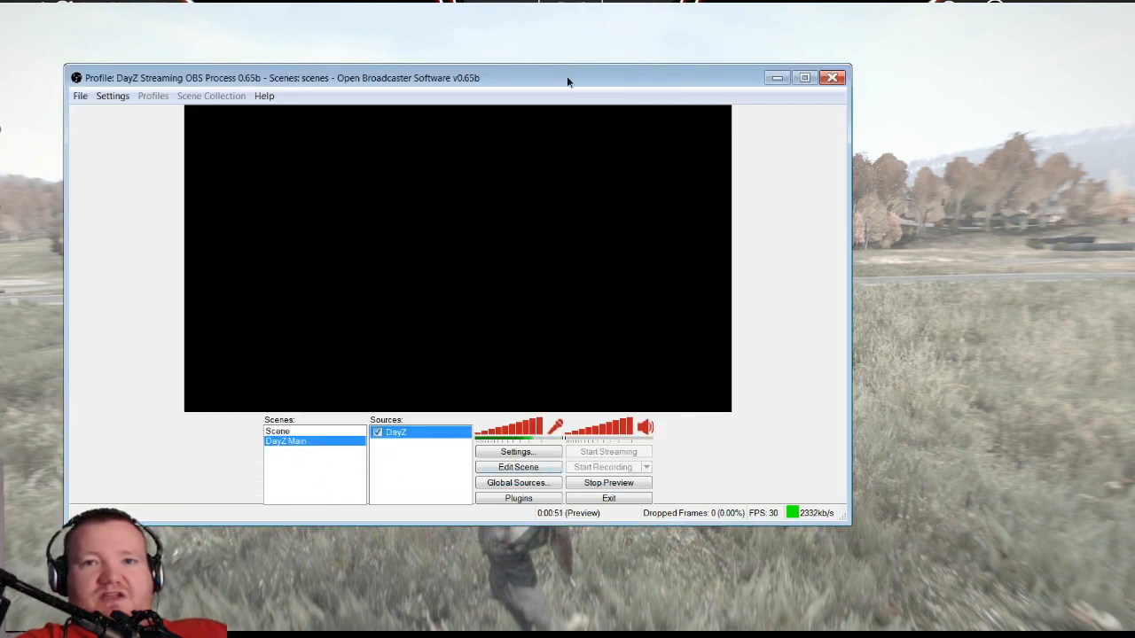
# Step: Minimize the streaming window, restore it to check the game capture in the preview, and move it aside
pyautogui.click(776, 77)
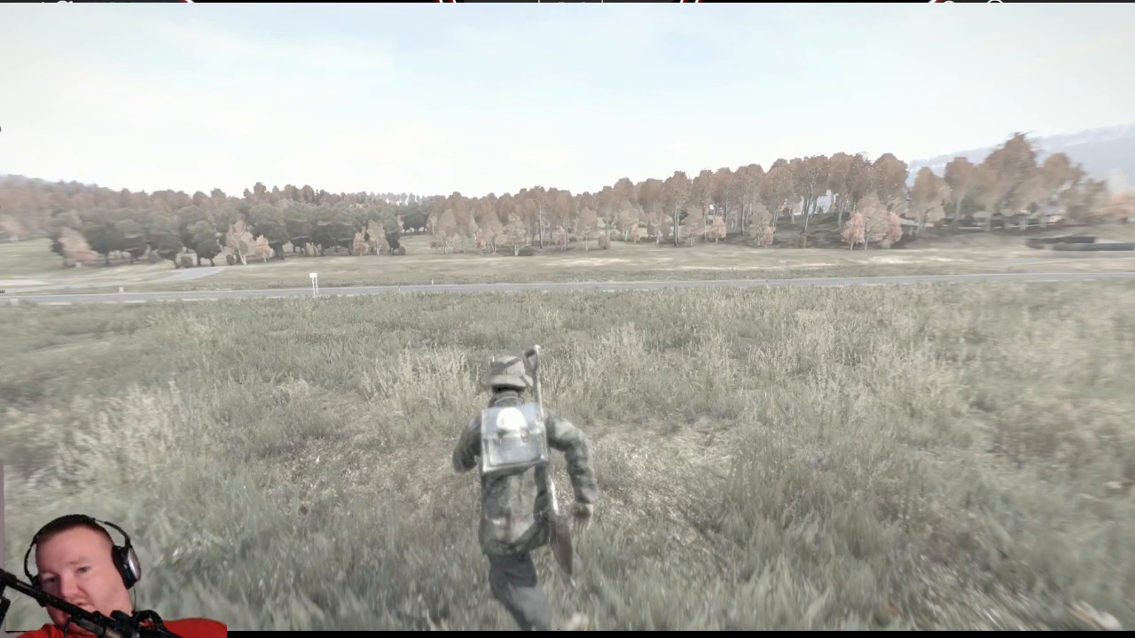
pyautogui.click(536, 633)
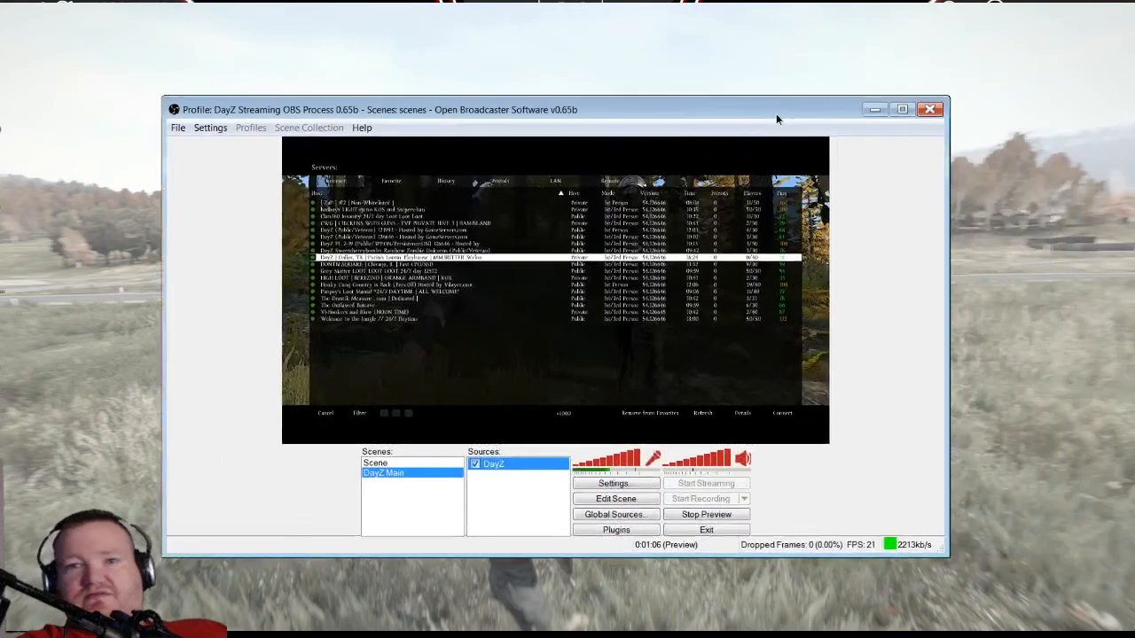
pyautogui.moveTo(776, 113); pyautogui.dragTo(694, 115)
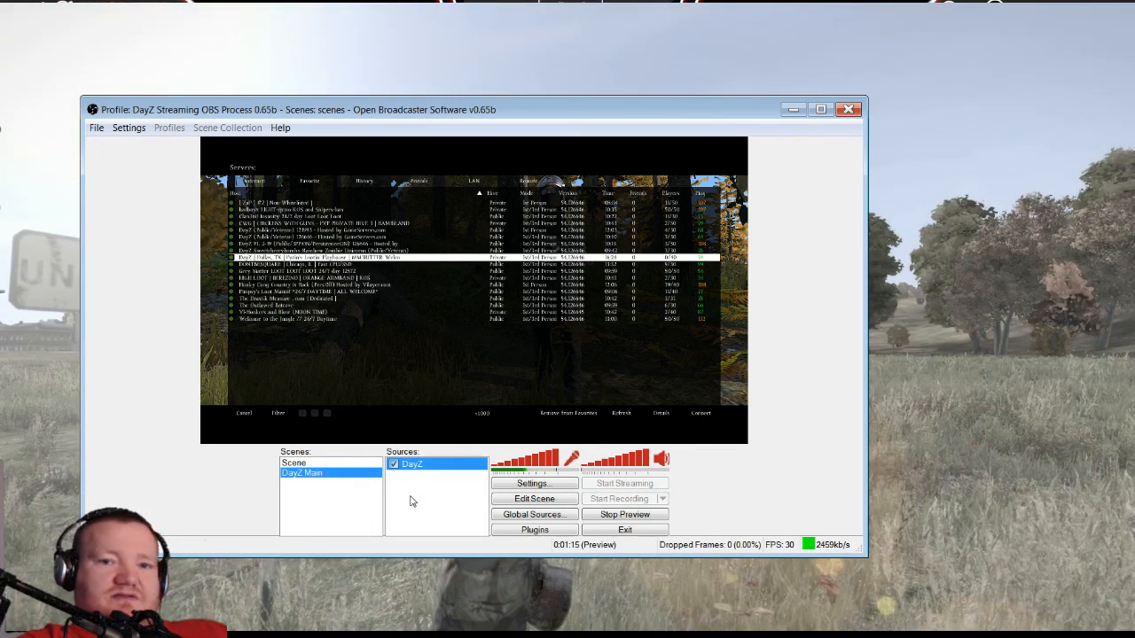
# Step: Add an Image source named "DayZ MOTD coverup" to the DayZ Main scene
pyautogui.rightClick(410, 495)
pyautogui.moveTo(461, 502)
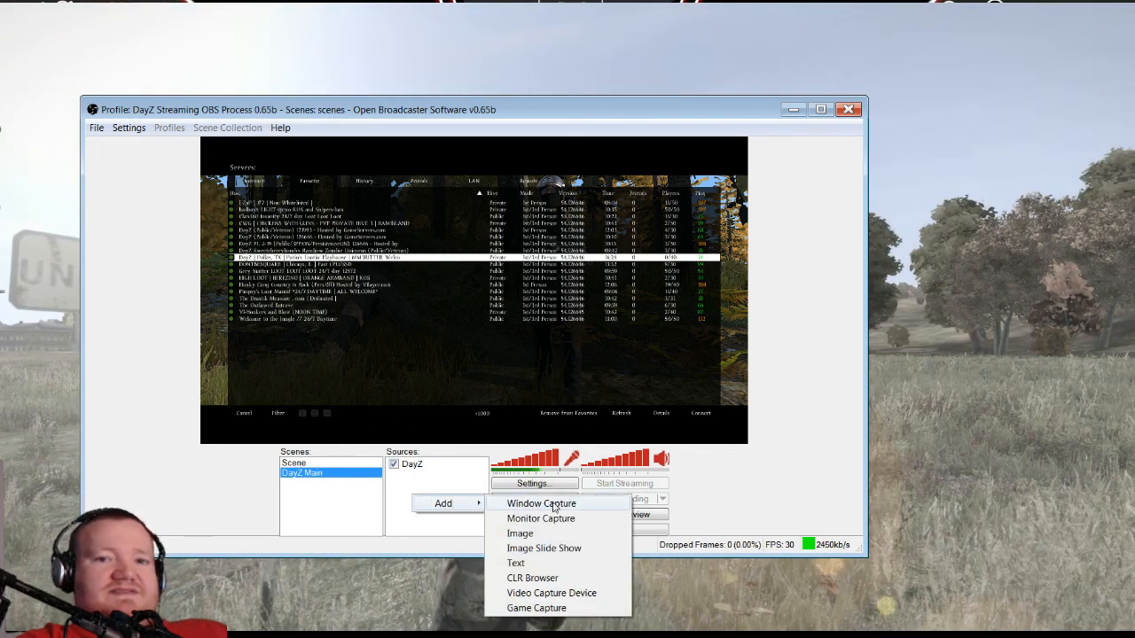
pyautogui.click(521, 535)
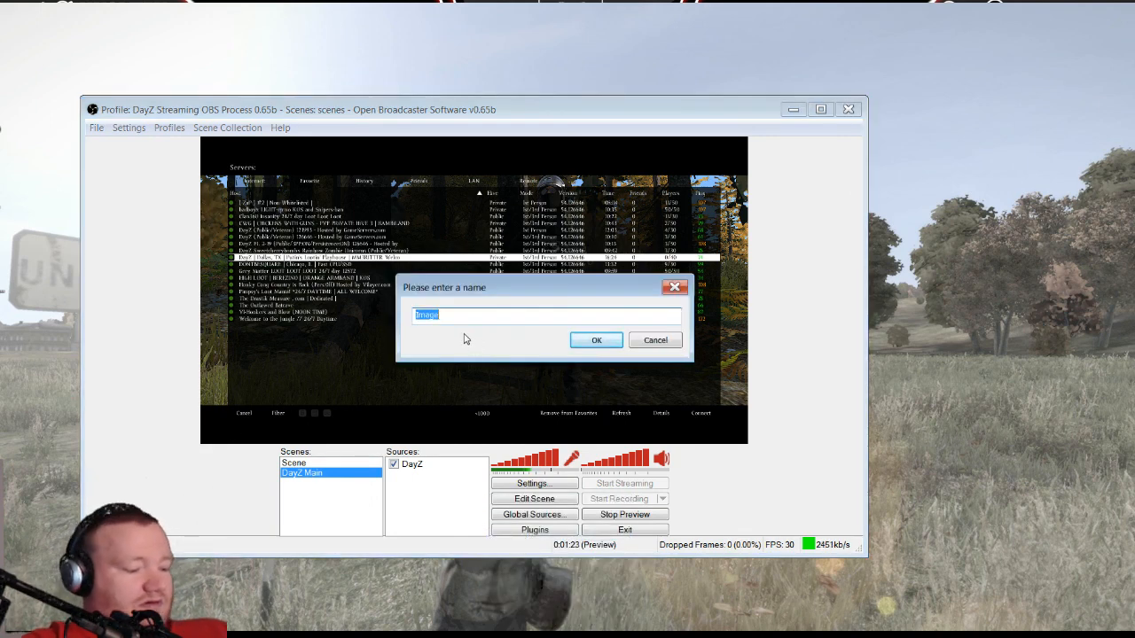
pyautogui.write('Day')
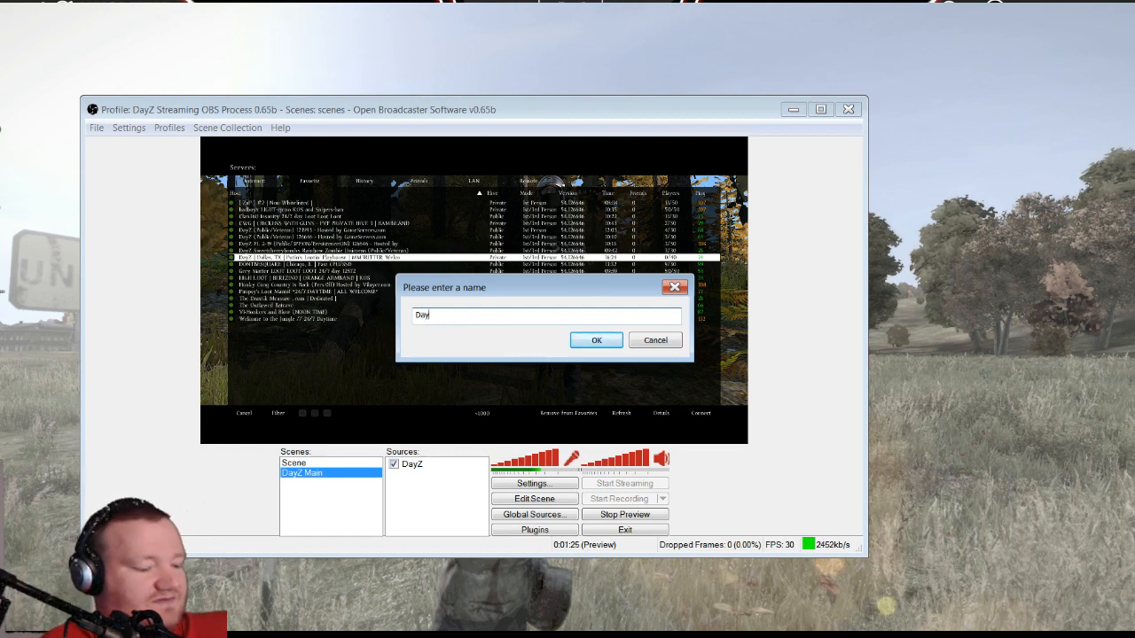
pyautogui.write('Z MOT')
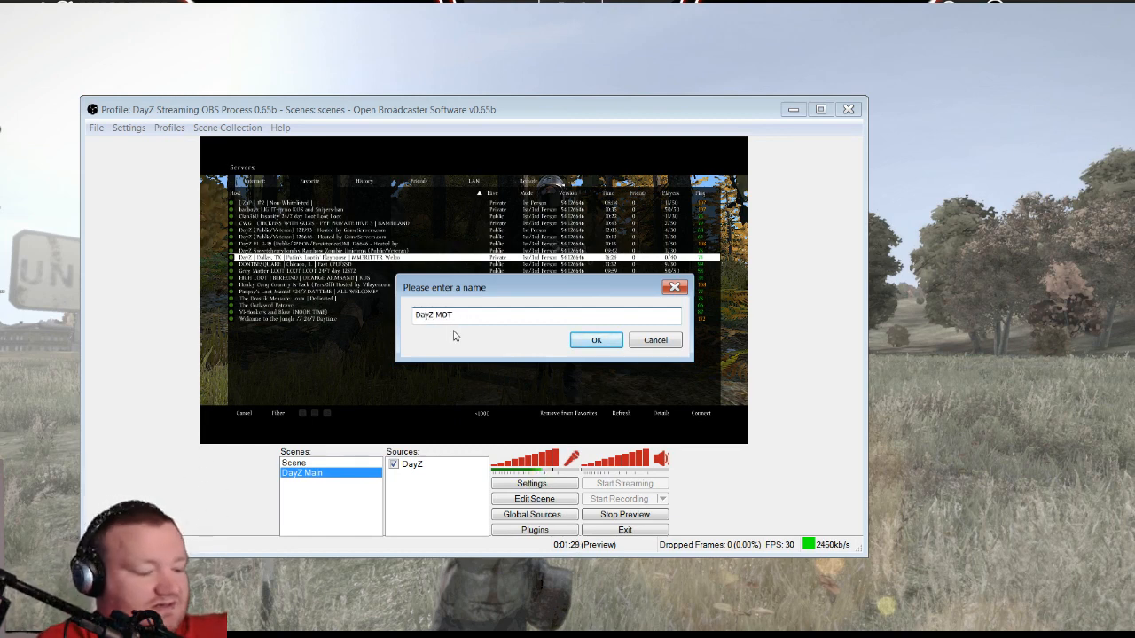
pyautogui.write('D coverup')
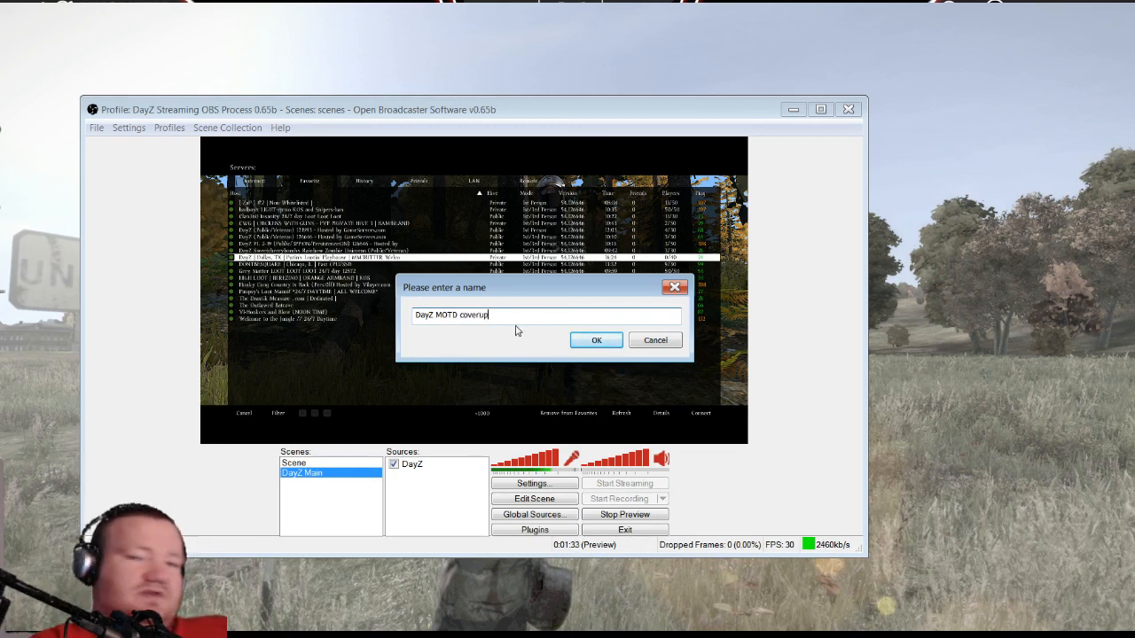
pyautogui.click(599, 340)
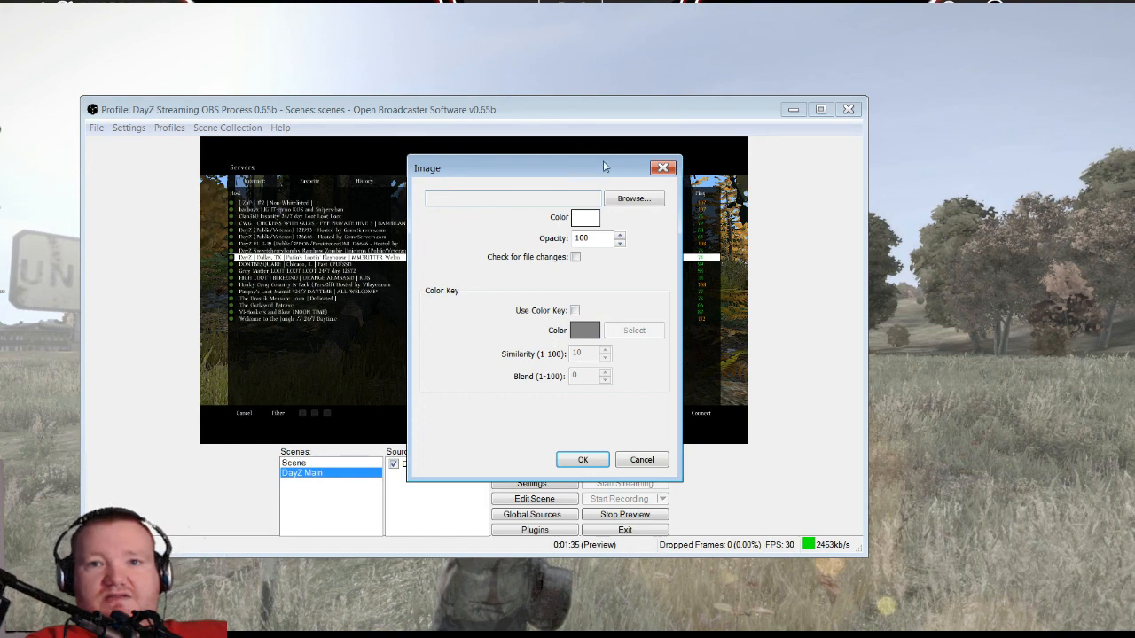
# Step: Use youtubebanner.png from the Pictures library as the coverup source's image and confirm
pyautogui.click(612, 199)
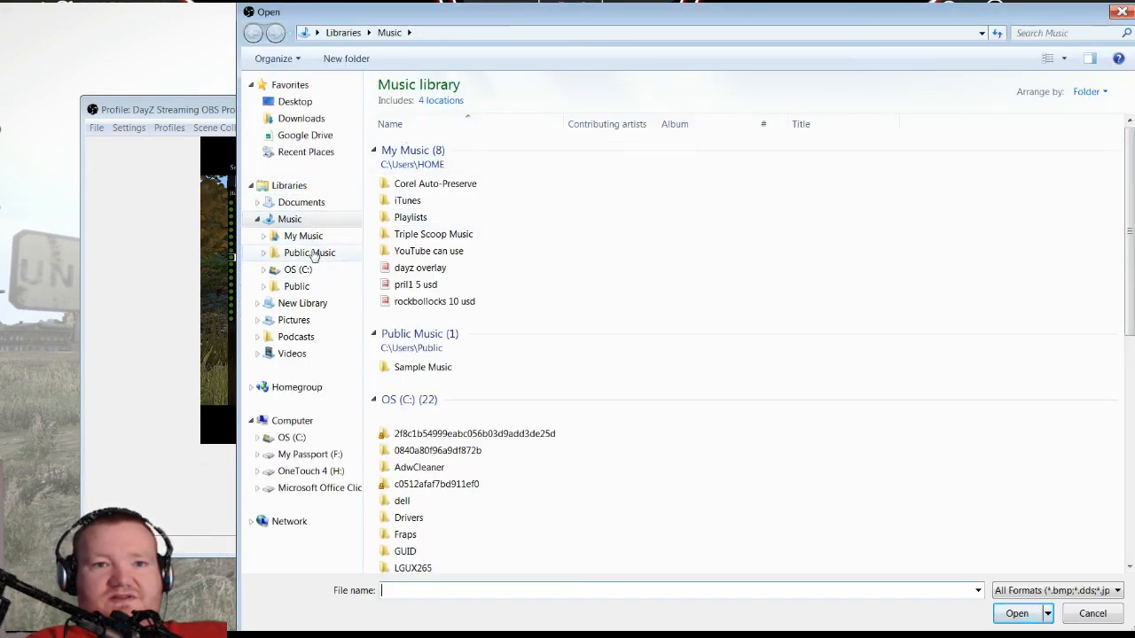
pyautogui.click(297, 320)
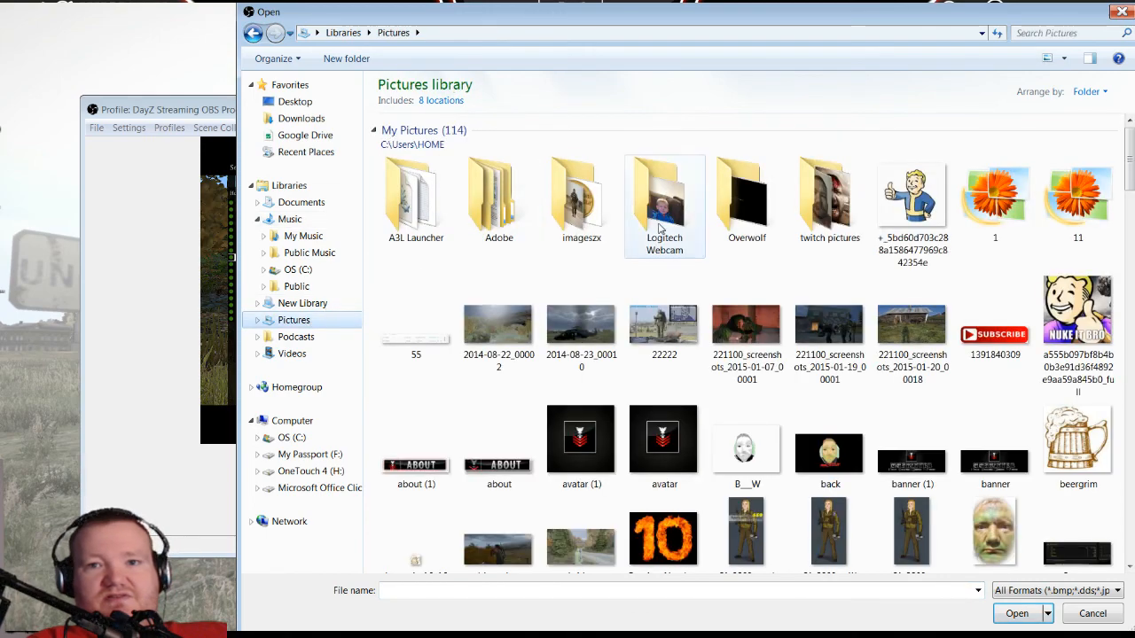
pyautogui.scroll(-12, 660, 229)
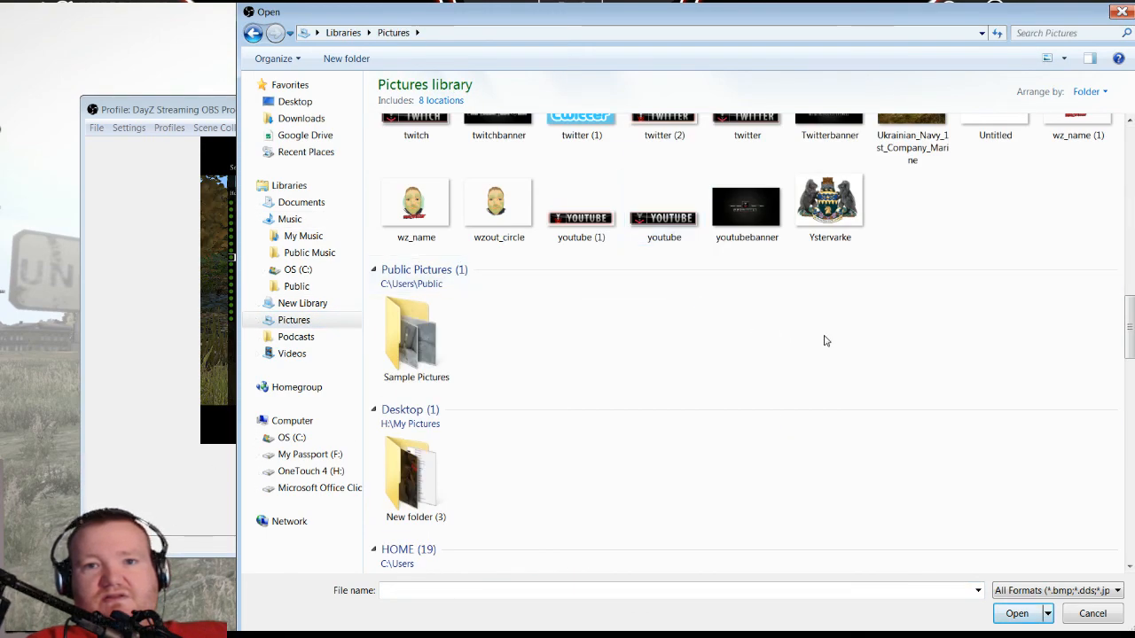
pyautogui.scroll(3, 824, 340)
pyautogui.doubleClick(735, 474)
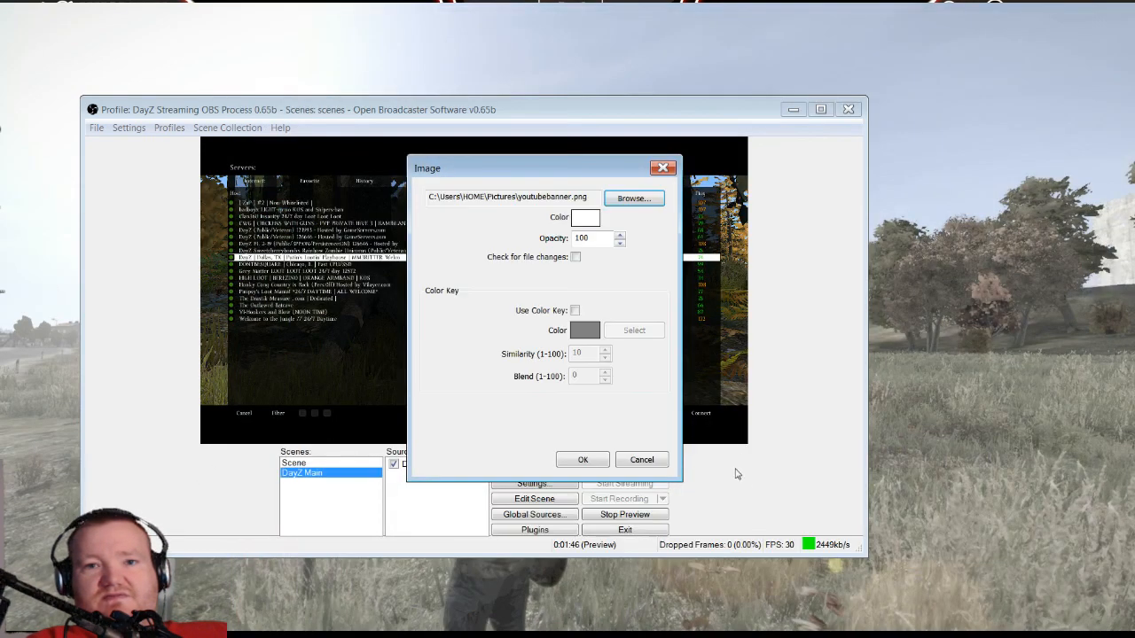
pyautogui.click(584, 460)
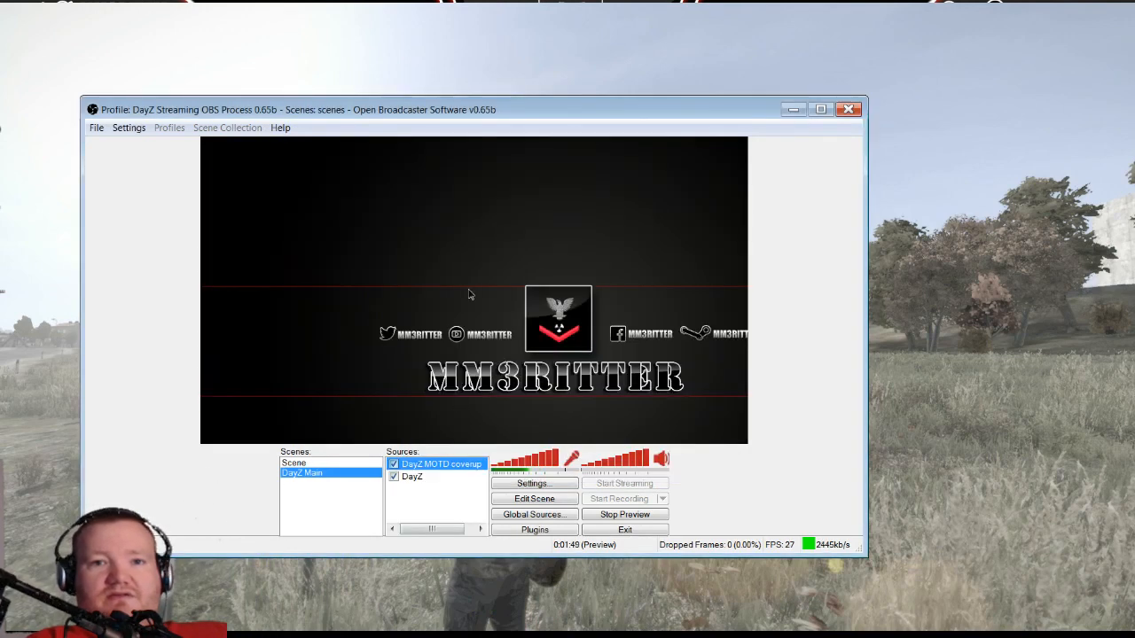
# Step: Reset the DayZ MOTD coverup image's size and move it to the top of the scene
pyautogui.rightClick(308, 261)
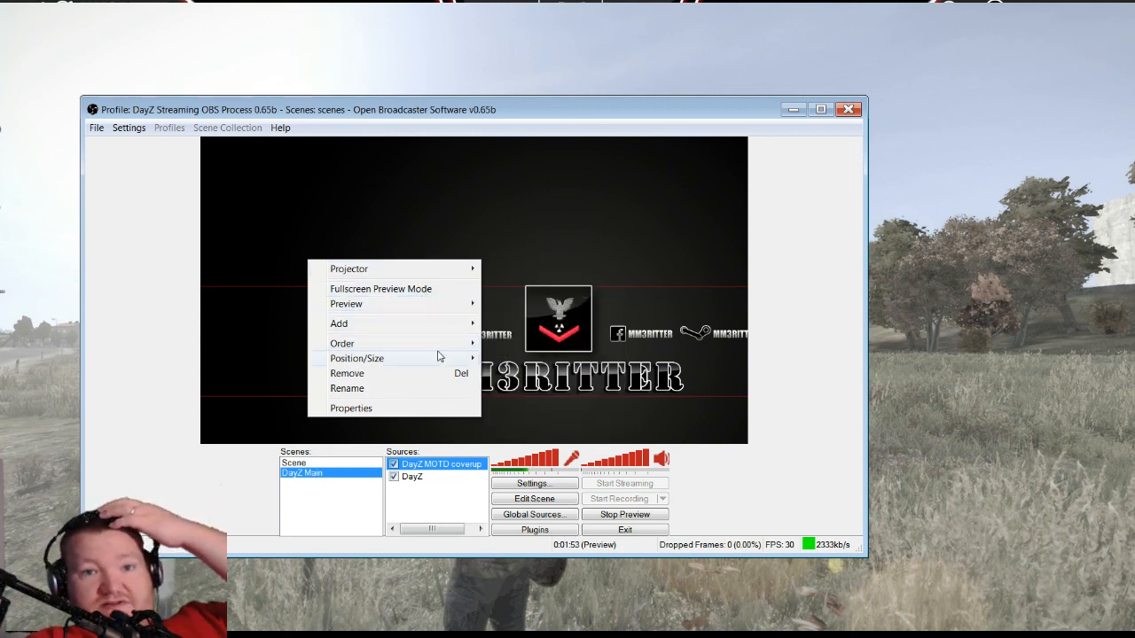
pyautogui.moveTo(445, 358)
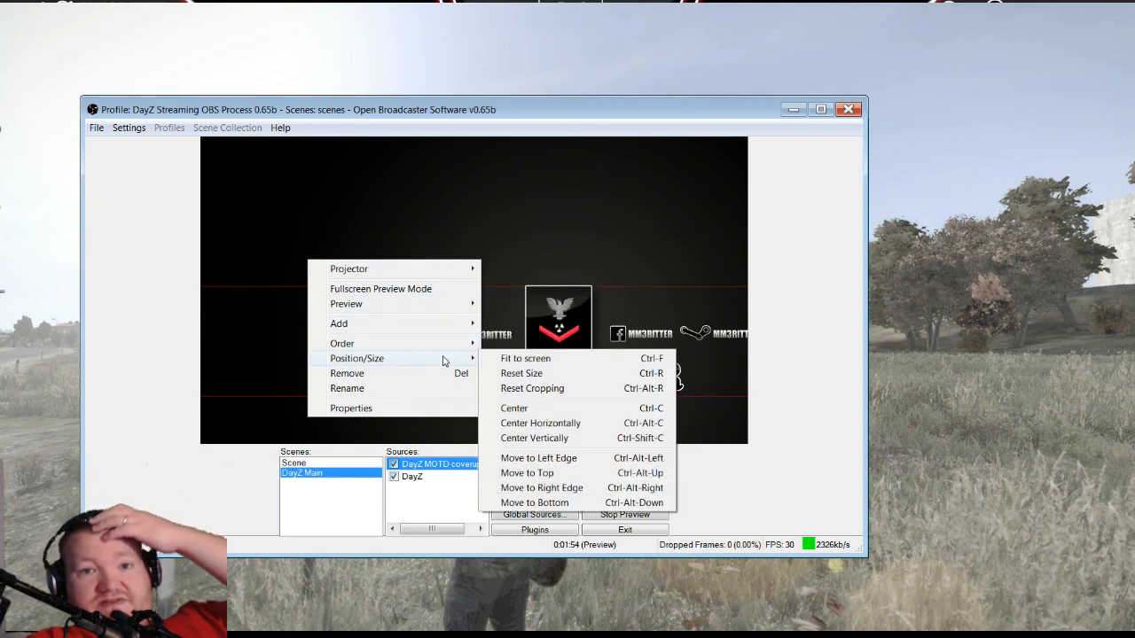
pyautogui.click(572, 376)
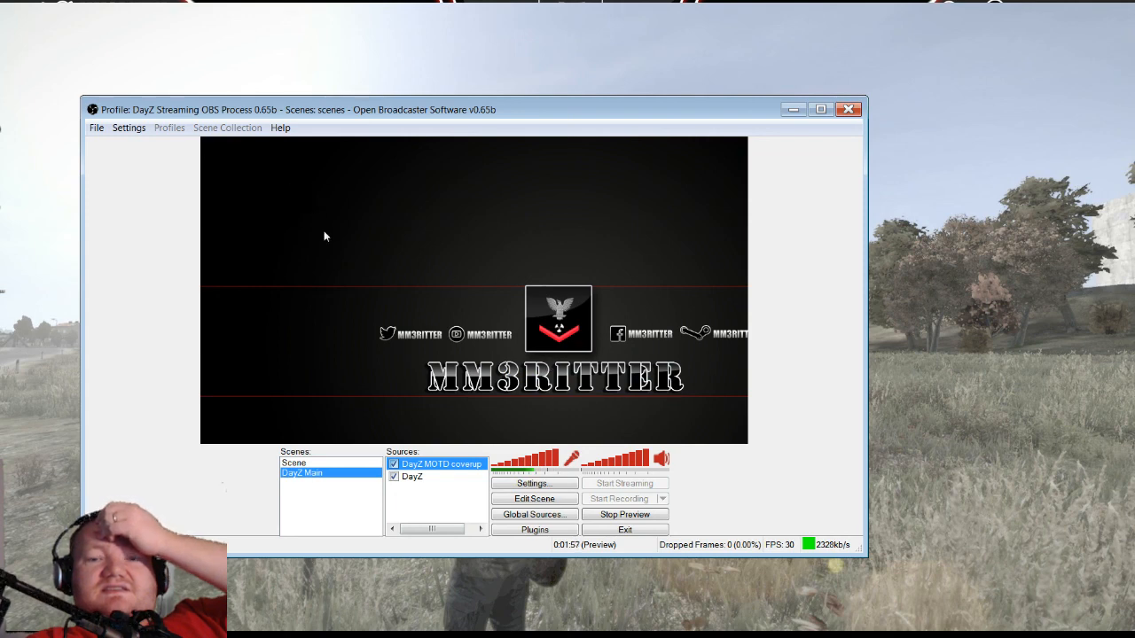
pyautogui.rightClick(346, 214)
pyautogui.moveTo(499, 310)
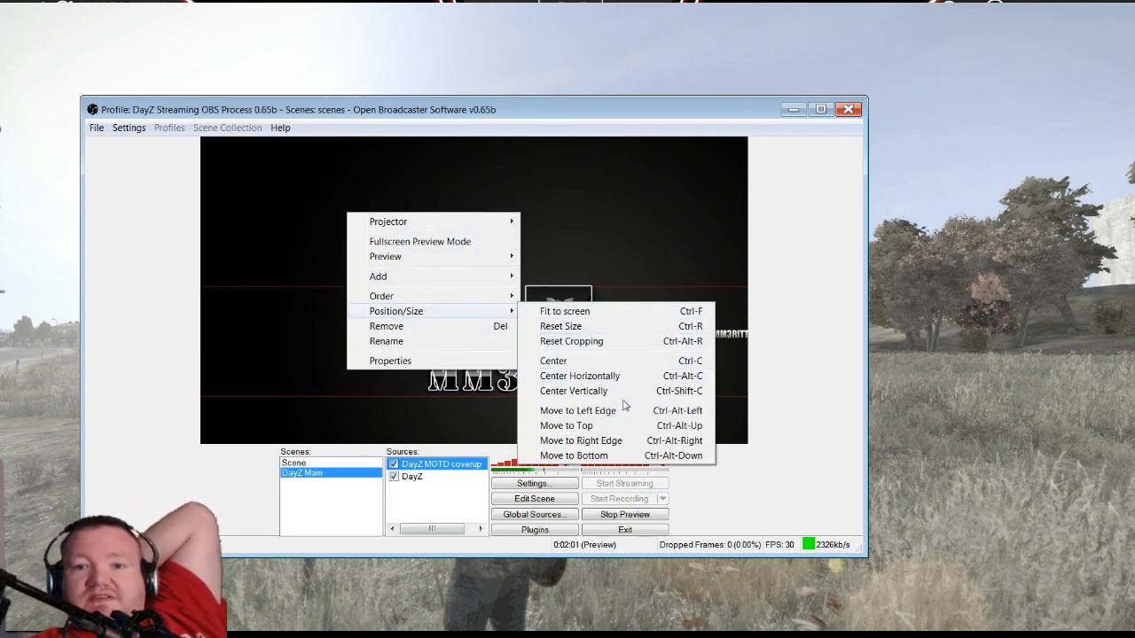
pyautogui.click(618, 427)
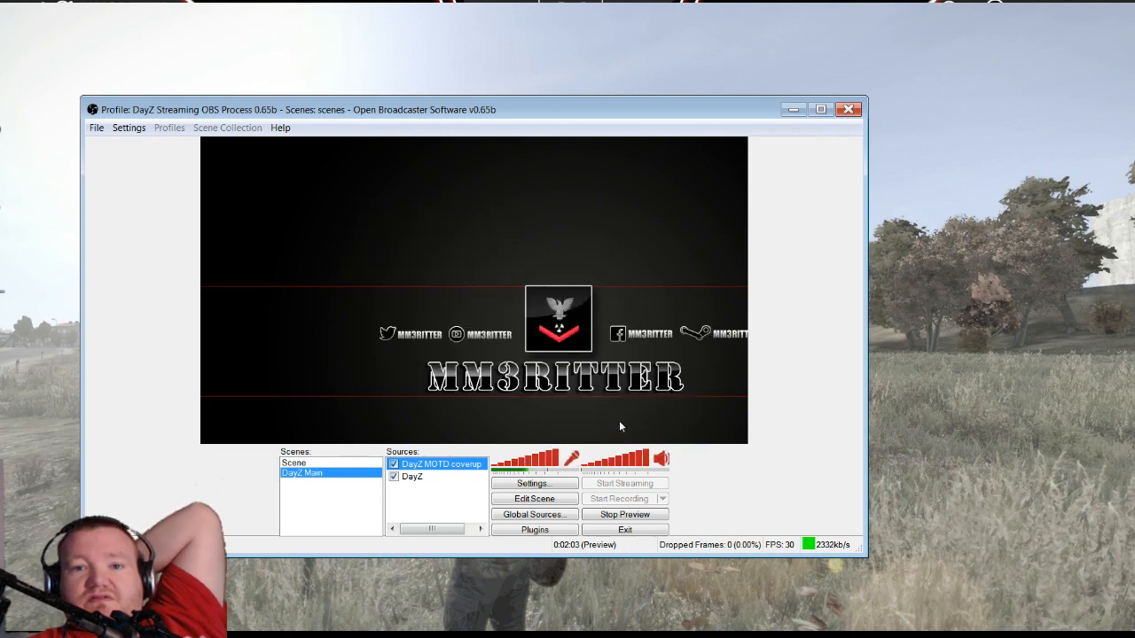
# Step: Choose scale-to-fit mode for the preview and reset the DayZ MOTD coverup image's size
pyautogui.rightClick(485, 262)
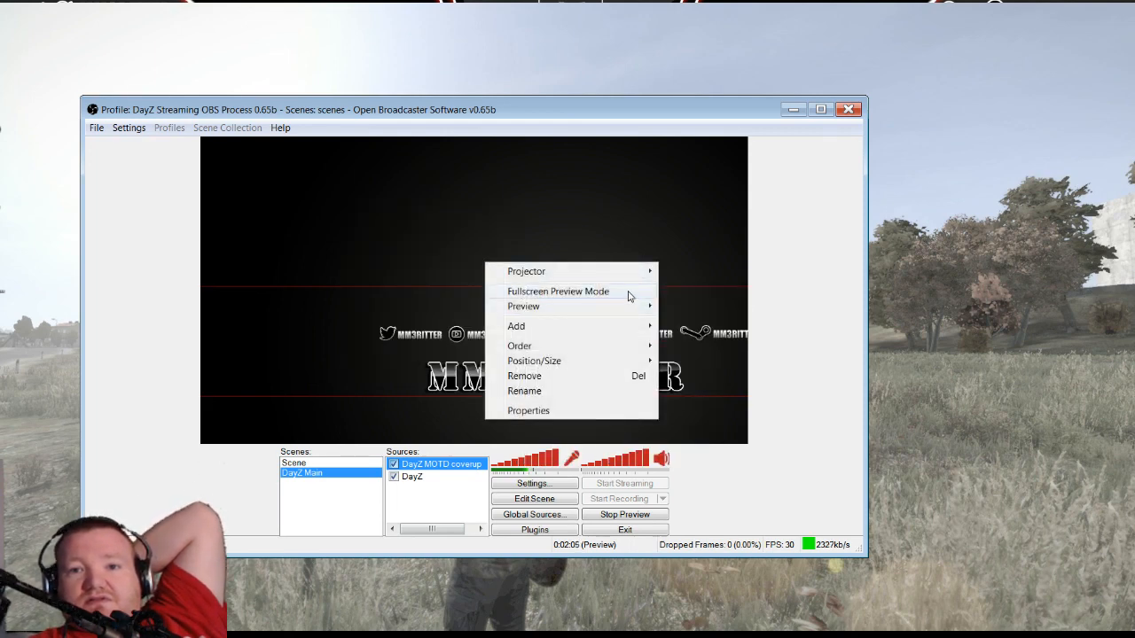
pyautogui.moveTo(635, 306)
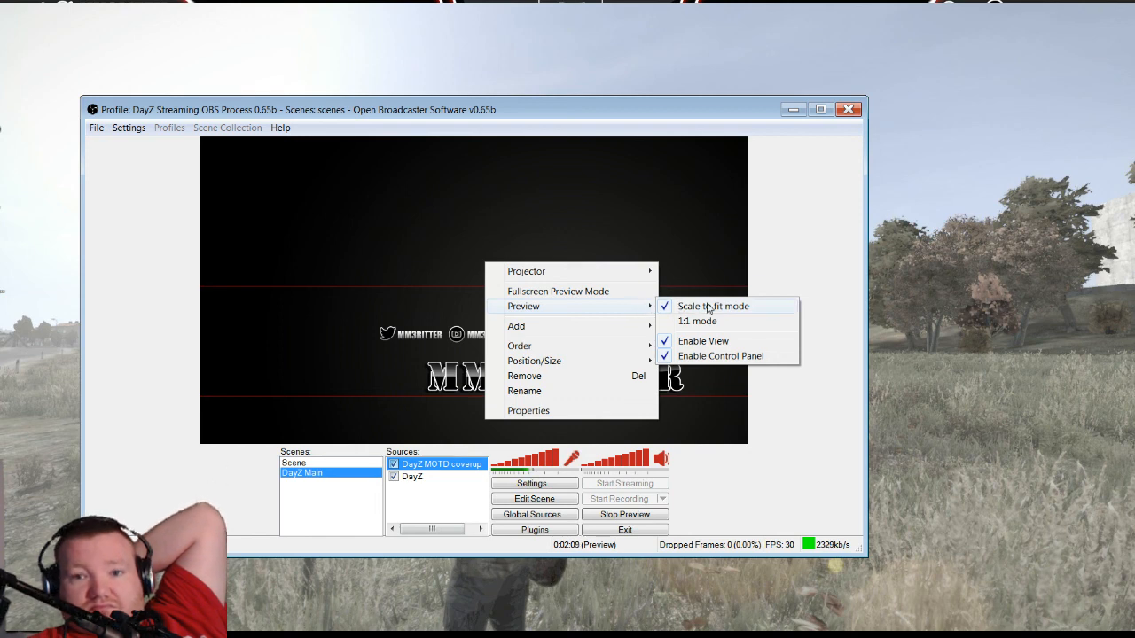
pyautogui.click(709, 308)
pyautogui.rightClick(551, 277)
pyautogui.moveTo(688, 376)
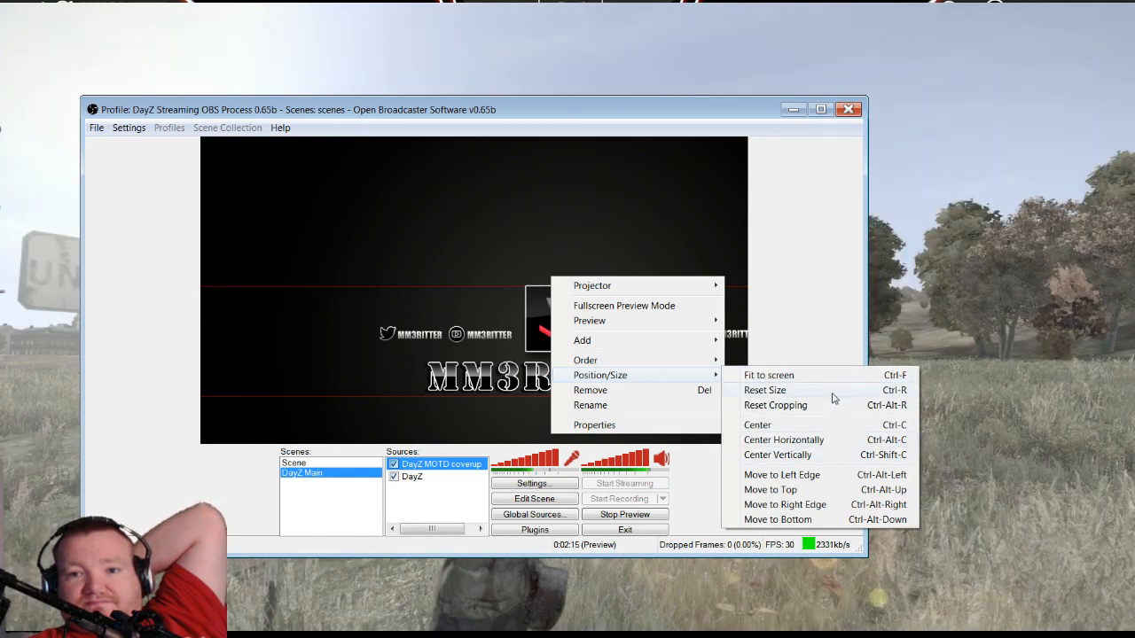
pyautogui.click(843, 393)
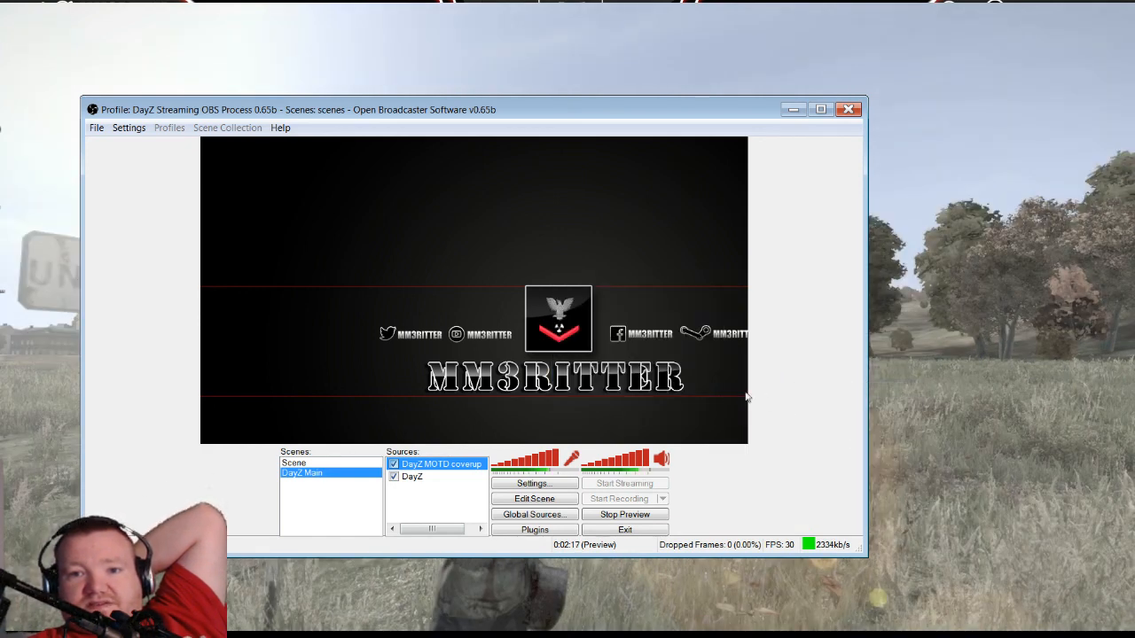
# Step: Reset the DayZ MOTD coverup image's cropping, once with the source hidden and once with it shown
pyautogui.click(393, 464)
pyautogui.rightClick(414, 464)
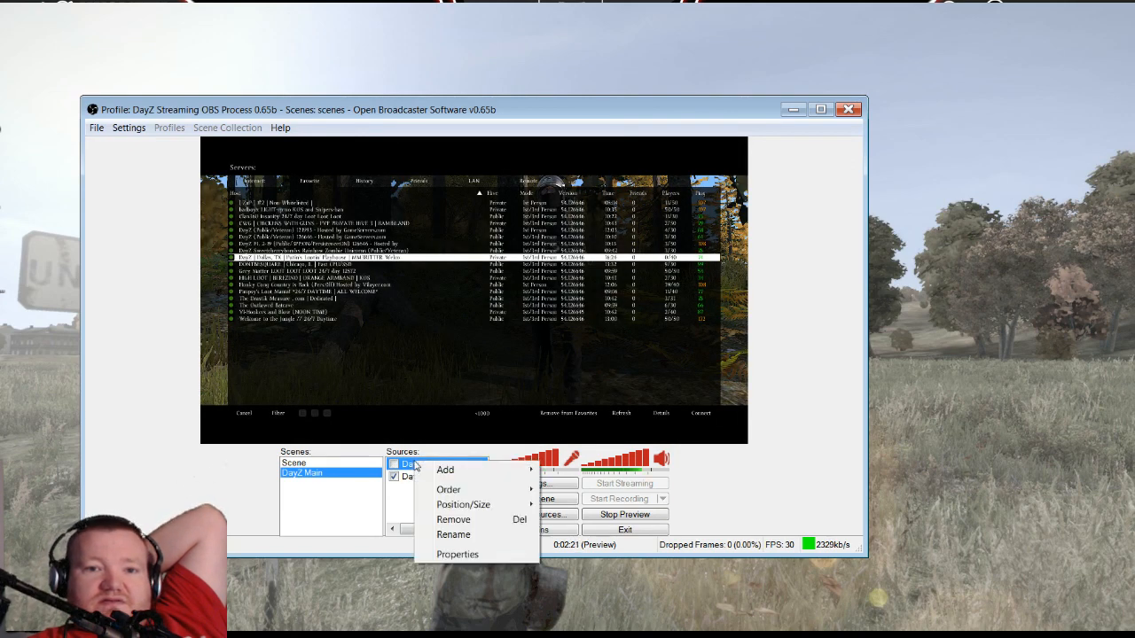
pyautogui.moveTo(501, 504)
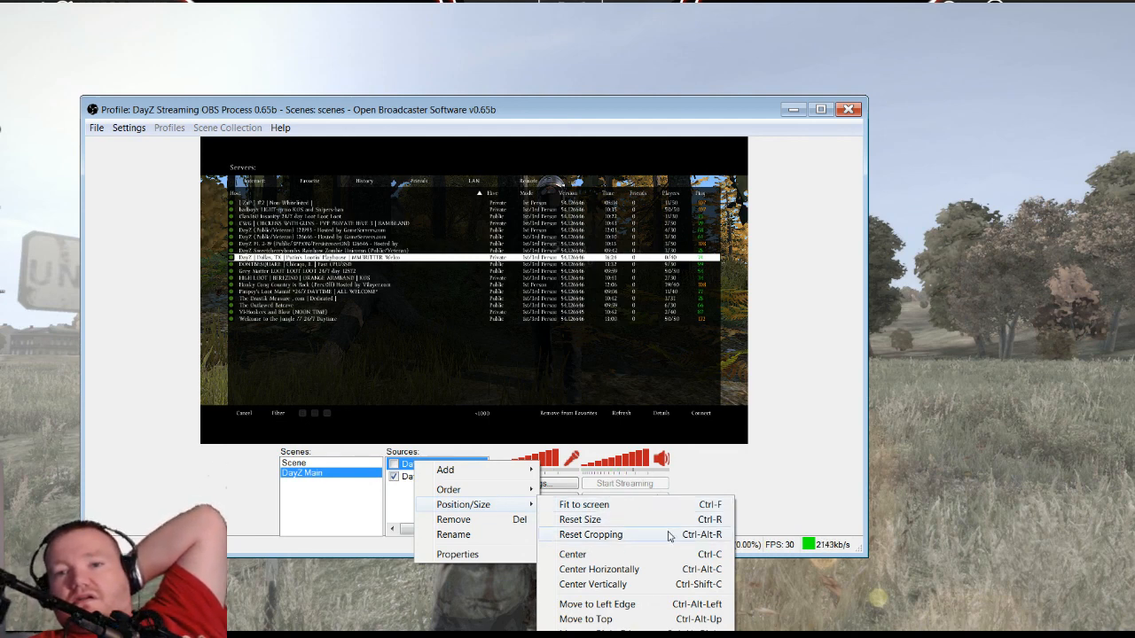
pyautogui.click(669, 535)
pyautogui.click(393, 464)
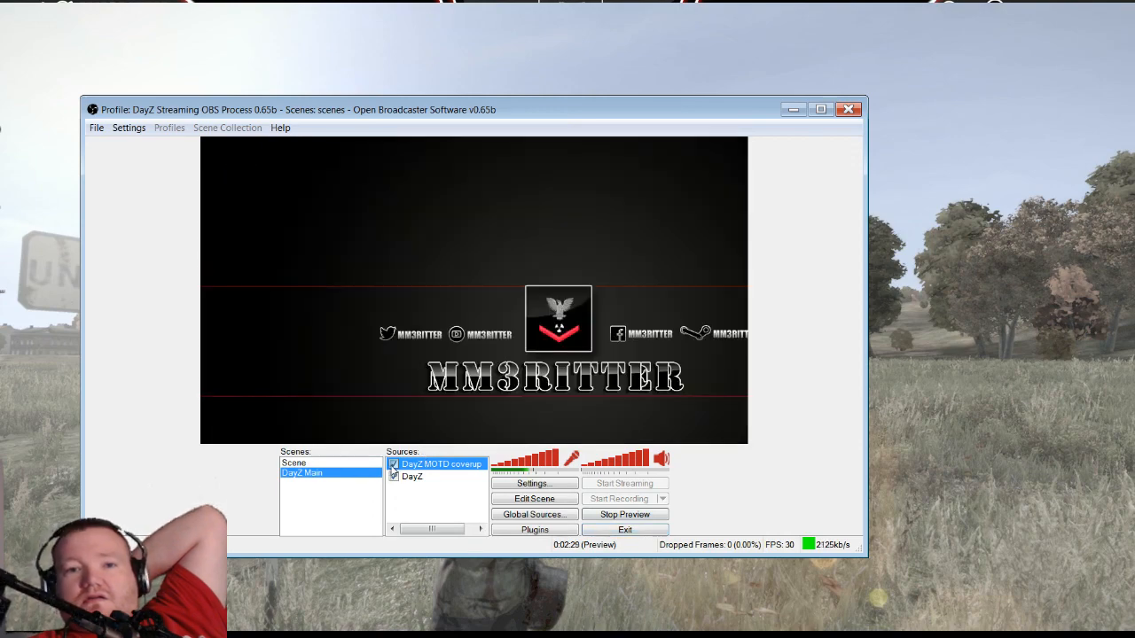
pyautogui.rightClick(410, 463)
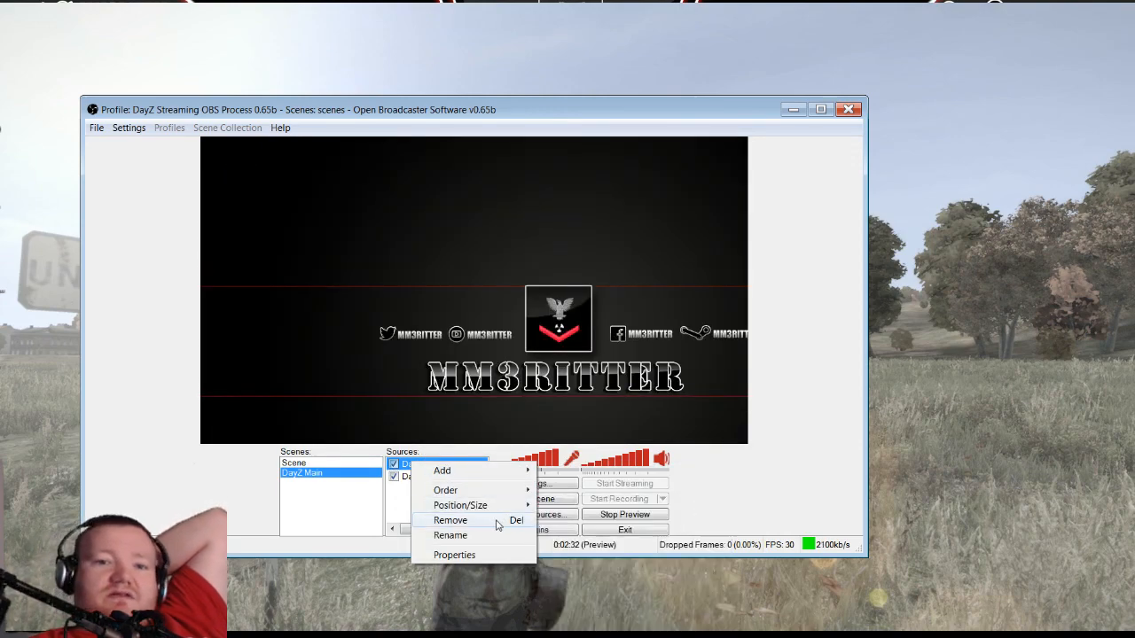
pyautogui.moveTo(514, 505)
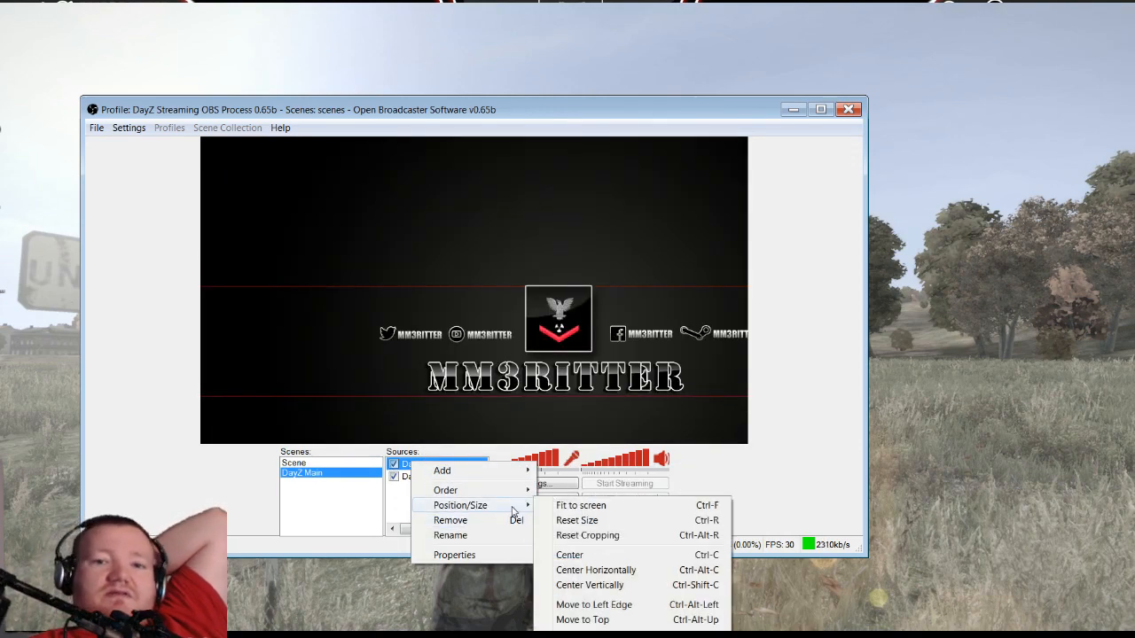
pyautogui.click(644, 535)
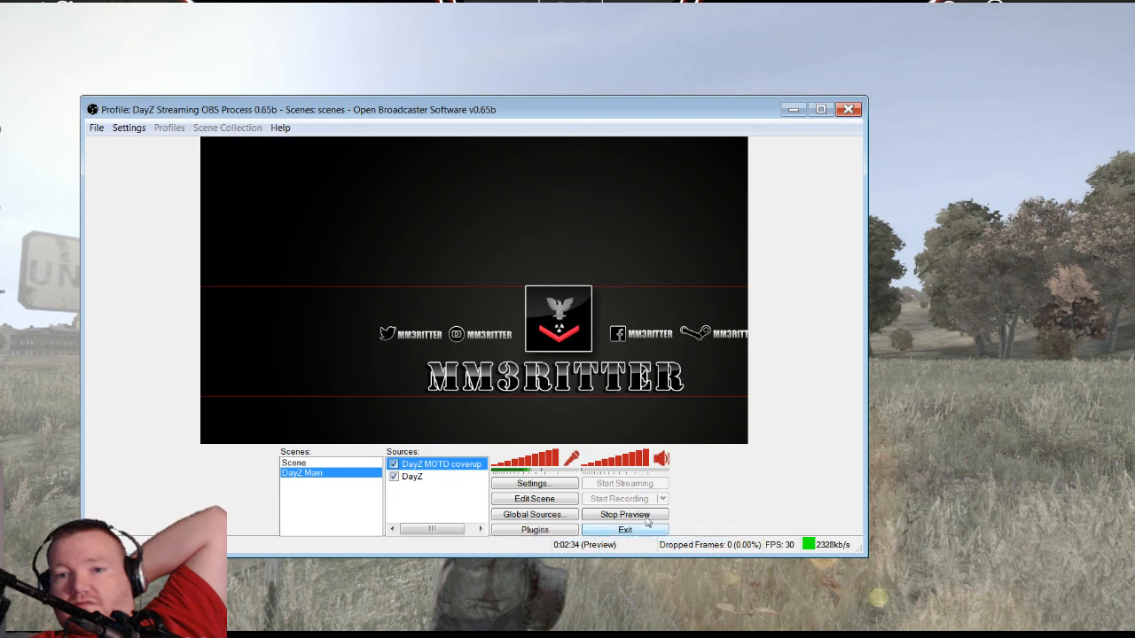
# Step: Fit the DayZ MOTD coverup image to the screen
pyautogui.rightClick(411, 466)
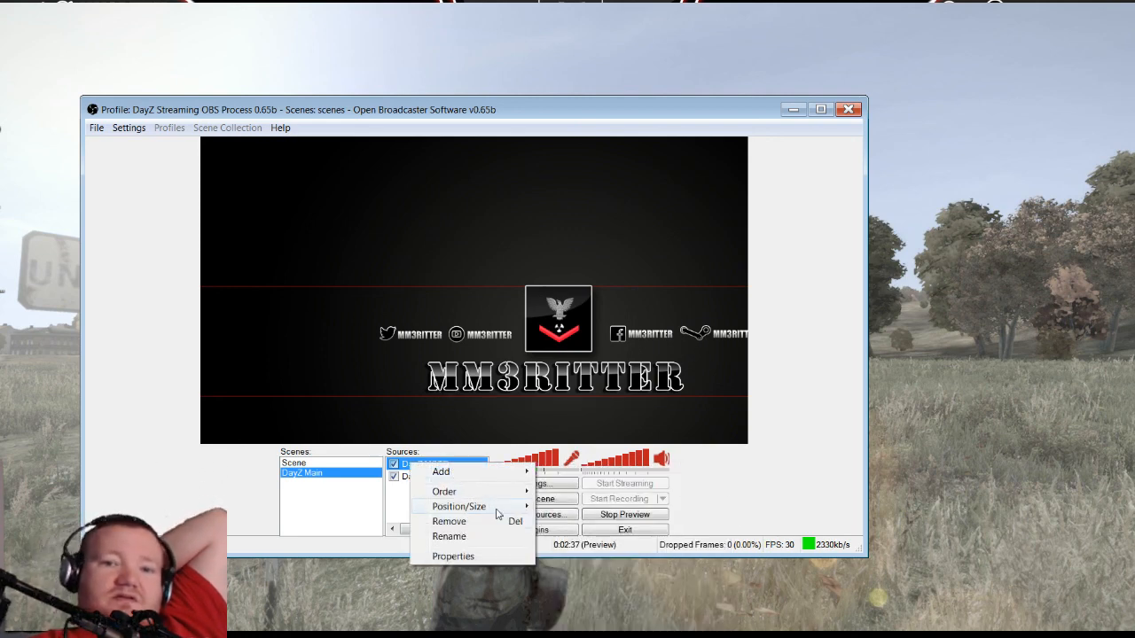
pyautogui.moveTo(500, 512)
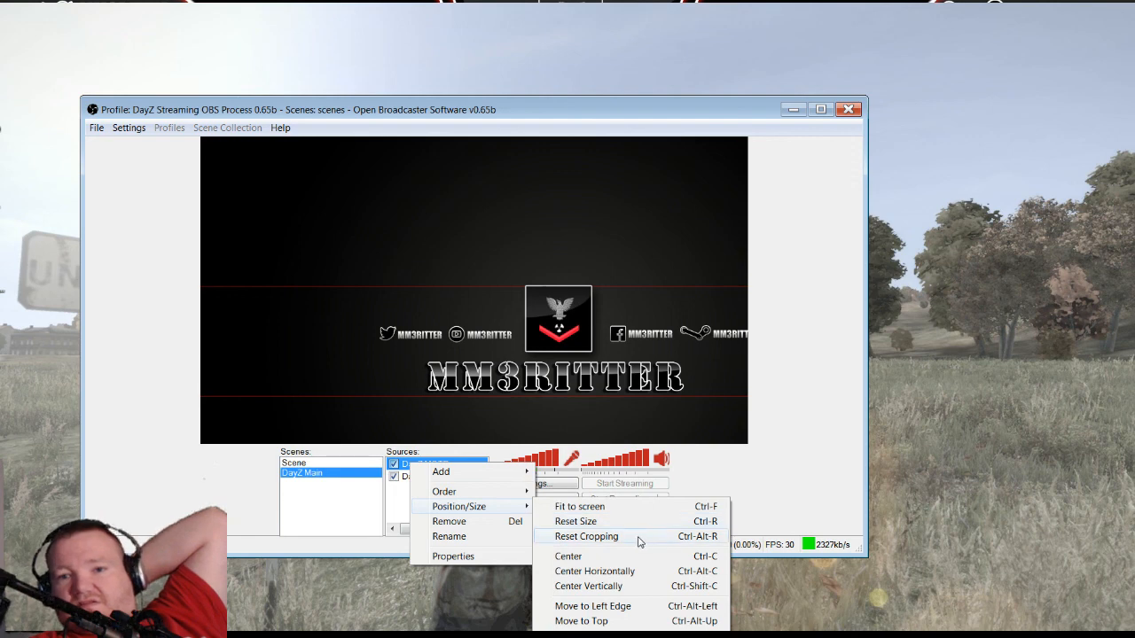
pyautogui.click(642, 504)
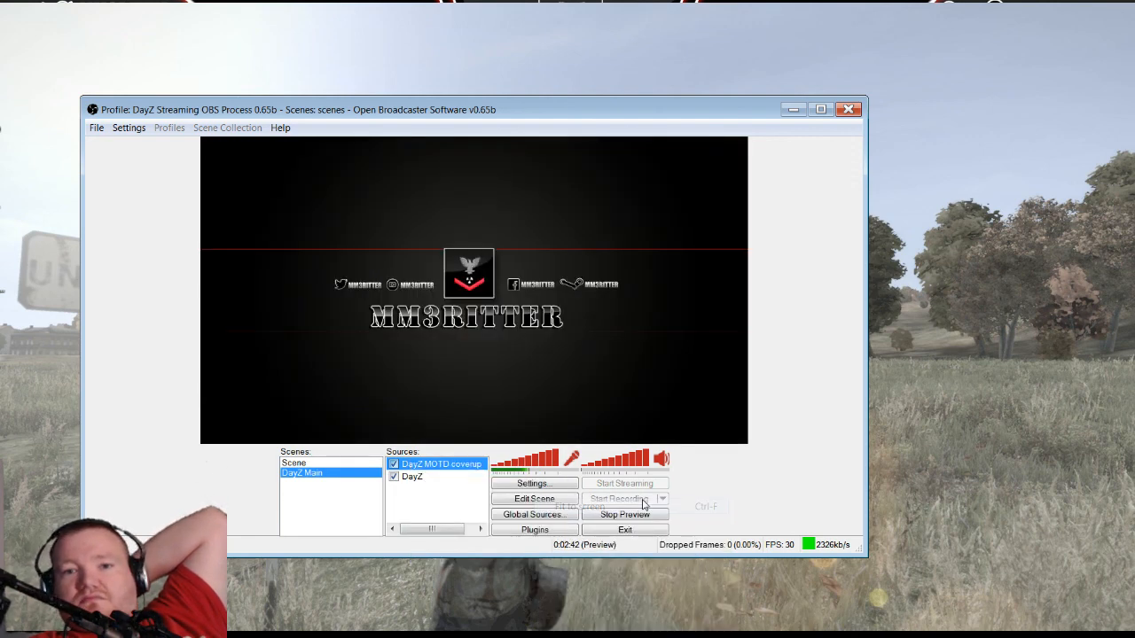
pyautogui.rightClick(456, 273)
pyautogui.moveTo(526, 285)
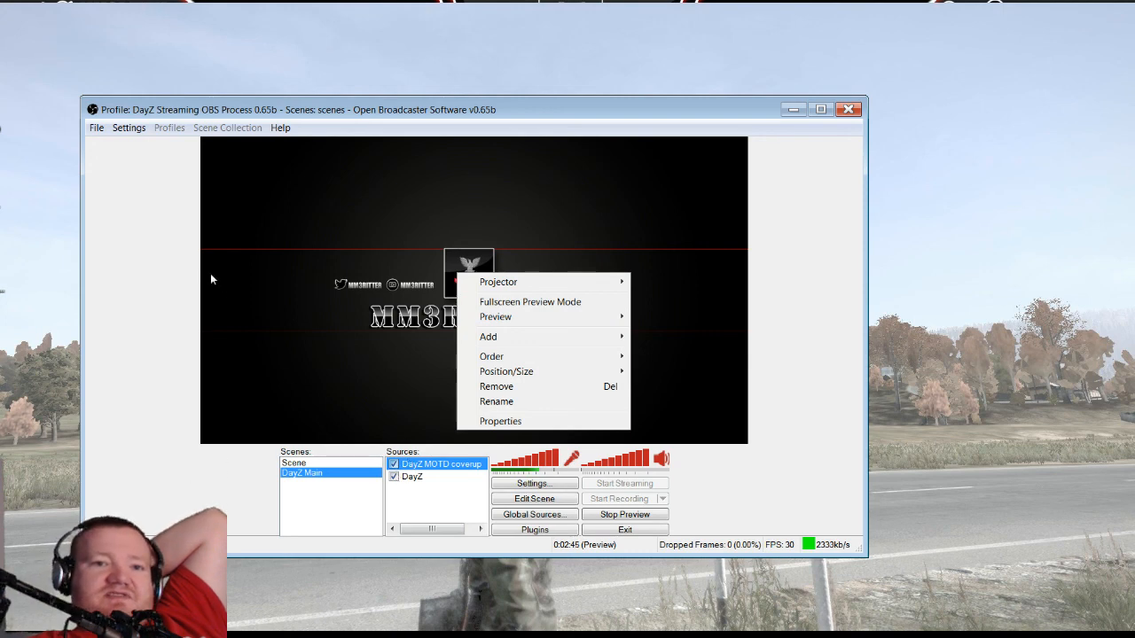
pyautogui.click(248, 411)
# Step: Toggle the DayZ MOTD coverup source off and on to compare the preview, and leave it hidden
pyautogui.click(393, 464)
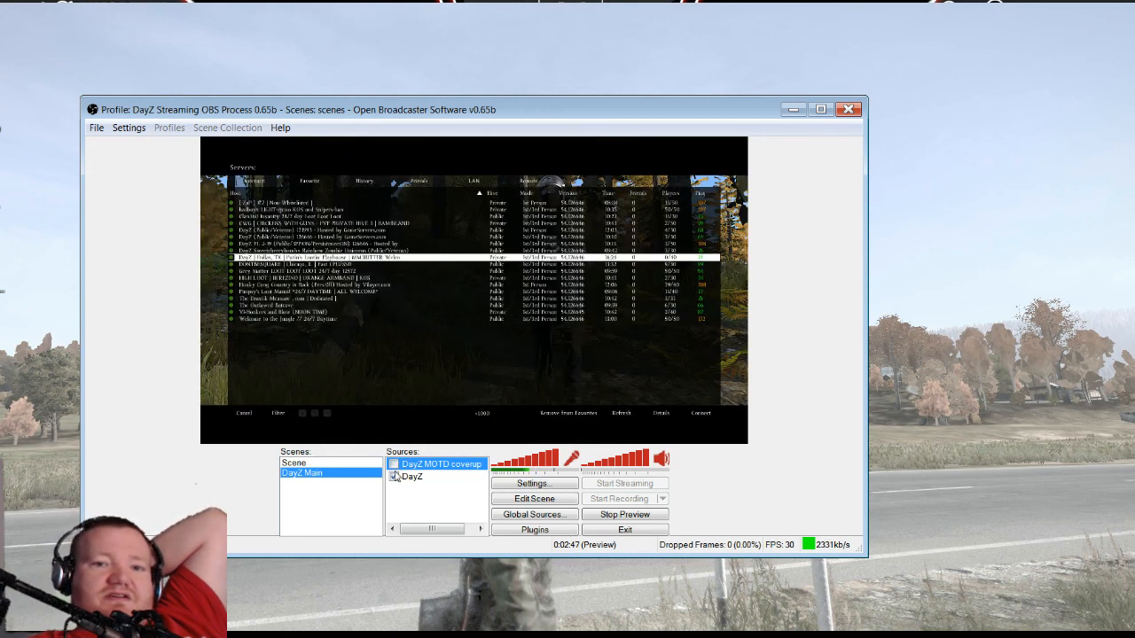
pyautogui.click(394, 464)
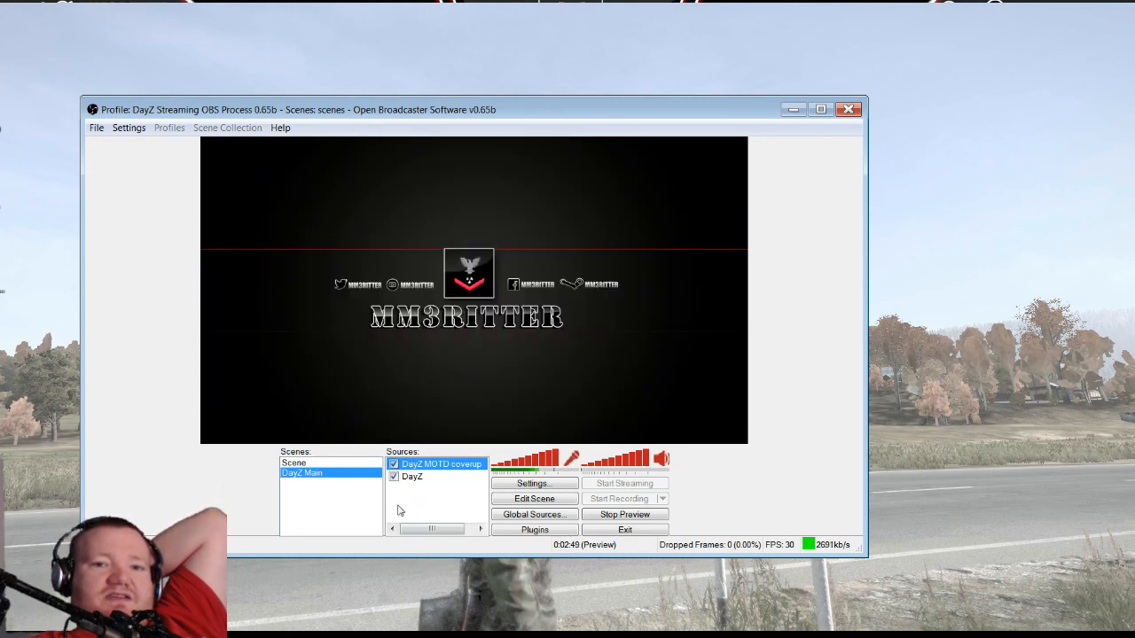
pyautogui.click(394, 464)
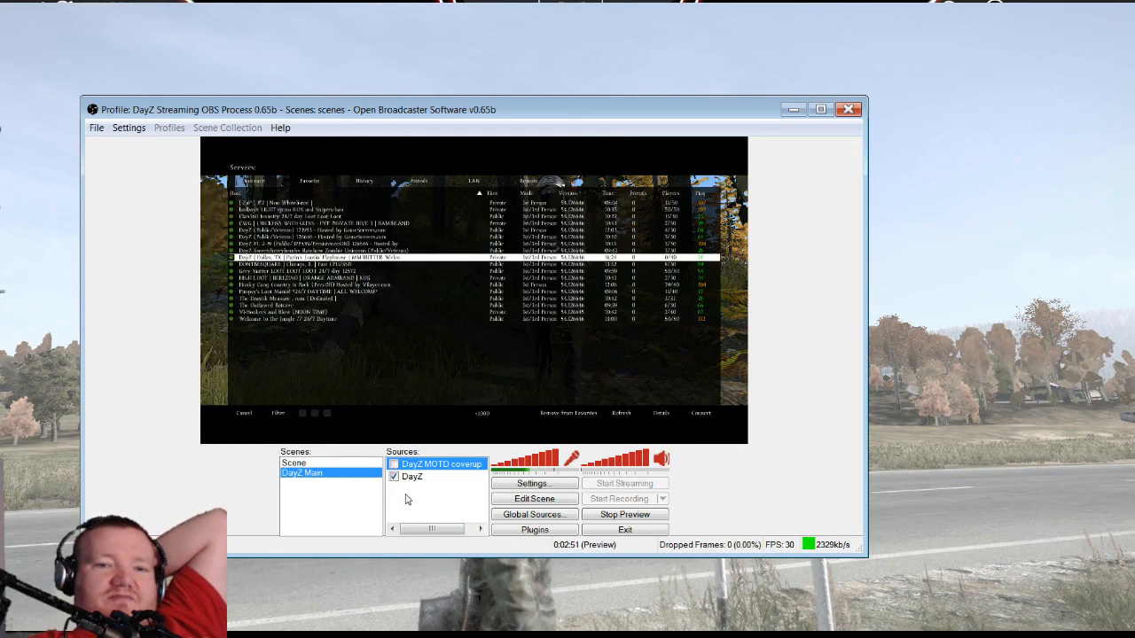
# Step: Add a Video Capture Device source with its default name to the DayZ Main scene, using the Logitech HD Pro Webcam C920
pyautogui.rightClick(416, 506)
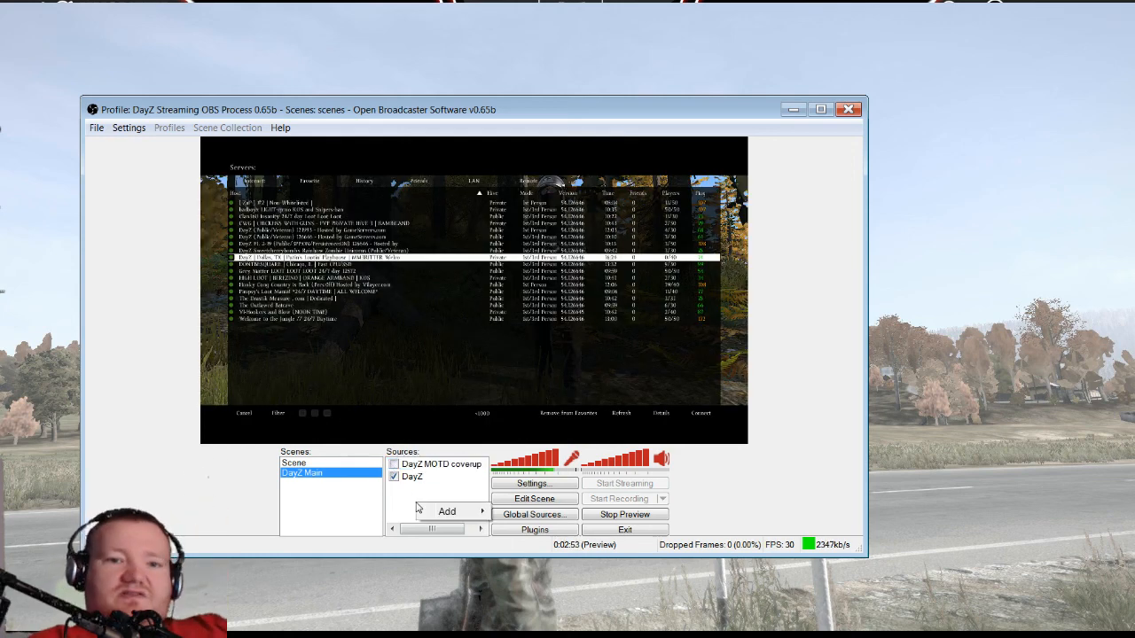
pyautogui.moveTo(443, 512)
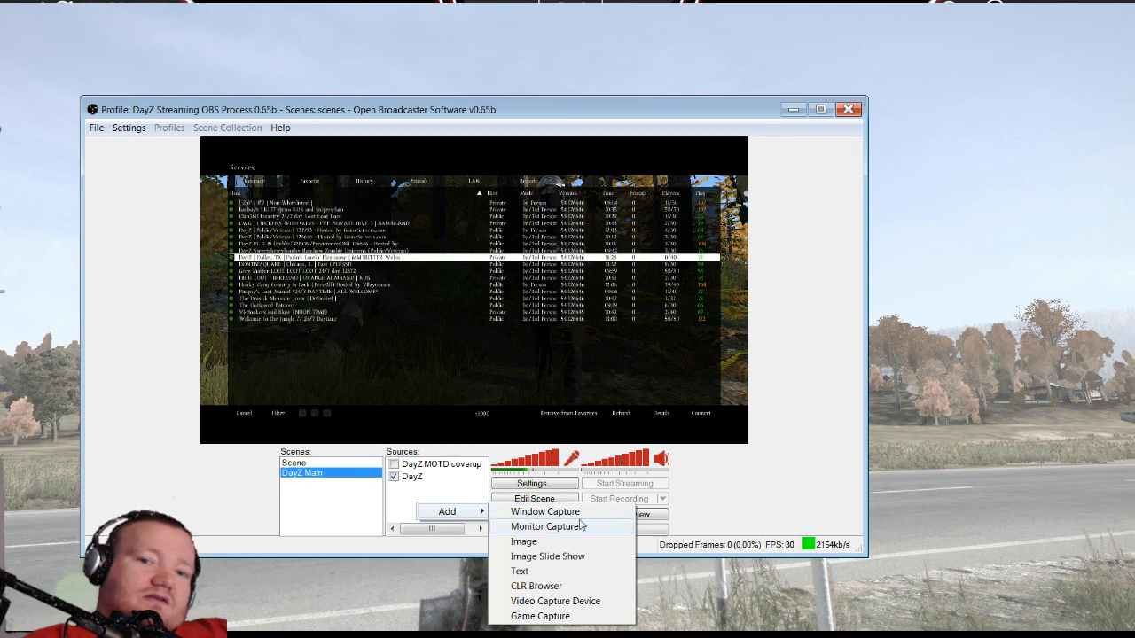
pyautogui.click(578, 602)
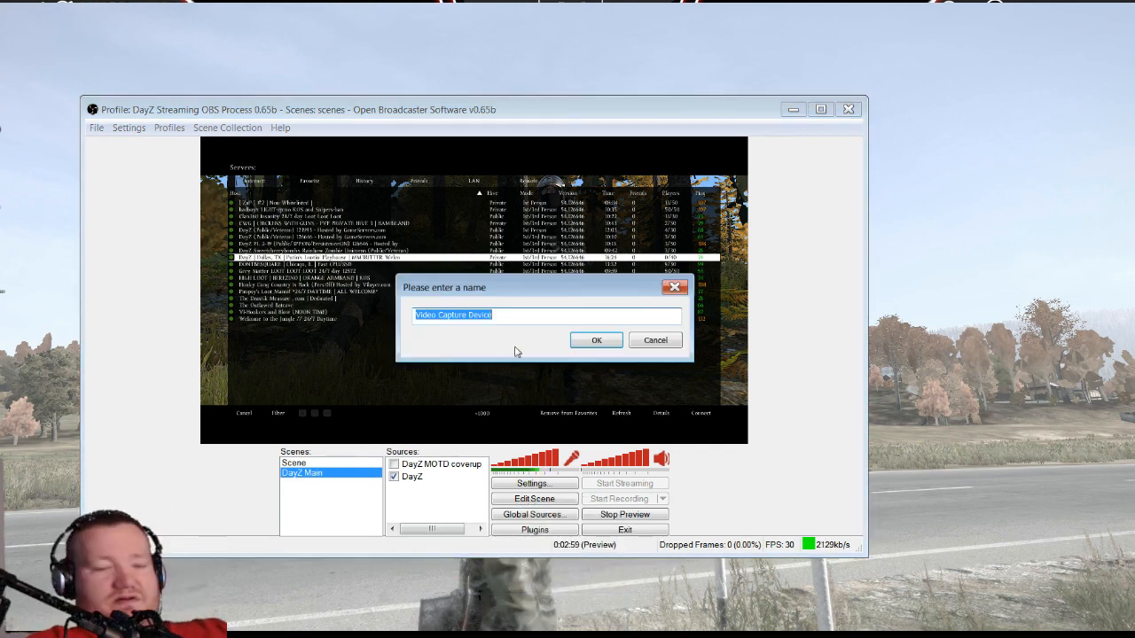
pyautogui.click(602, 343)
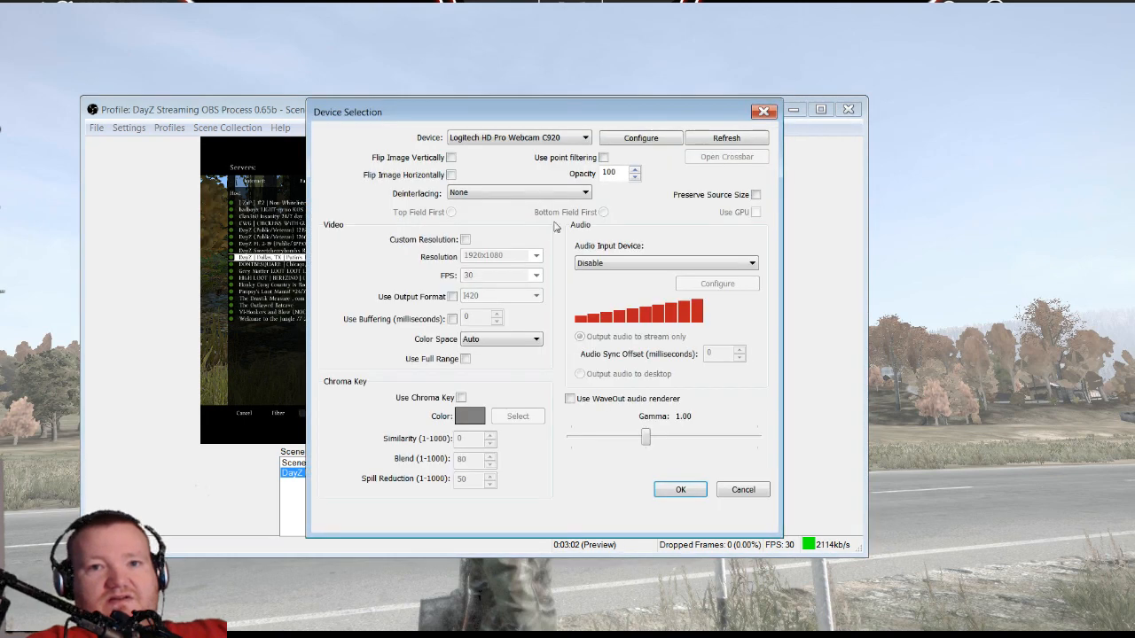
pyautogui.click(571, 137)
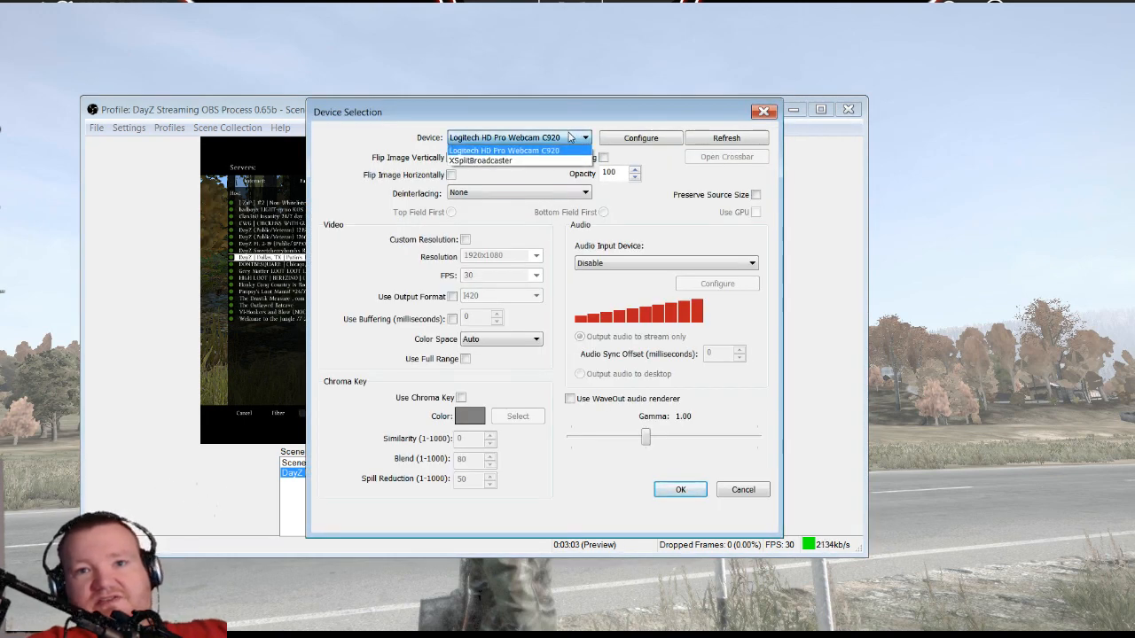
pyautogui.click(565, 152)
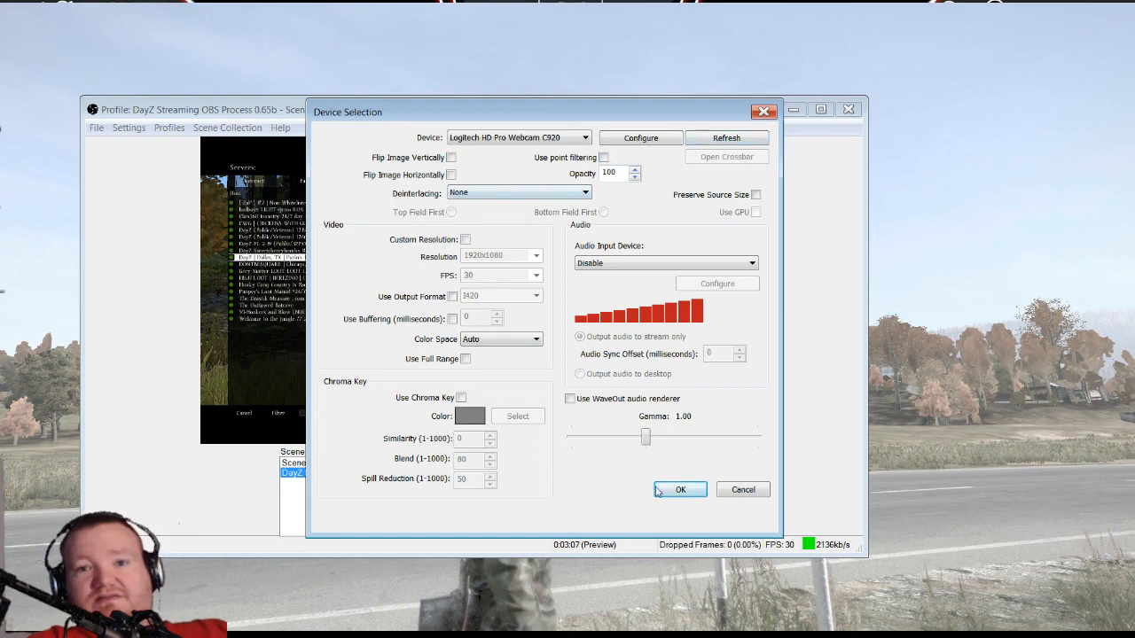
pyautogui.click(690, 489)
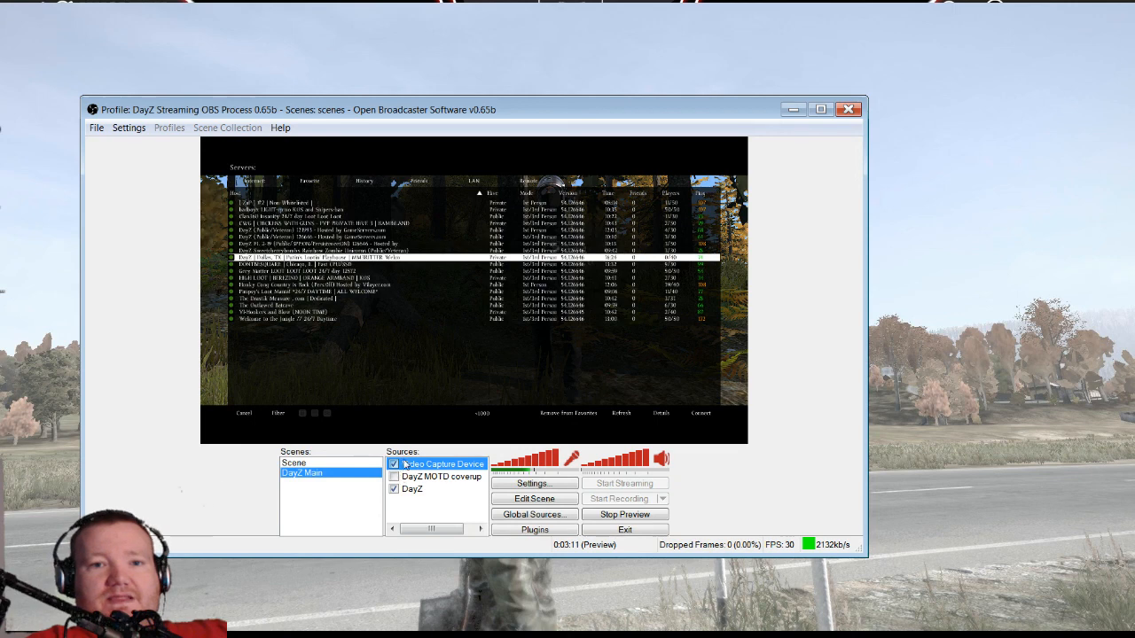
pyautogui.rightClick(430, 463)
pyautogui.moveTo(499, 472)
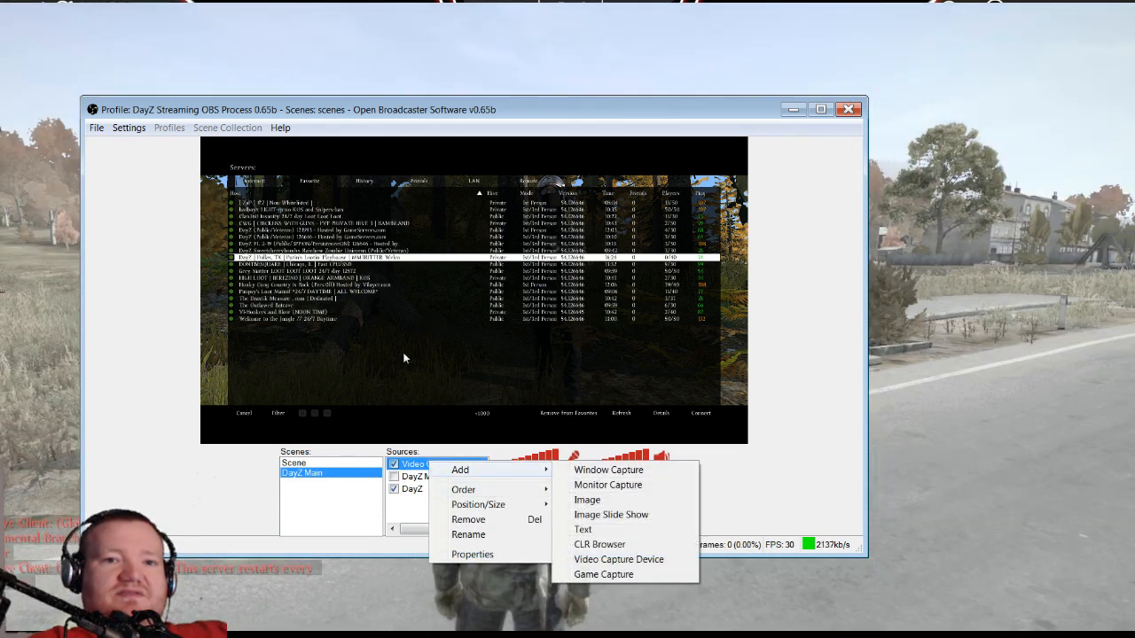
pyautogui.click(415, 476)
pyautogui.click(418, 466)
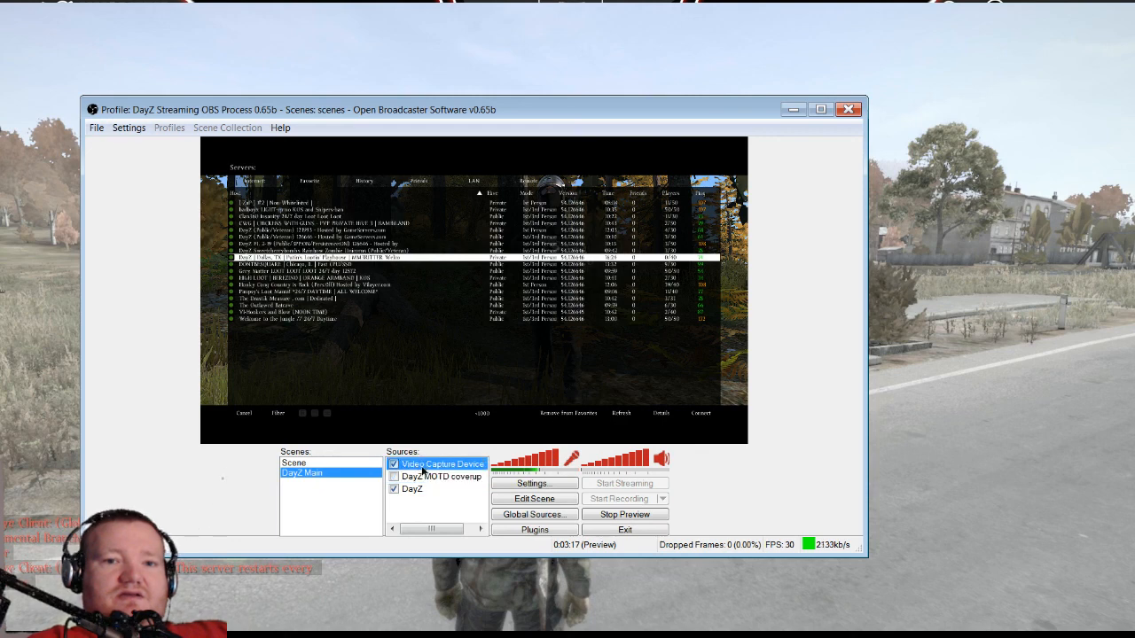
pyautogui.click(421, 491)
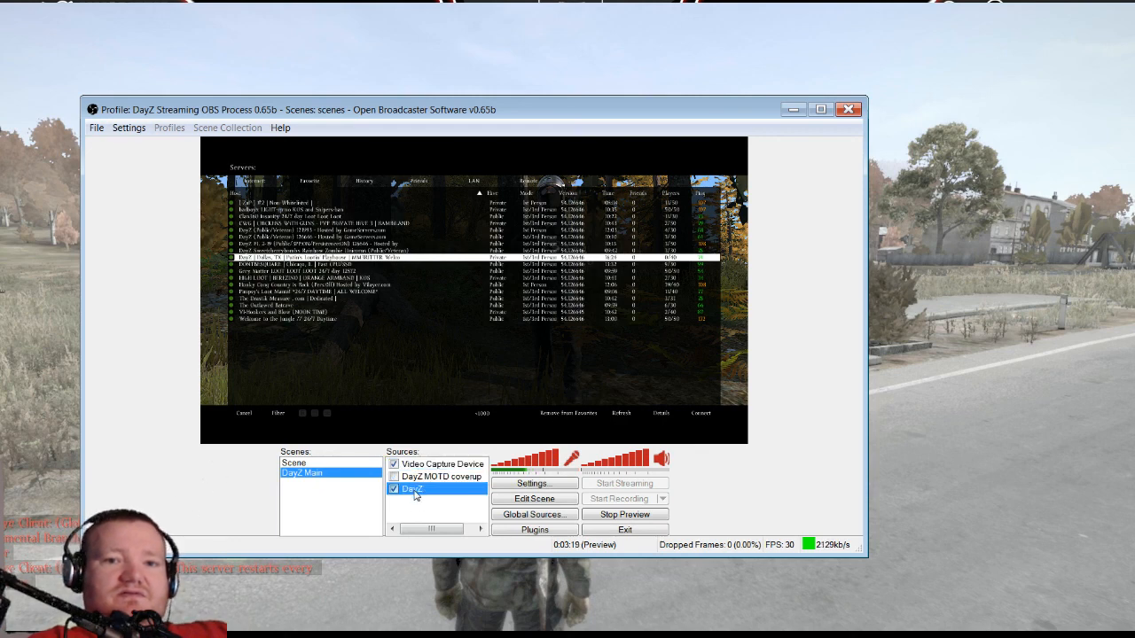
# Step: Move the Video Capture Device source down one place in the order, below DayZ MOTD coverup
pyautogui.click(423, 467)
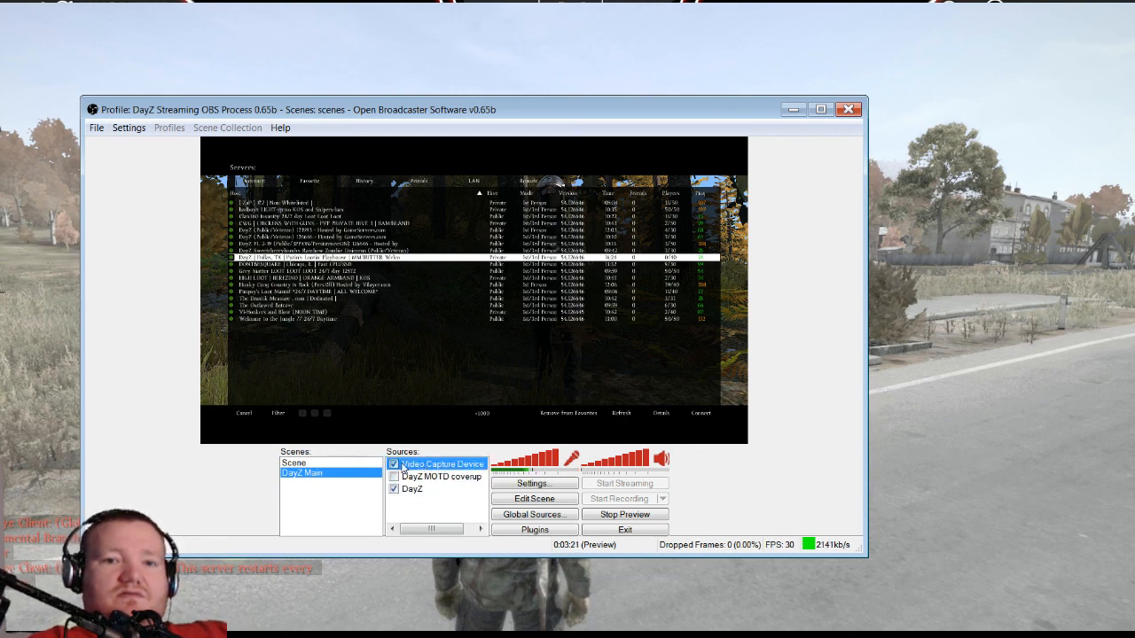
pyautogui.rightClick(404, 468)
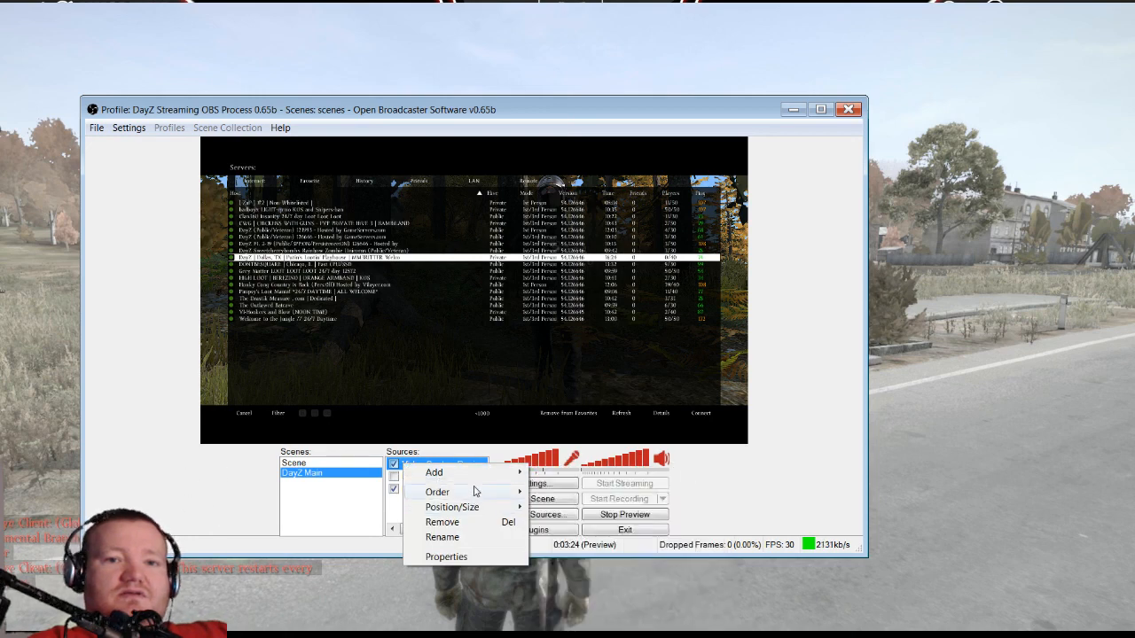
pyautogui.moveTo(474, 492)
pyautogui.click(558, 506)
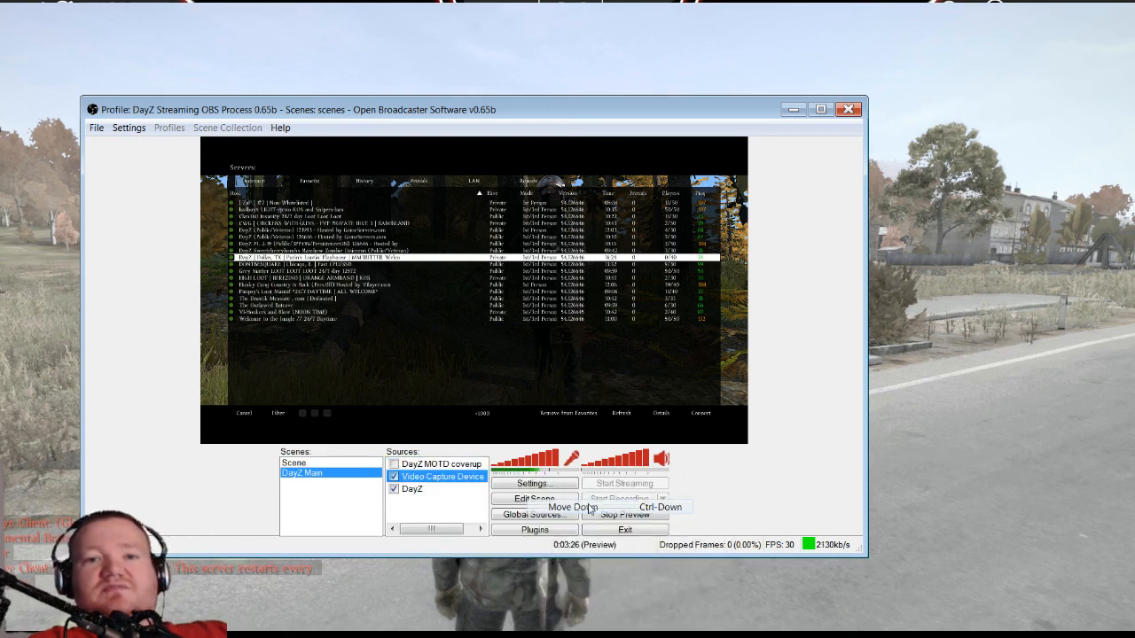
# Step: Move the Video Capture Device source below DayZ in the order and bring it back up one place
pyautogui.rightClick(441, 482)
pyautogui.moveTo(534, 504)
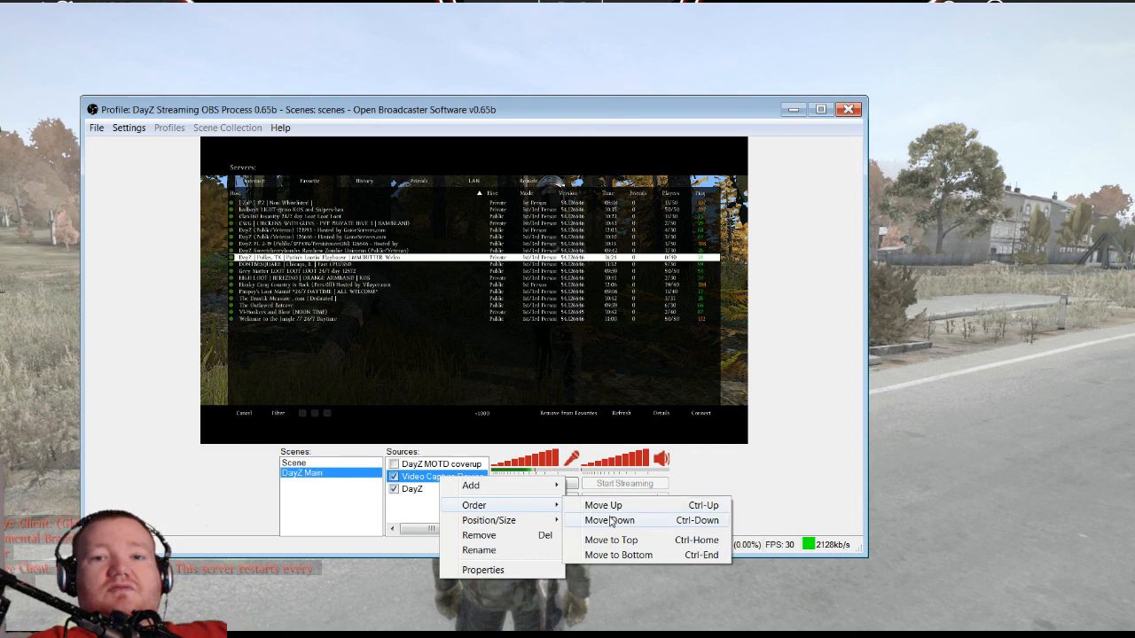
pyautogui.click(610, 521)
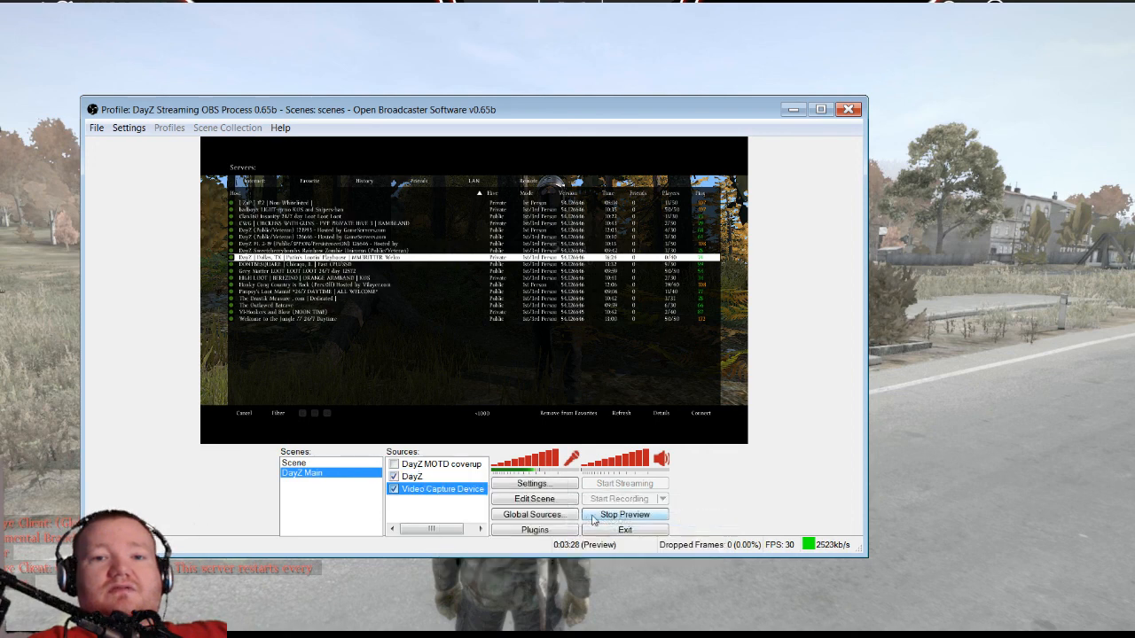
pyautogui.rightClick(429, 493)
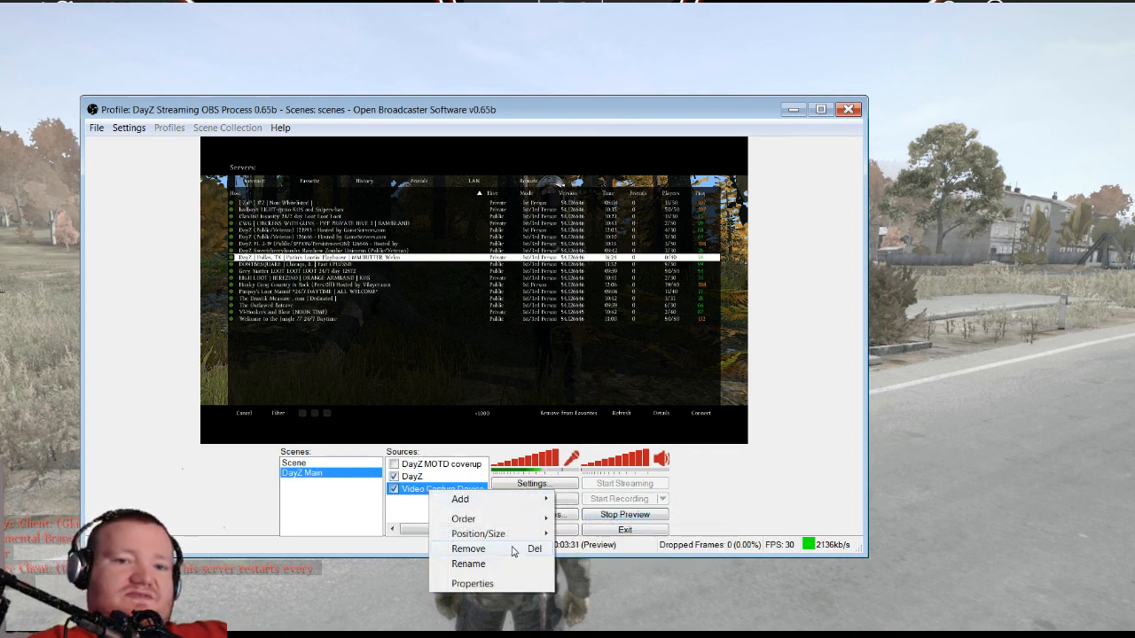
pyautogui.moveTo(532, 519)
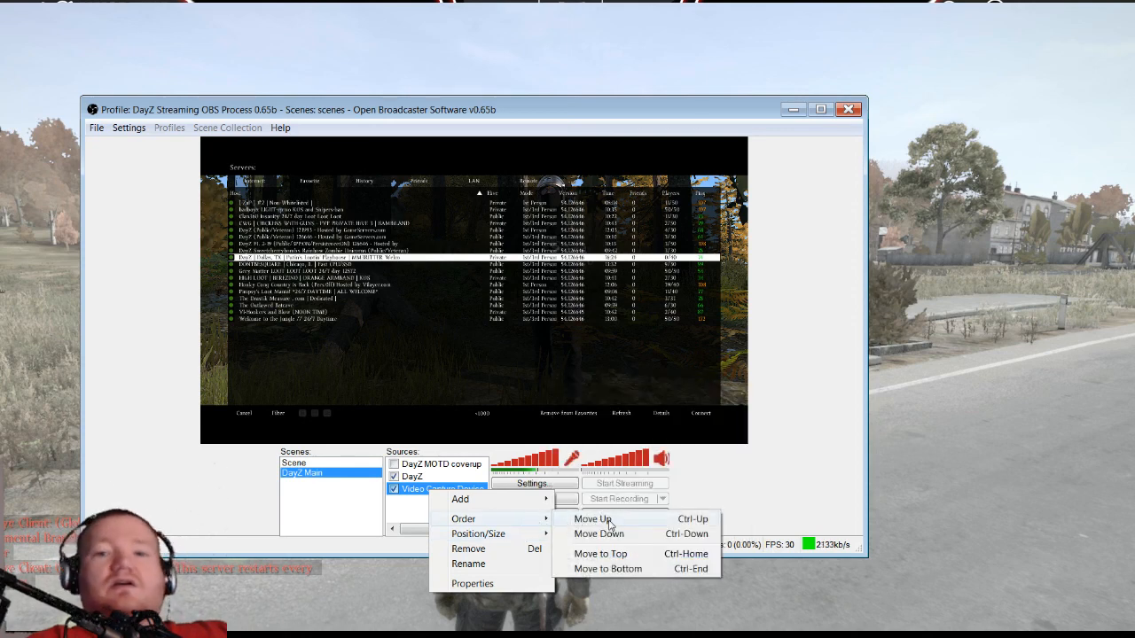
pyautogui.click(609, 521)
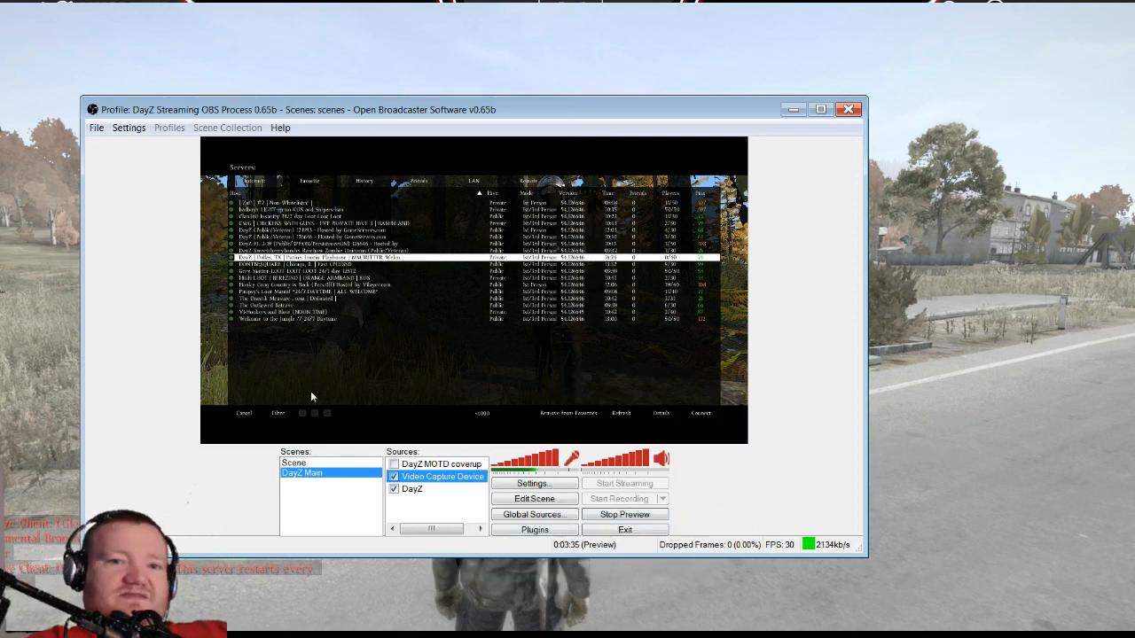
# Step: Show the DayZ MOTD coverup source and move it down one place, below Video Capture Device
pyautogui.click(393, 464)
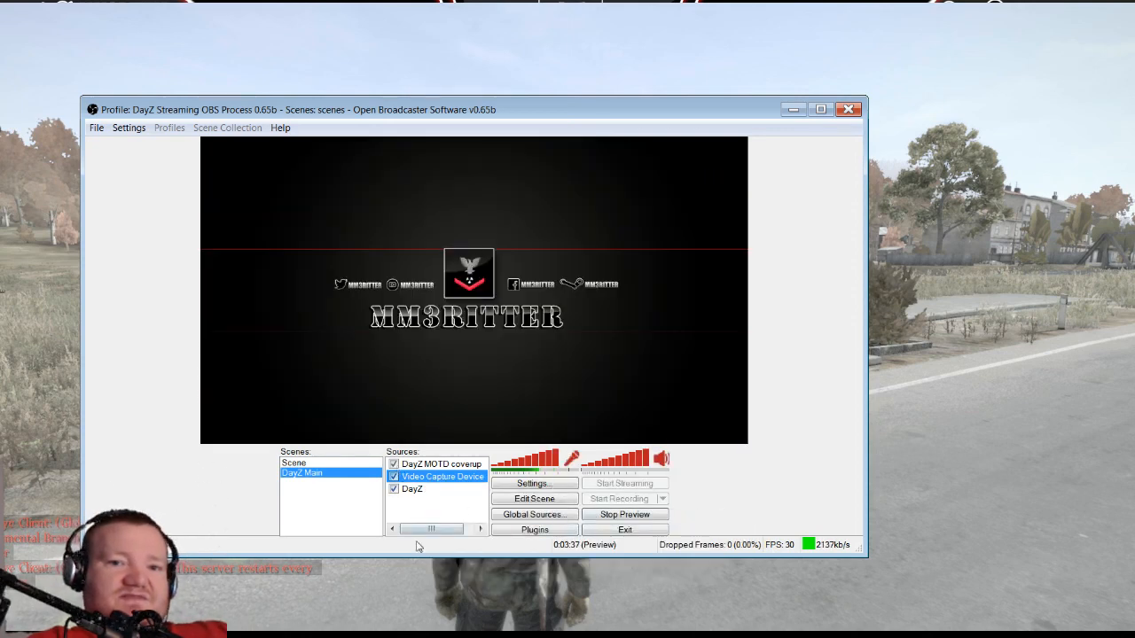
pyautogui.click(418, 466)
pyautogui.rightClick(418, 467)
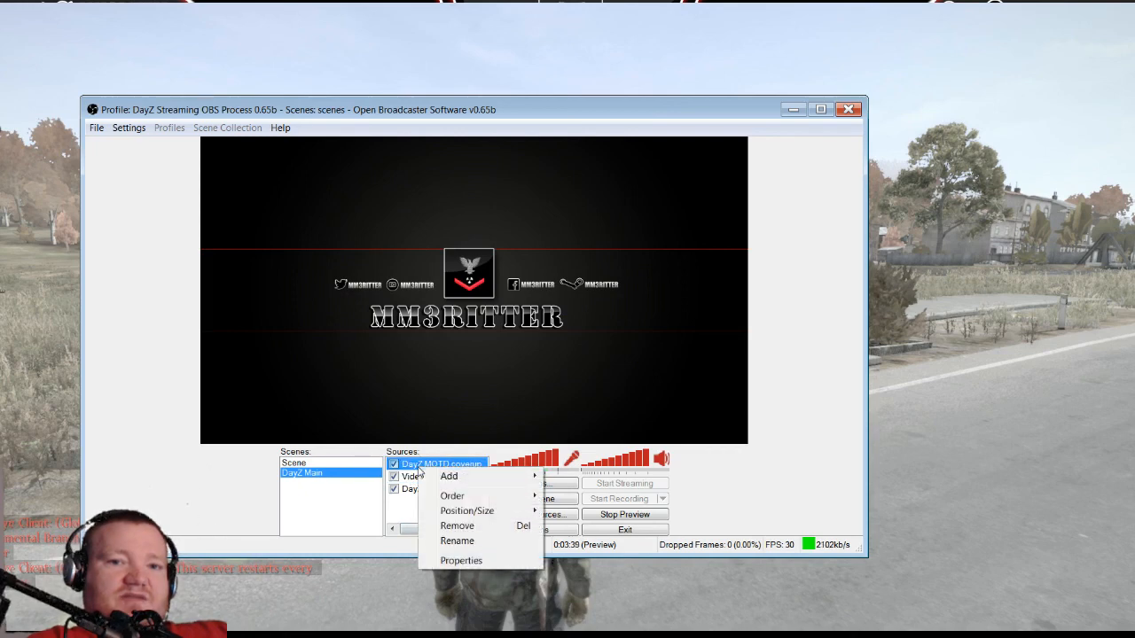
pyautogui.moveTo(512, 503)
pyautogui.click(594, 513)
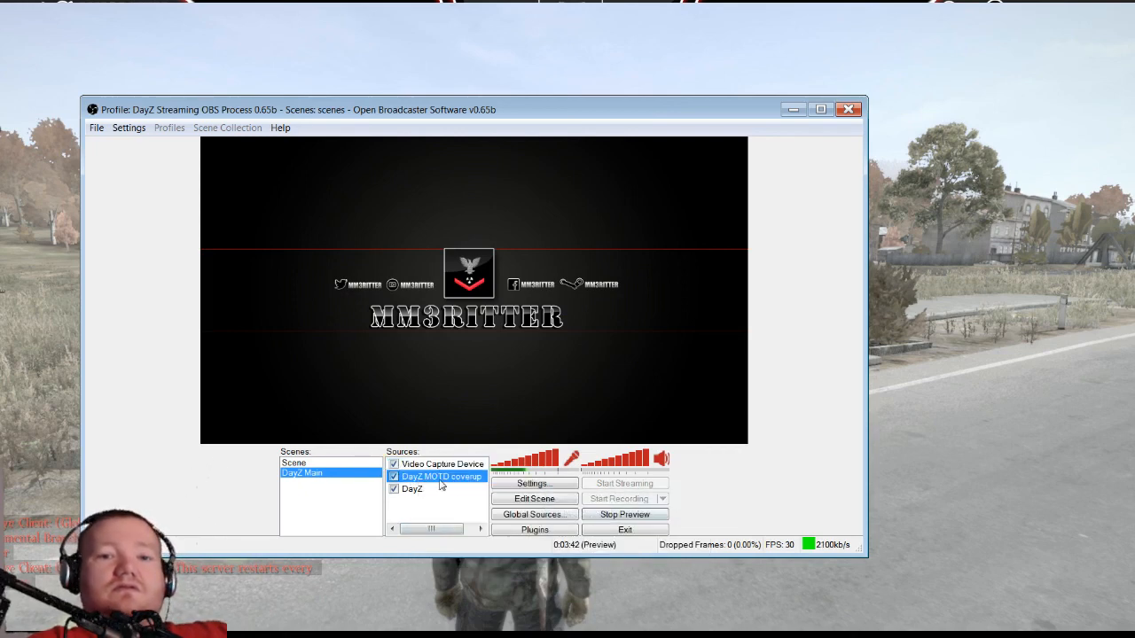
# Step: Move the DayZ MOTD coverup source below DayZ in the order and bring it back up one place
pyautogui.rightClick(440, 477)
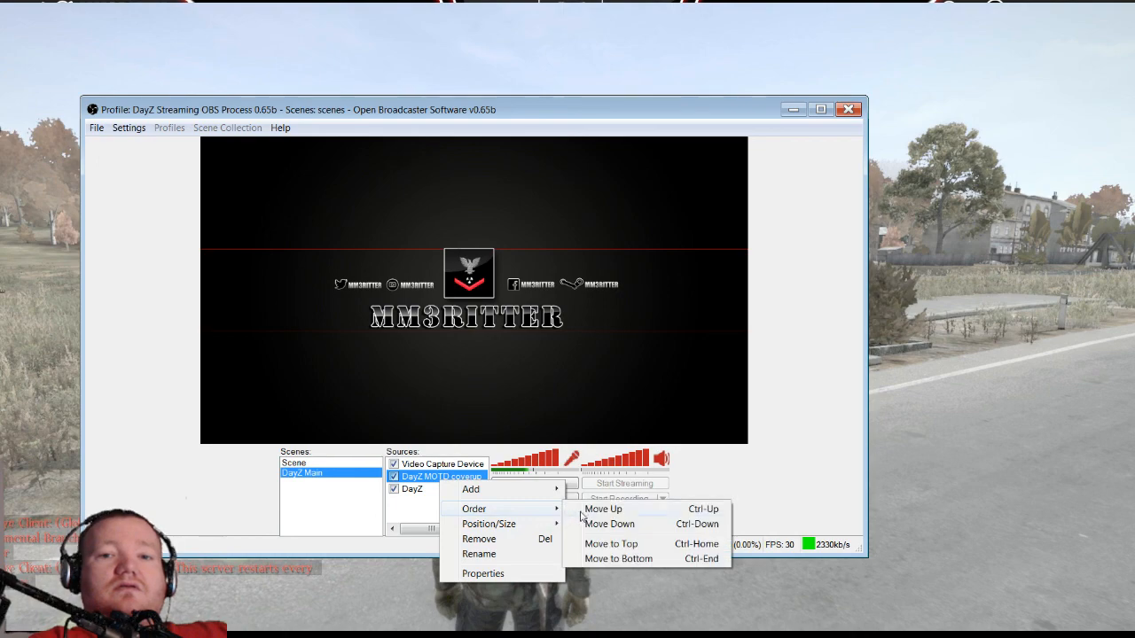
pyautogui.click(598, 524)
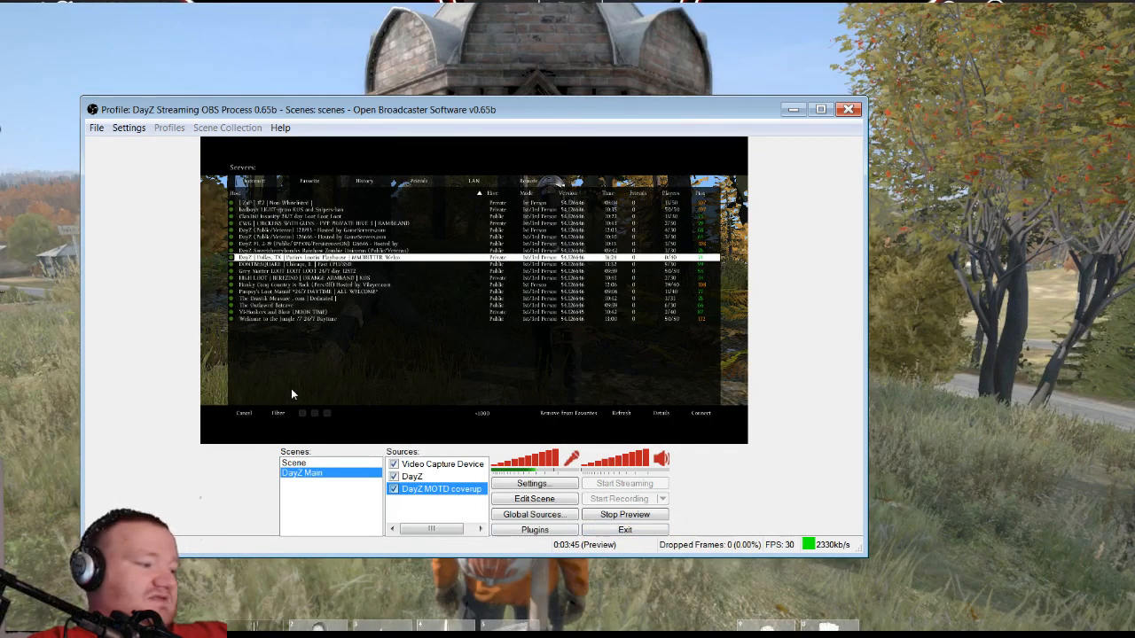
pyautogui.rightClick(426, 489)
pyautogui.moveTo(519, 516)
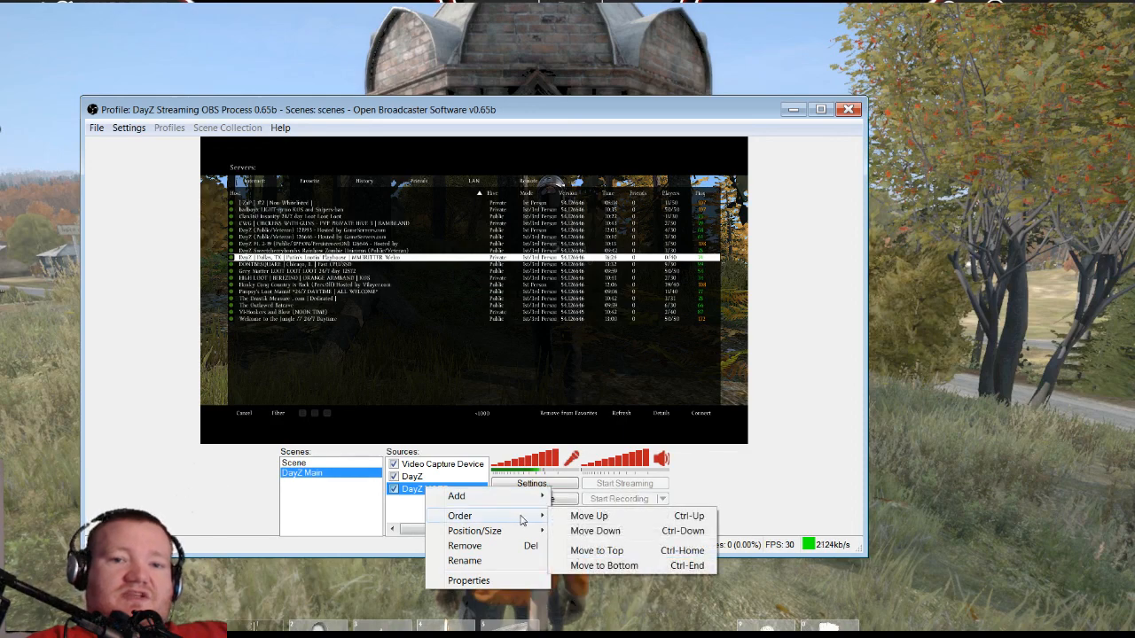
pyautogui.click(594, 518)
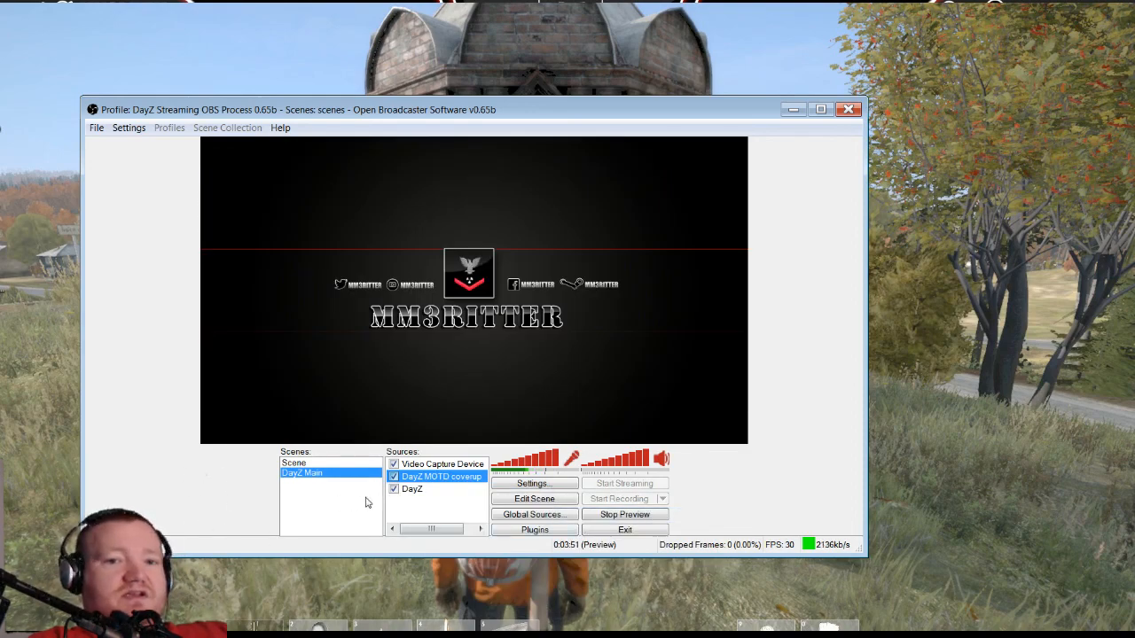
# Step: Review the Video Capture Device properties and the Logitech HD Pro Webcam C920 driver settings, refresh the devices and accept the device selection
pyautogui.click(431, 464)
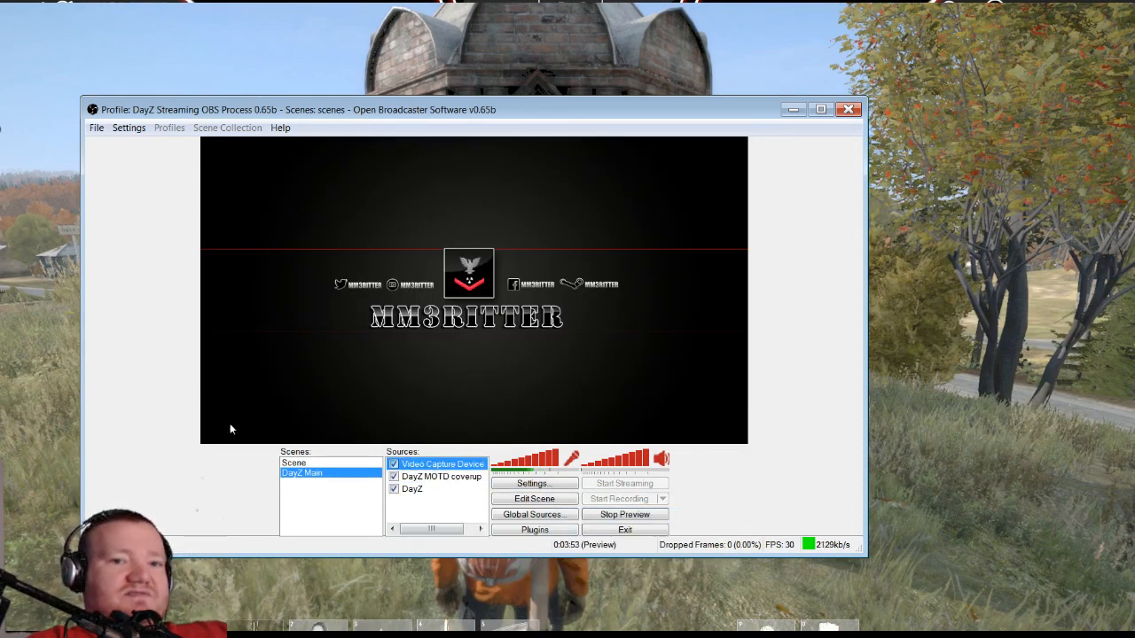
pyautogui.rightClick(438, 466)
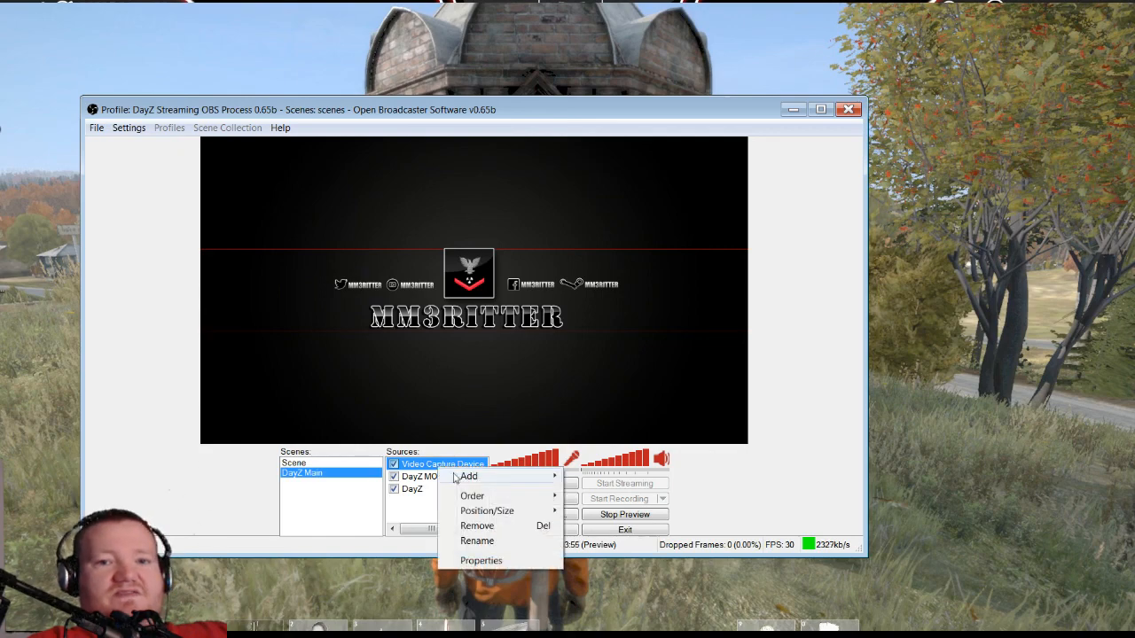
pyautogui.click(502, 560)
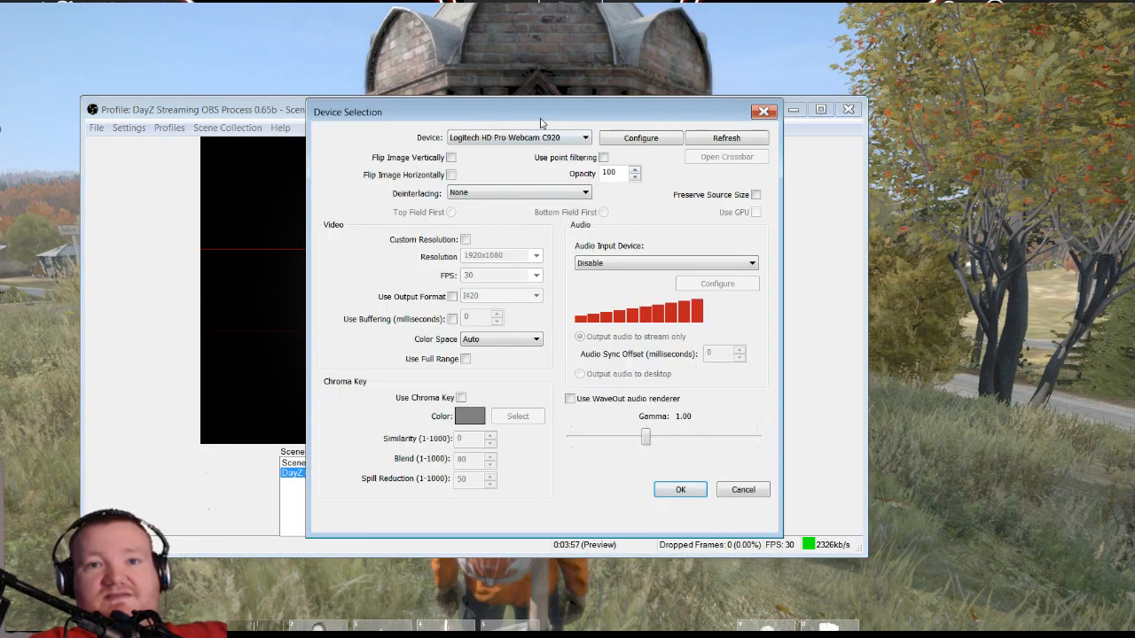
pyautogui.moveTo(540, 122); pyautogui.dragTo(226, 180)
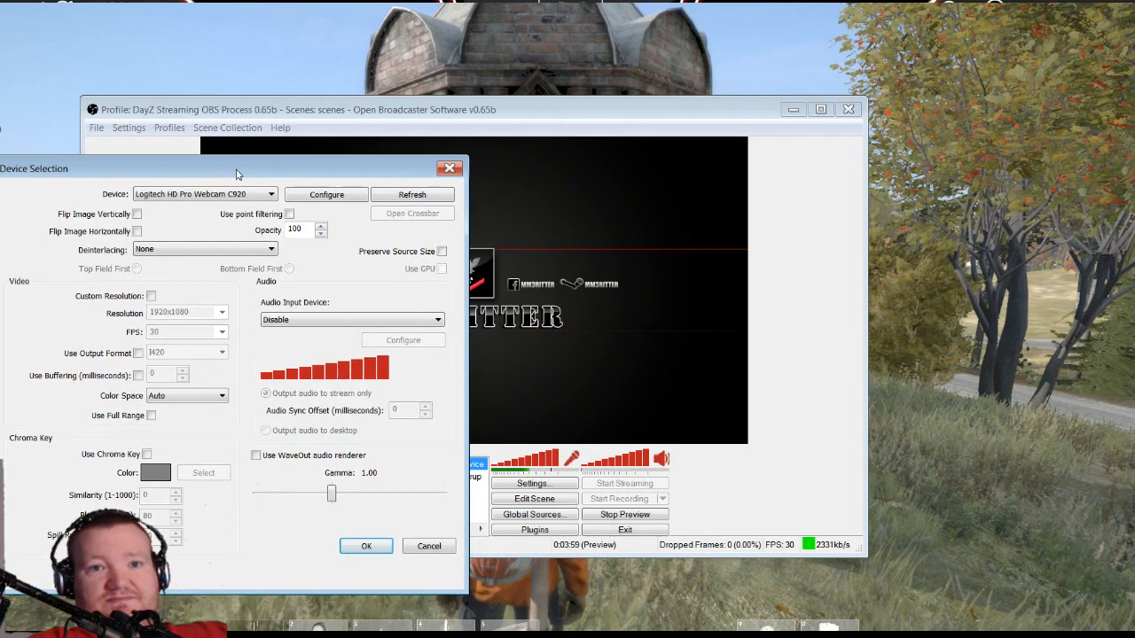
pyautogui.click(326, 199)
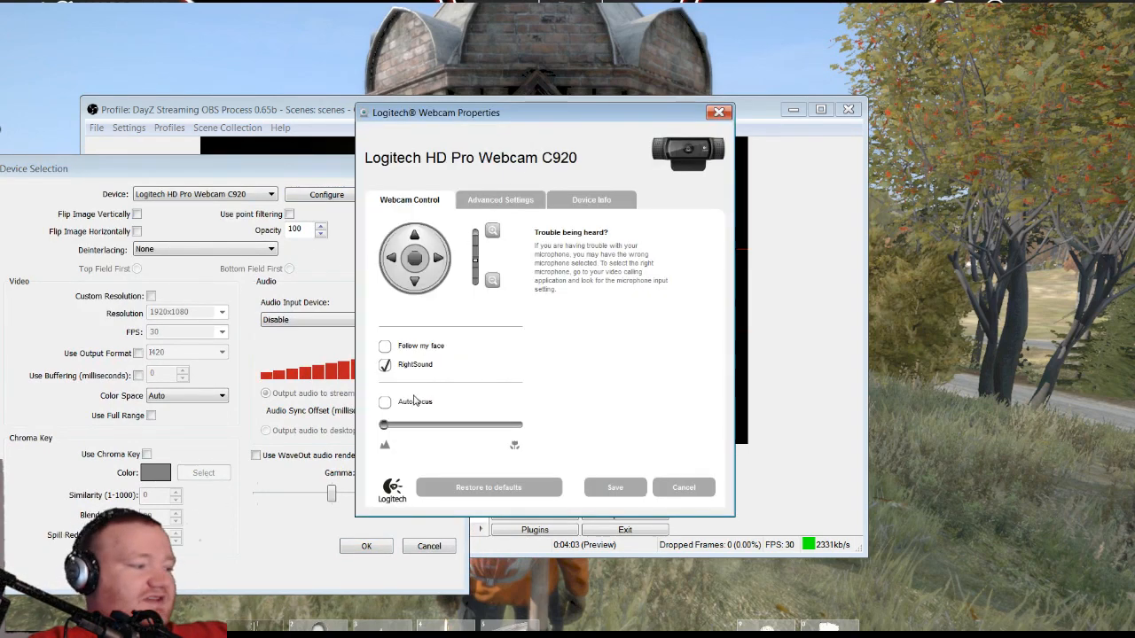
pyautogui.moveTo(585, 121); pyautogui.dragTo(315, 82)
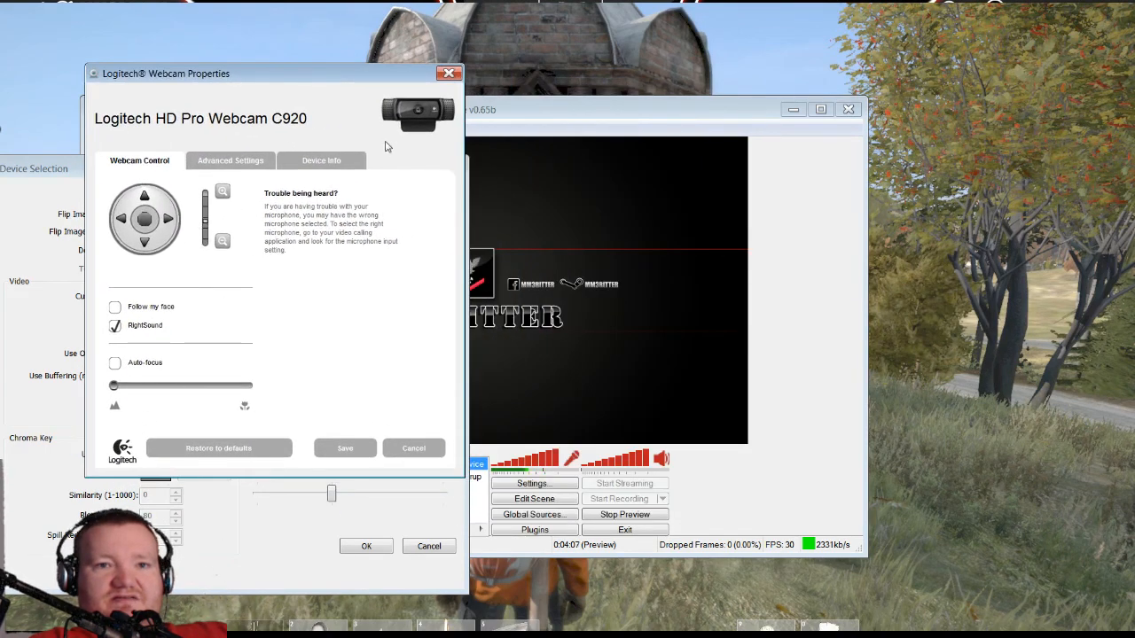
pyautogui.click(449, 72)
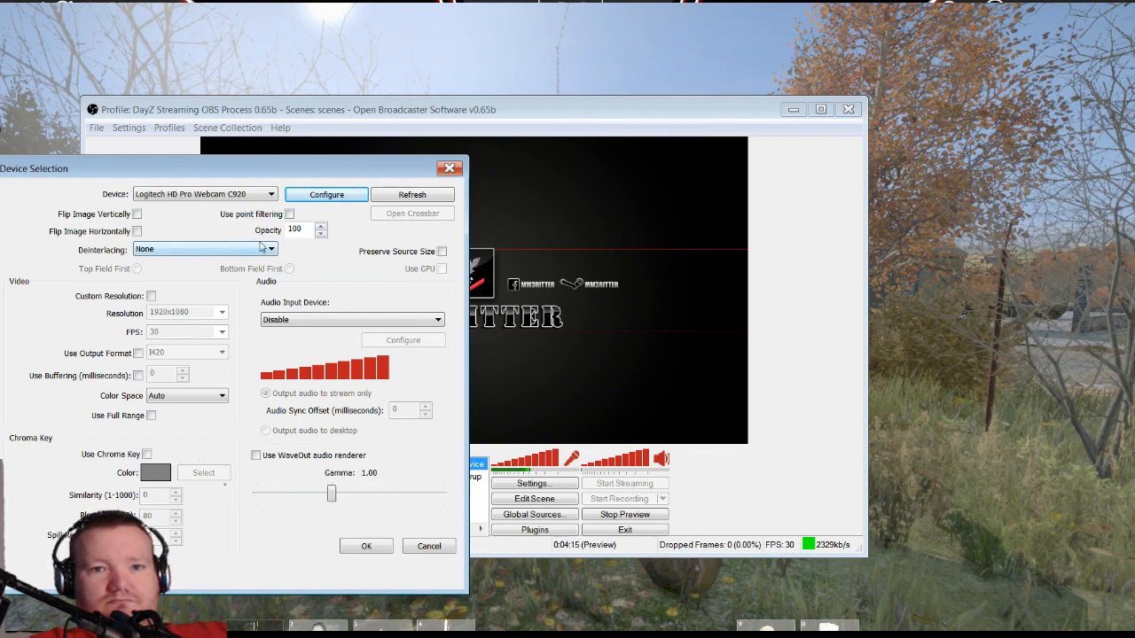
pyautogui.click(410, 195)
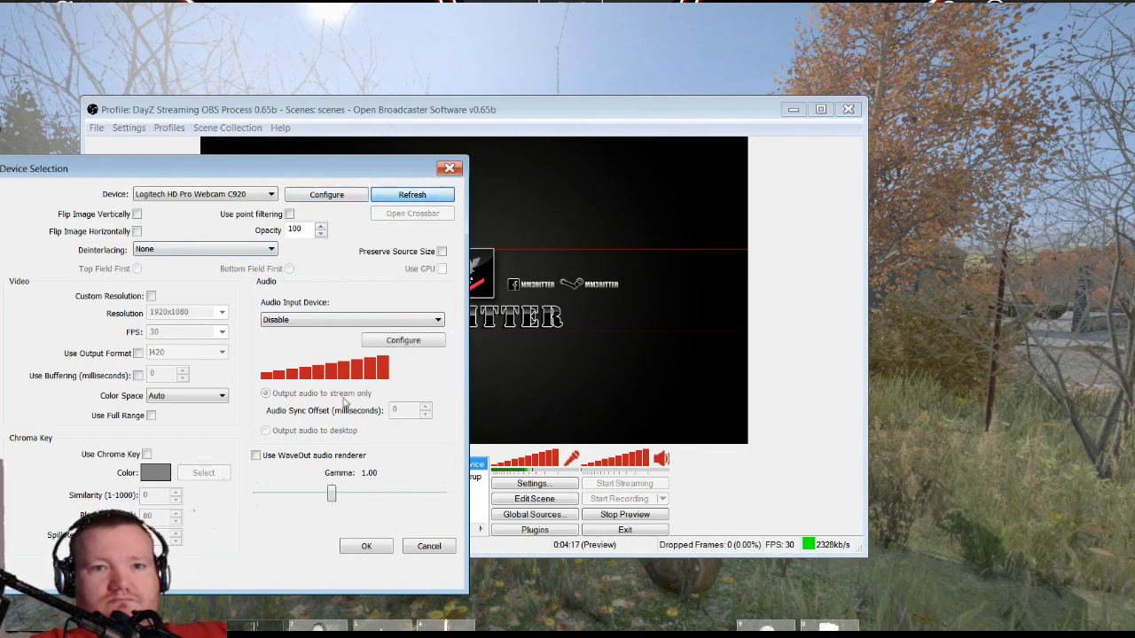
pyautogui.click(366, 546)
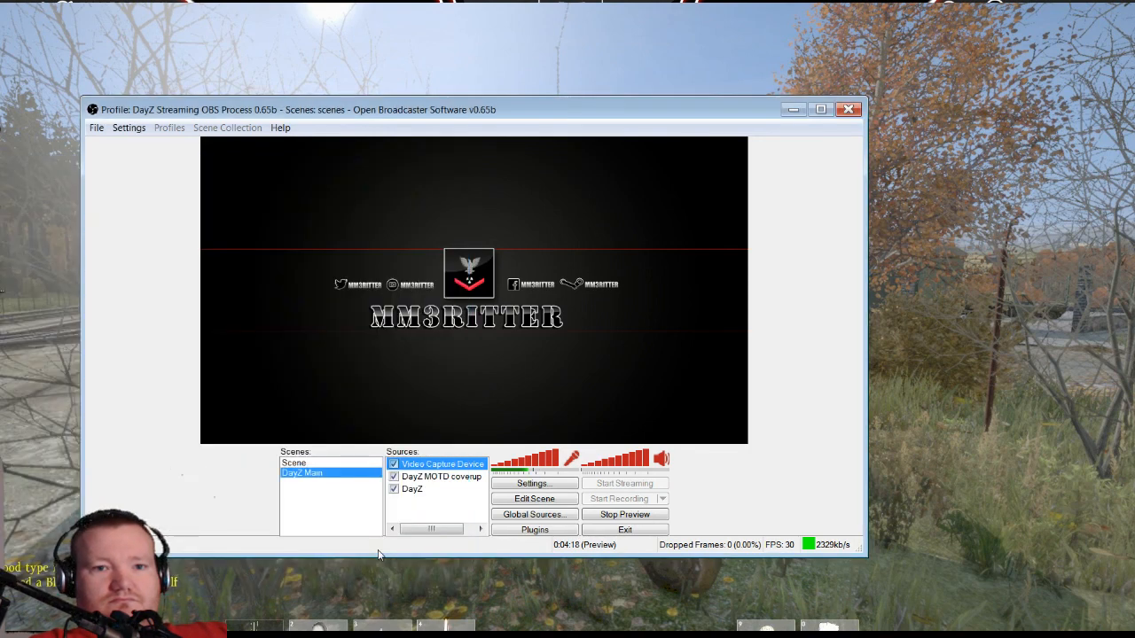
# Step: Hide the Video Capture Device and DayZ MOTD coverup sources, leaving only DayZ enabled, and close the streaming program
pyautogui.click(393, 464)
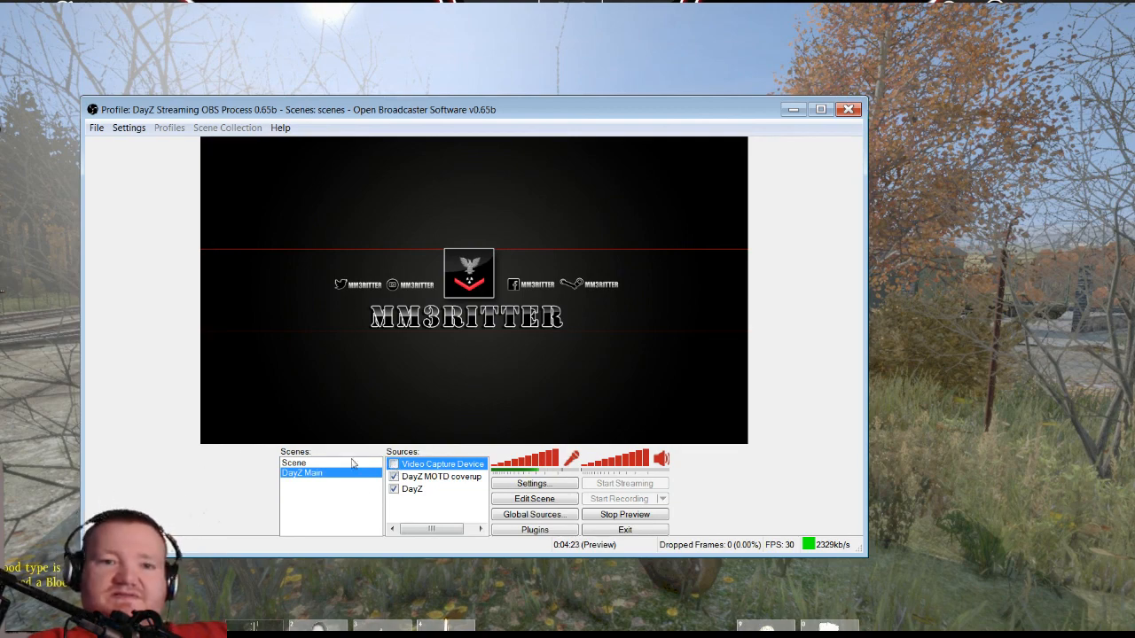
pyautogui.click(393, 477)
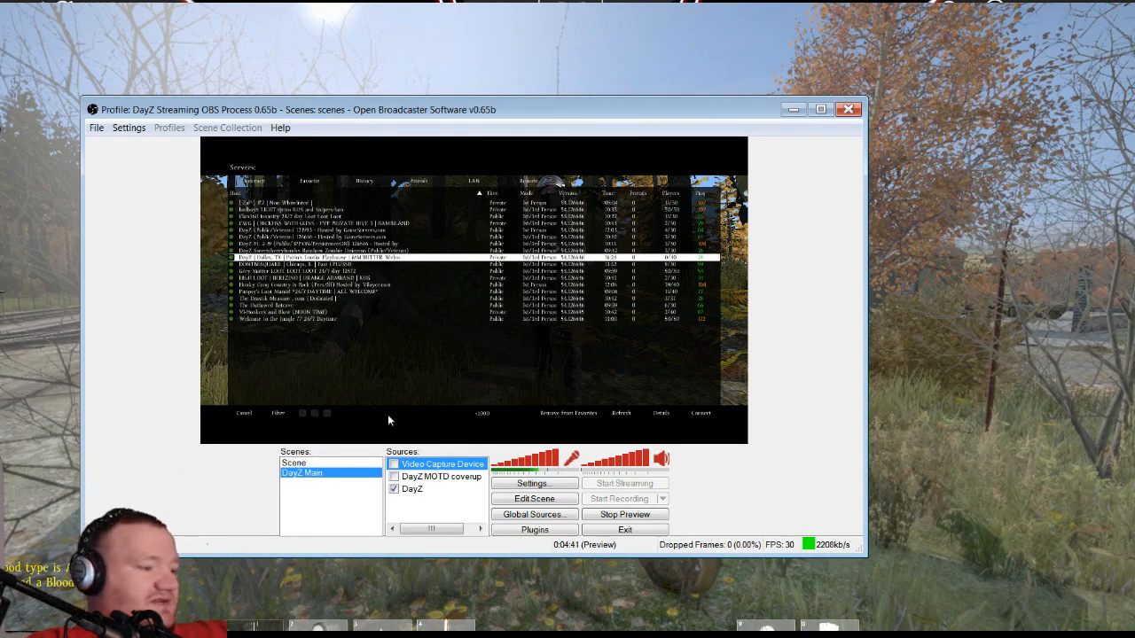
pyautogui.click(848, 109)
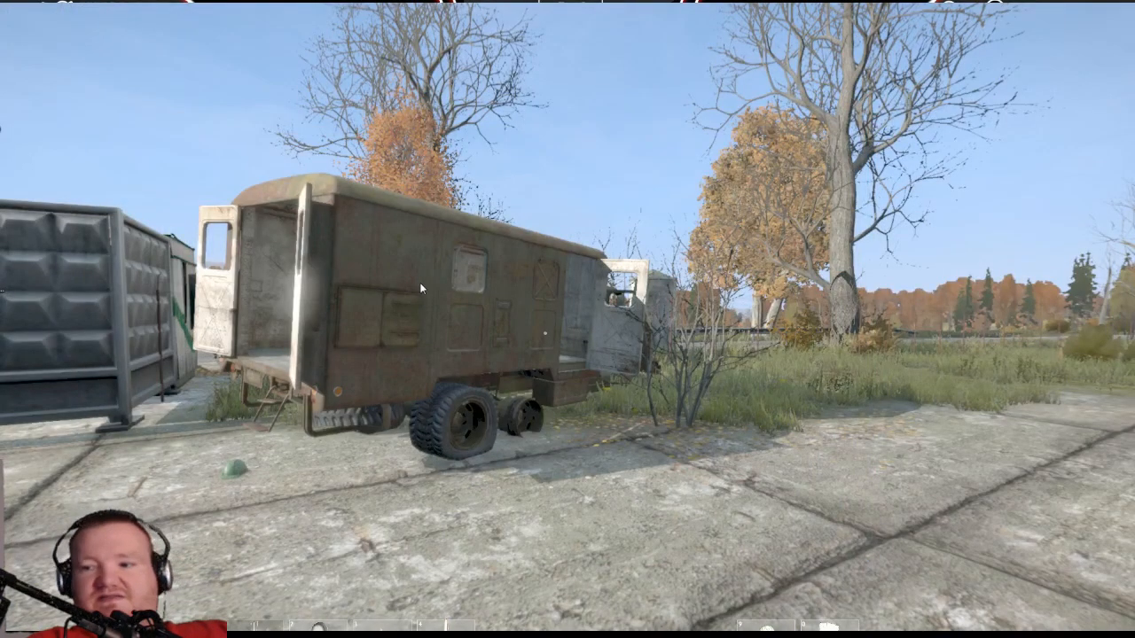